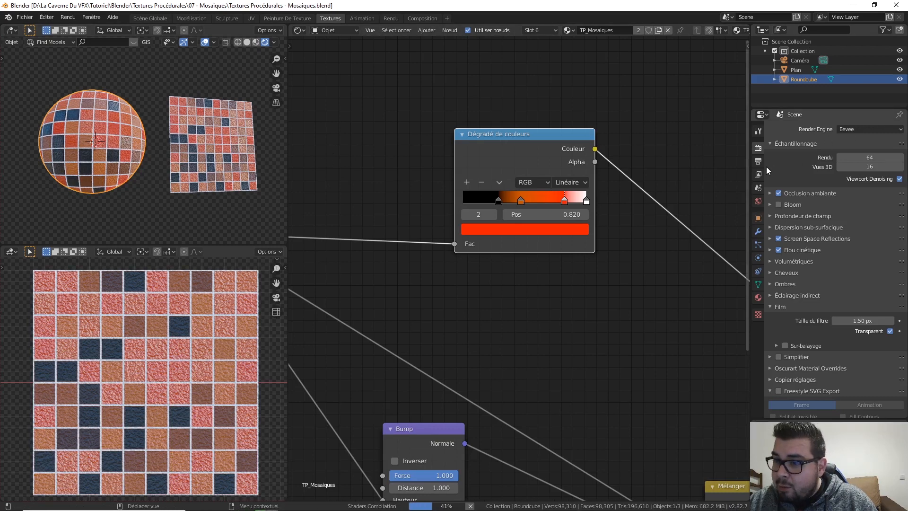
# - Add a new material slot to the Roundcube and create a material named TP_Ciment in it
pyautogui.click(758, 297)
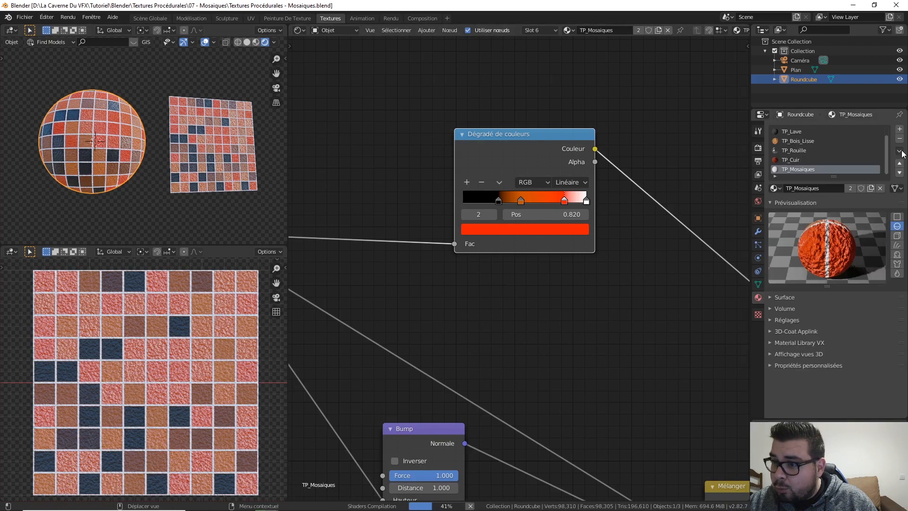
pyautogui.click(900, 129)
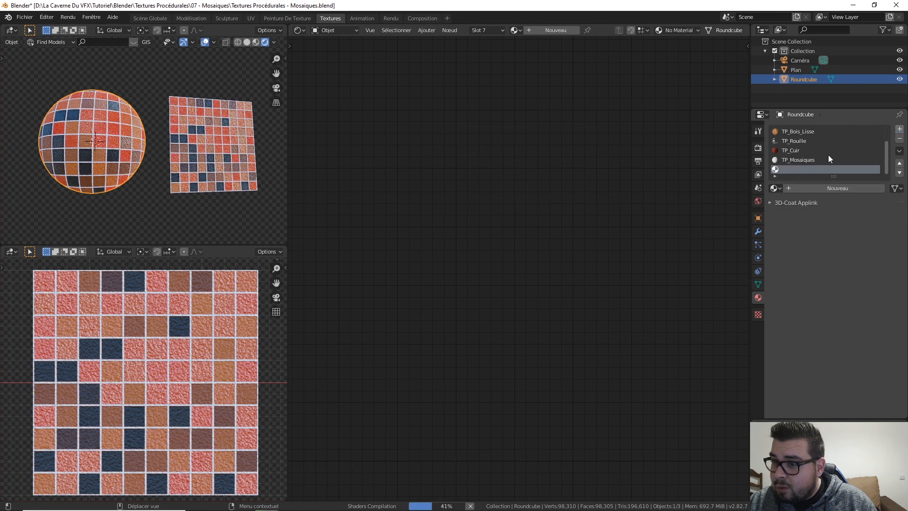
pyautogui.click(833, 188)
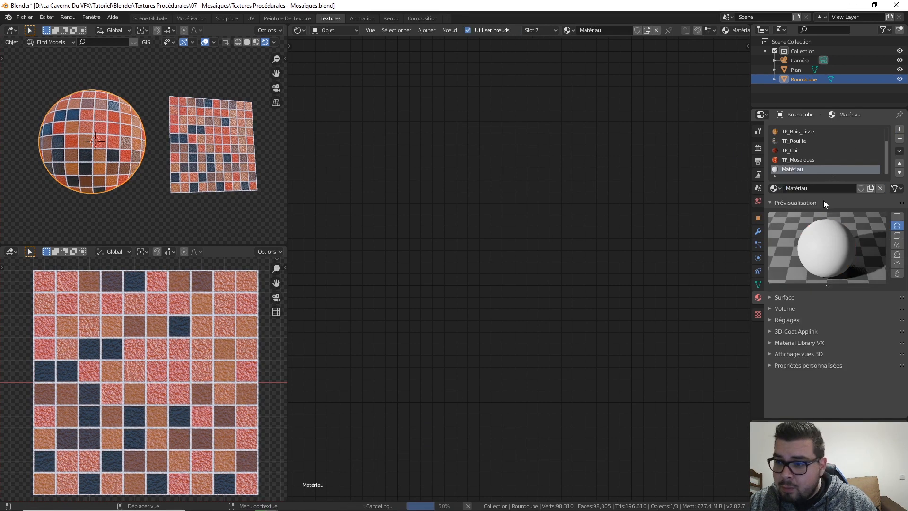
pyautogui.write('TP_Cimen')
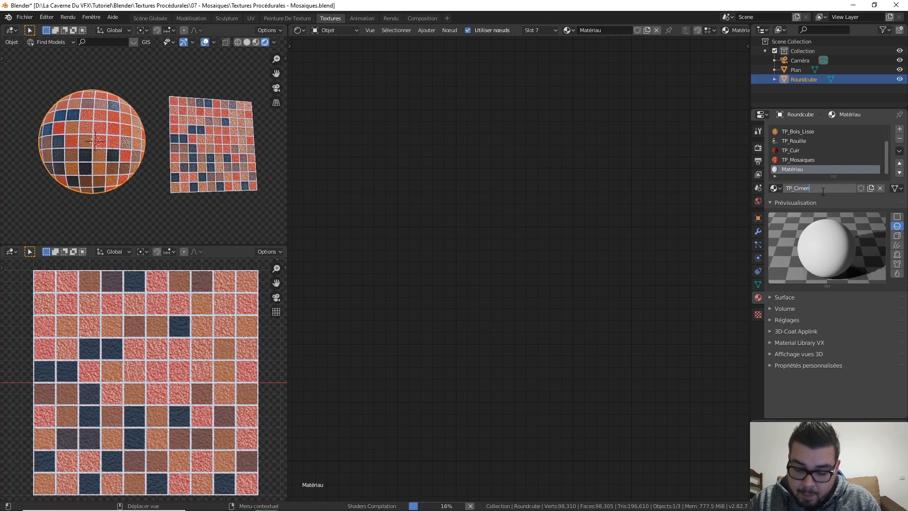
pyautogui.write('t')
pyautogui.press('Return')
# - Assign the TP_Ciment material to all faces of the Roundcube mesh
pyautogui.press('Tab')
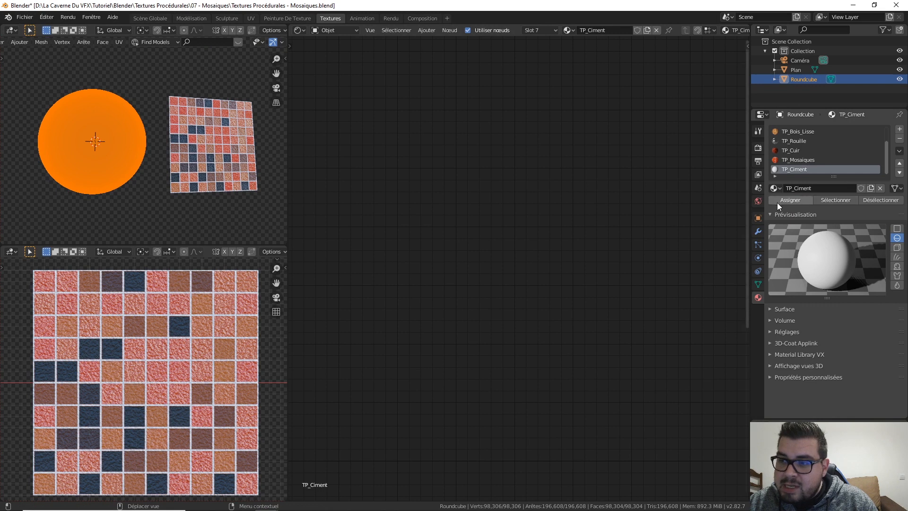
pyautogui.click(792, 198)
pyautogui.press('Tab')
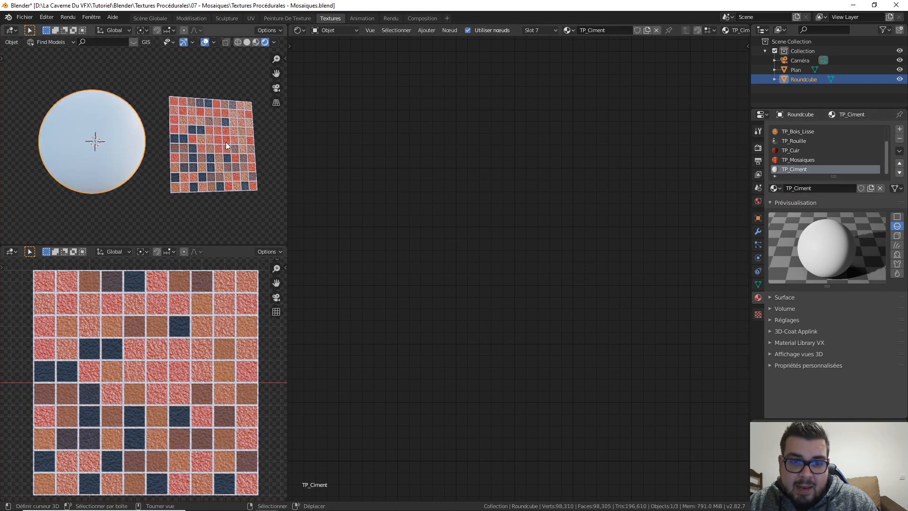
# - Add a material slot holding the existing TP_Ciment material to the Plan object and assign it to its face
pyautogui.click(227, 147)
pyautogui.click(899, 130)
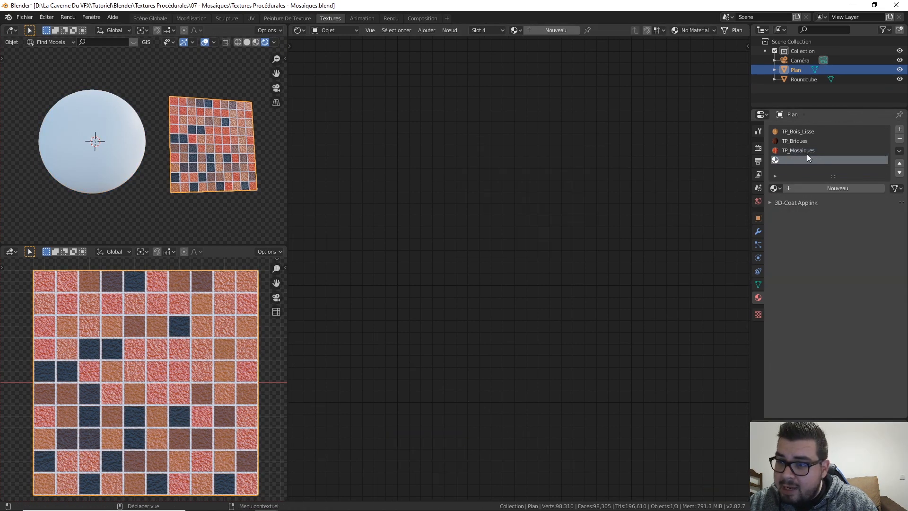
pyautogui.click(772, 188)
pyautogui.click(815, 221)
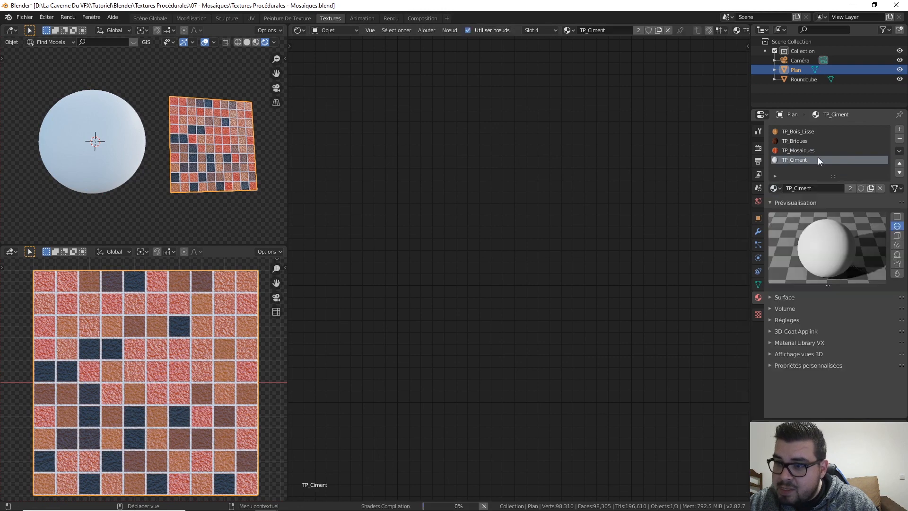
pyautogui.press('Tab')
pyautogui.click(791, 200)
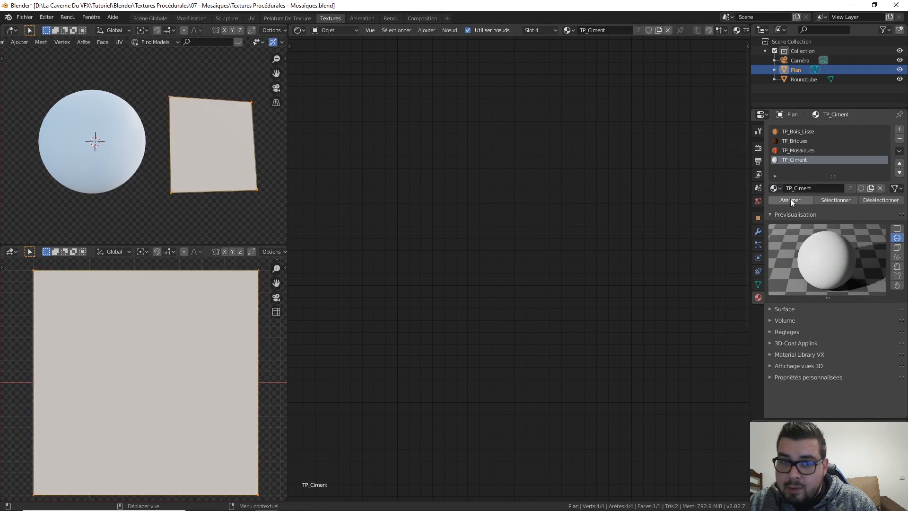
pyautogui.press('Tab')
pyautogui.moveTo(172, 178); pyautogui.dragTo(155, 171, button='middle')
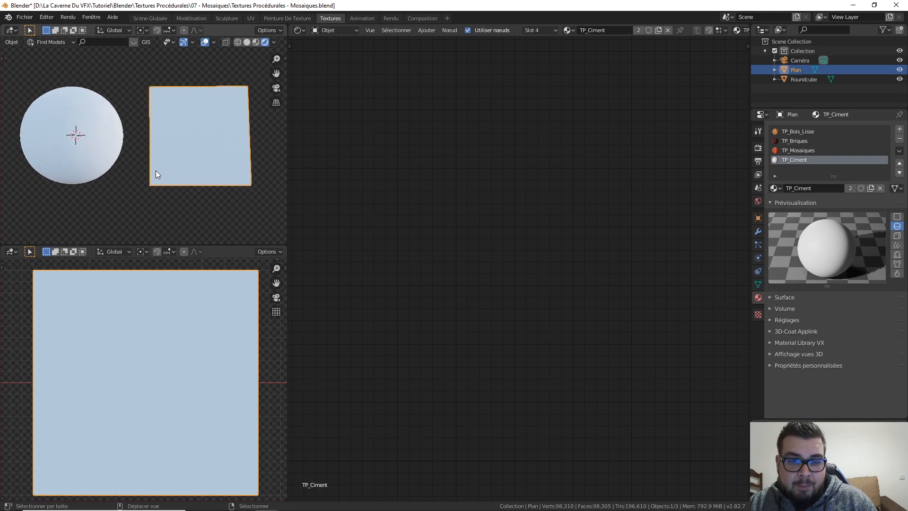
# - Add a Dégradé de couleurs node and connect its Couleur output to the base colour of the BSDF guidé
pyautogui.press('Home')
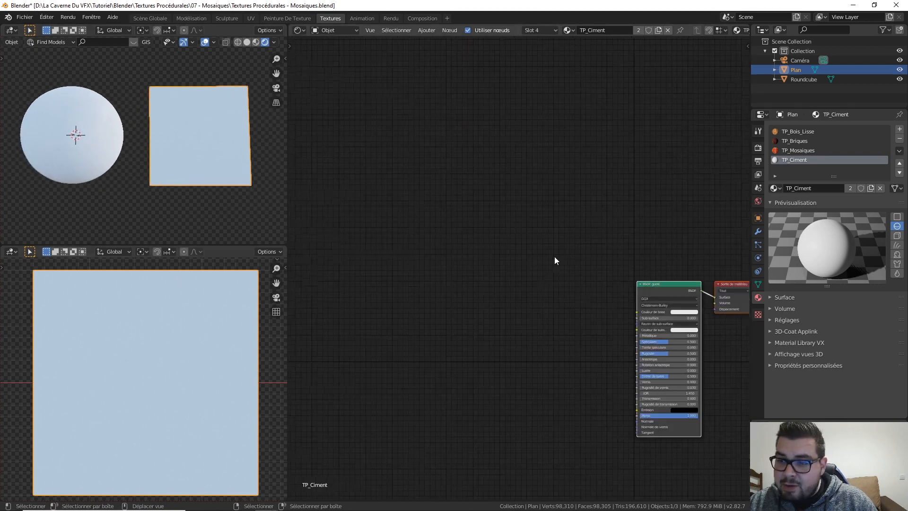
pyautogui.scroll(2, 577, 257)
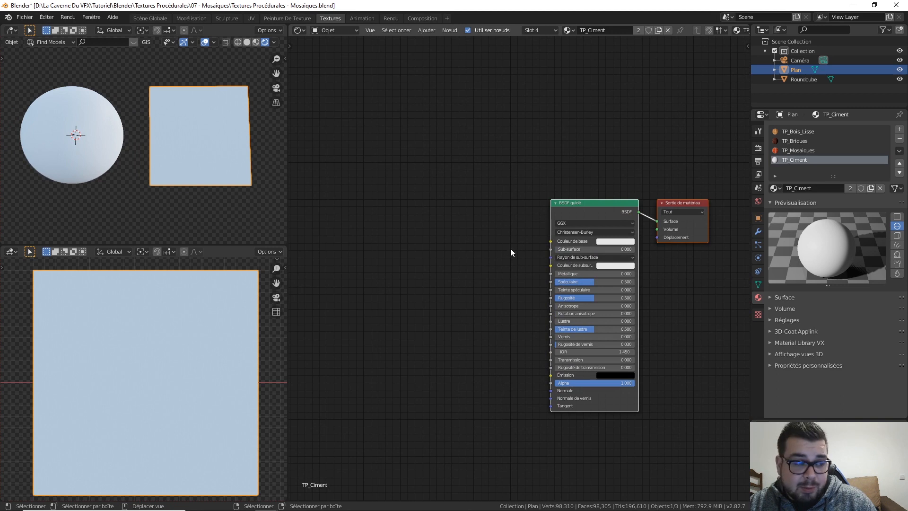
pyautogui.moveTo(510, 248); pyautogui.dragTo(540, 240, button='middle')
pyautogui.hotkey('shift', 'a')
pyautogui.moveTo(522, 313)
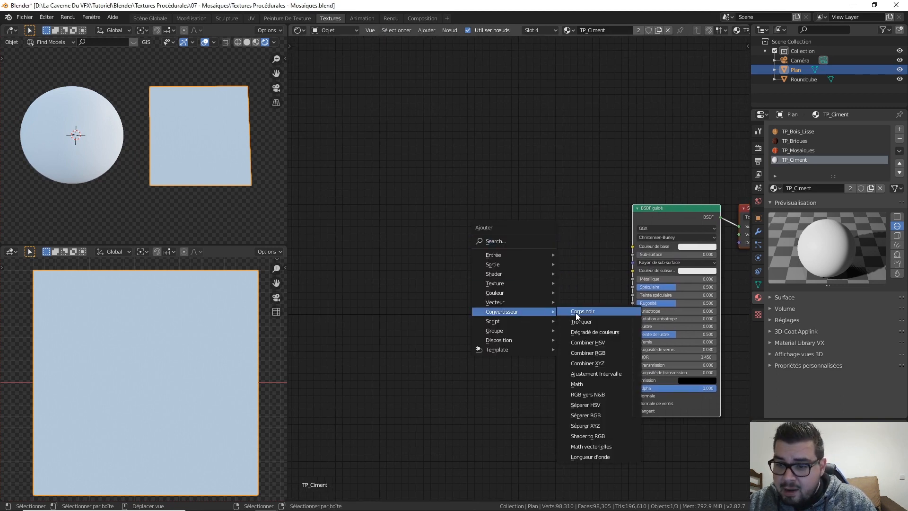
pyautogui.click(595, 332)
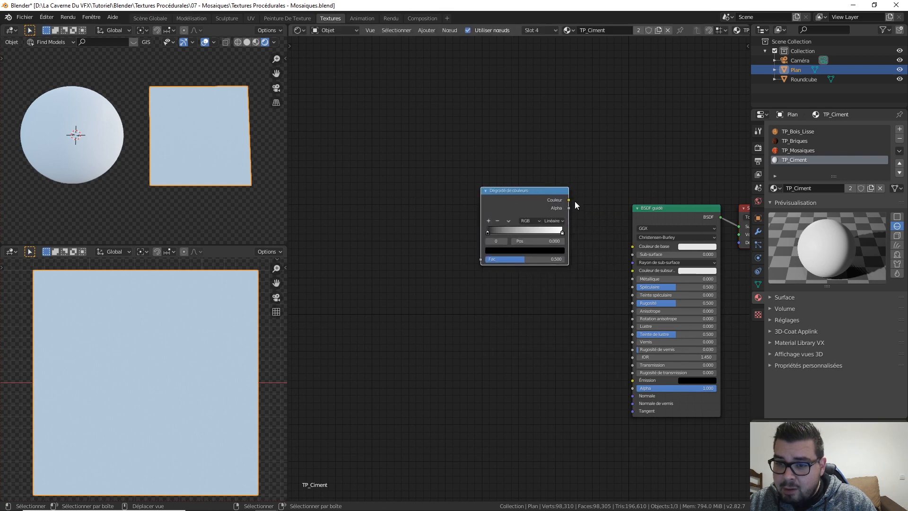
pyautogui.moveTo(570, 200); pyautogui.dragTo(628, 240)
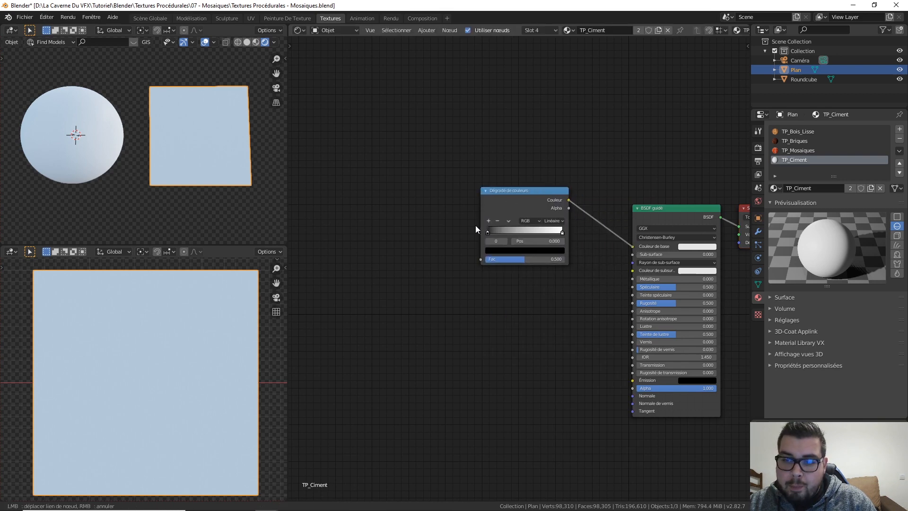
# - Add a Texture musgrave node before the colour ramp and connect its Fac output to the ramp's Fac input
pyautogui.moveTo(587, 179); pyautogui.dragTo(660, 163, button='middle')
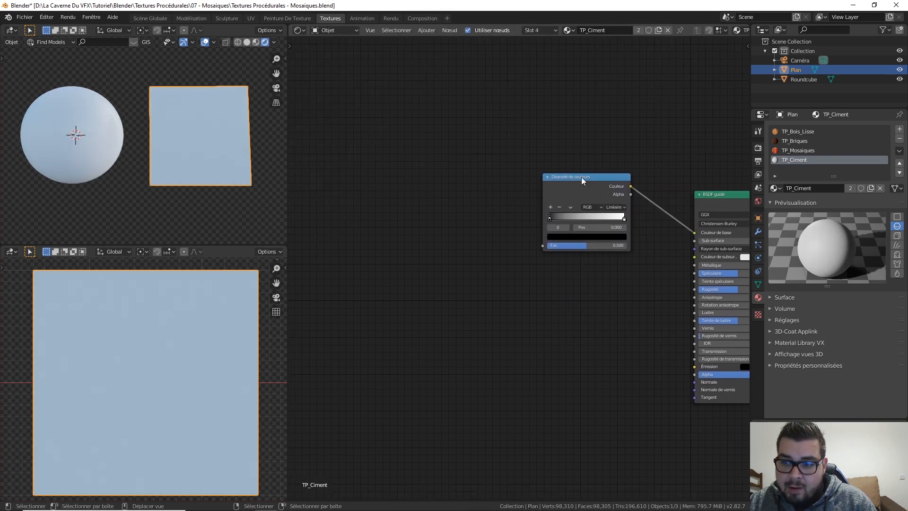
pyautogui.moveTo(480, 157); pyautogui.dragTo(538, 170, button='middle')
pyautogui.hotkey('shift', 'a')
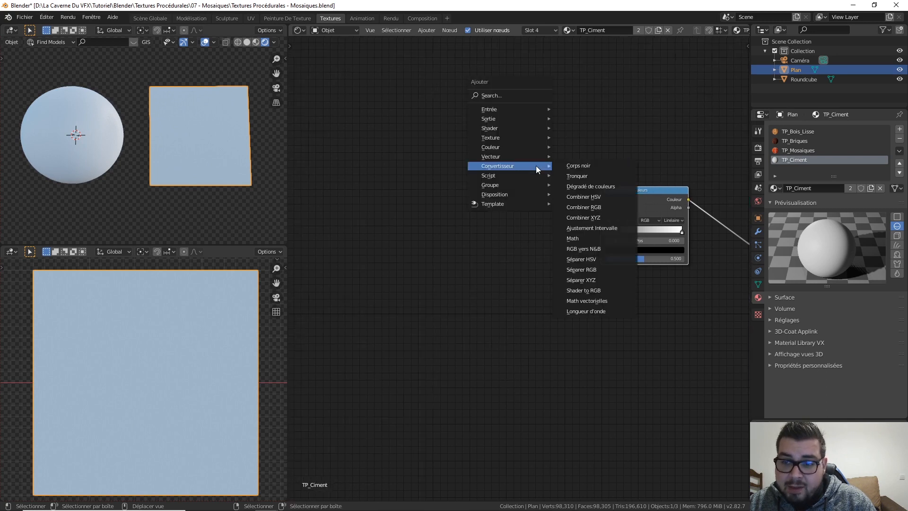
pyautogui.moveTo(516, 138)
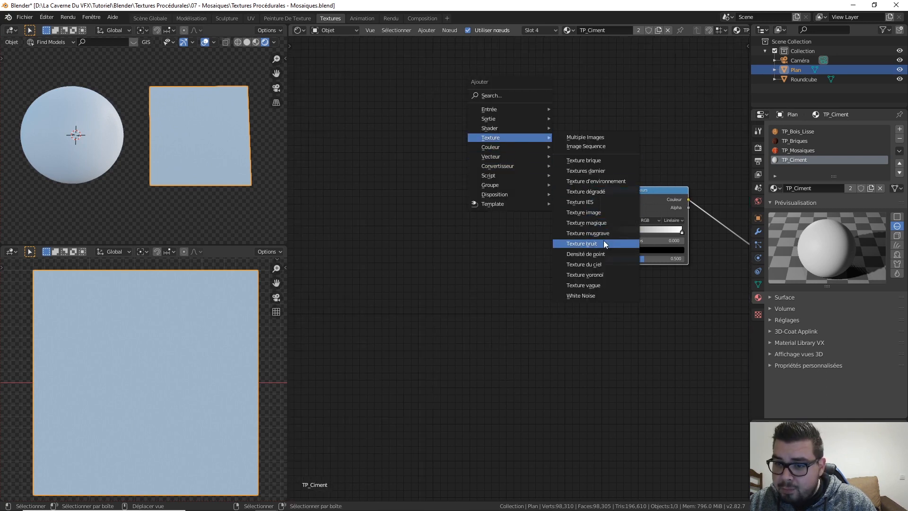
pyautogui.click(588, 233)
pyautogui.click(535, 200)
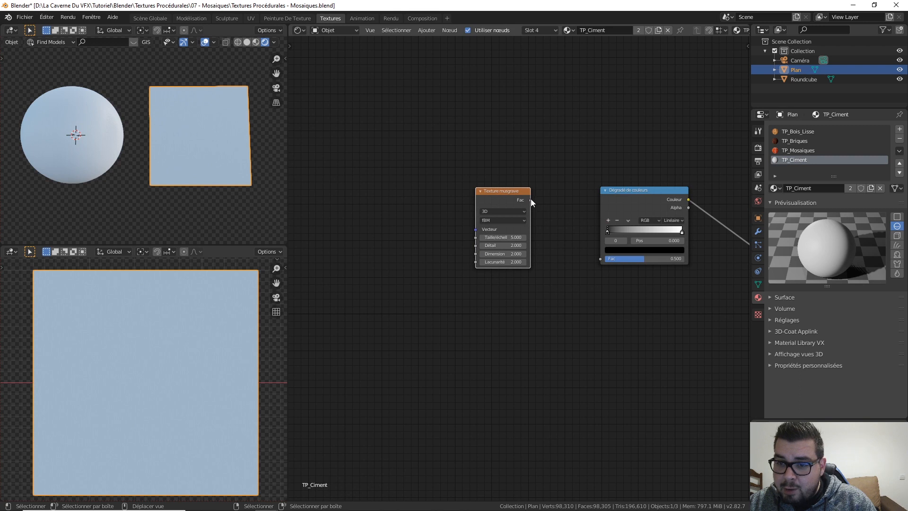
pyautogui.moveTo(531, 200); pyautogui.dragTo(601, 259)
# - Add texture coordinate and Placage nodes linked to the Vecteur input of the Texture musgrave node
pyautogui.moveTo(570, 131); pyautogui.dragTo(541, 133, button='middle')
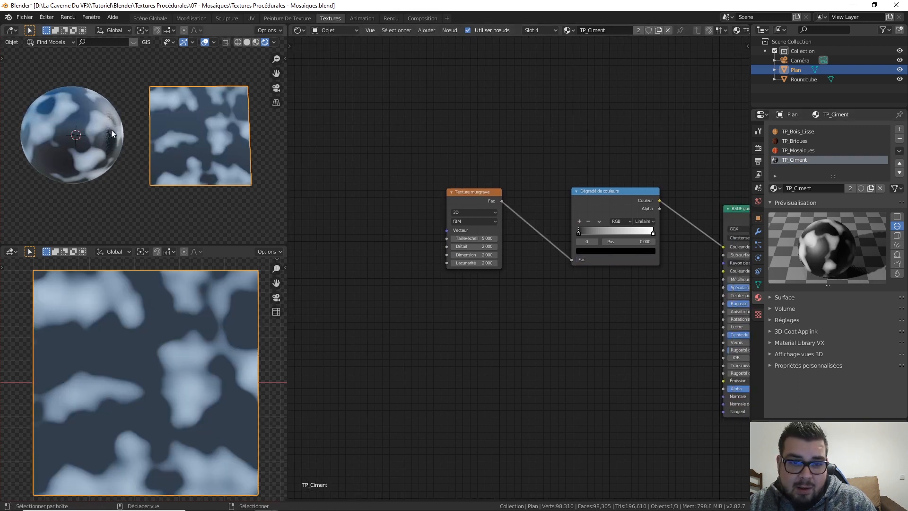
pyautogui.moveTo(492, 159); pyautogui.dragTo(518, 156, button='middle')
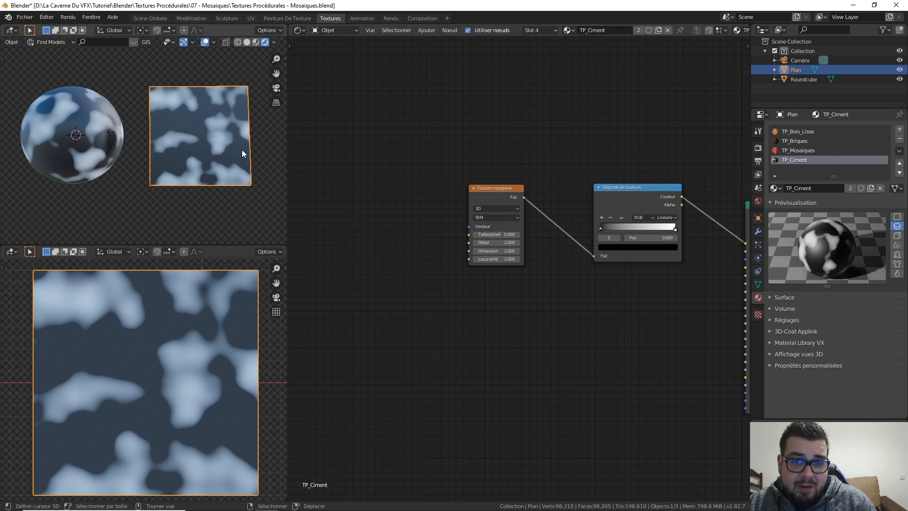
pyautogui.moveTo(379, 179); pyautogui.dragTo(407, 178, button='middle')
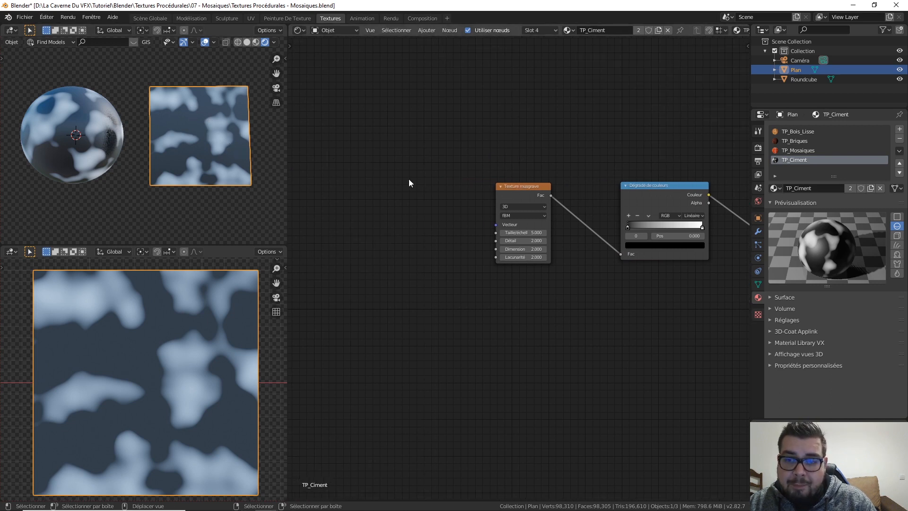
pyautogui.scroll(4, 492, 198)
pyautogui.moveTo(434, 144); pyautogui.dragTo(426, 177, button='middle')
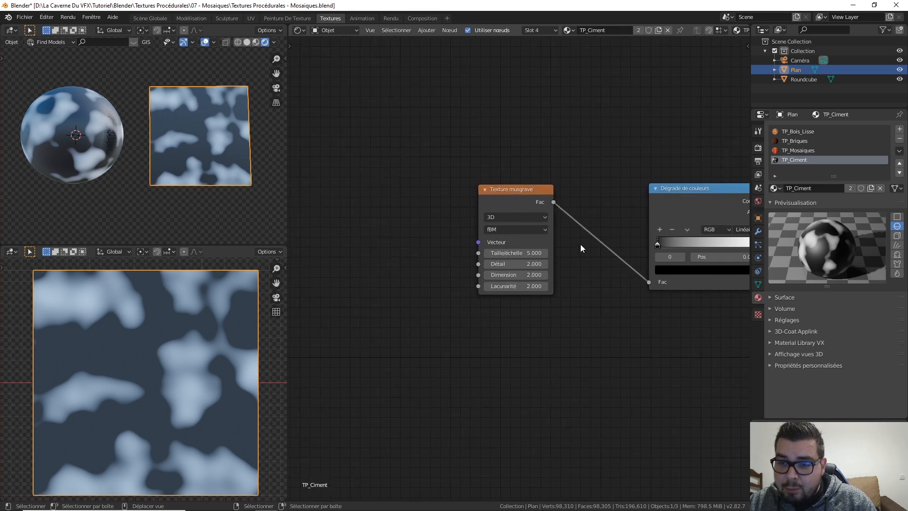
pyautogui.click(511, 192)
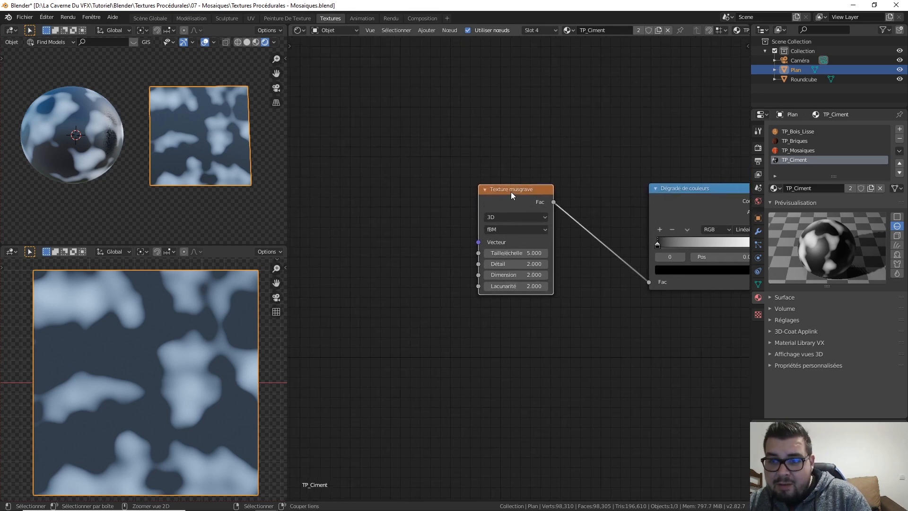
pyautogui.hotkey('ctrl', 't')
# - Feed the Placage node's Vecteur input from the Objet coordinates instead of Générée
pyautogui.moveTo(495, 152); pyautogui.dragTo(582, 155, button='middle')
pyautogui.moveTo(427, 135); pyautogui.dragTo(482, 139, button='middle')
pyautogui.moveTo(562, 175); pyautogui.dragTo(509, 149, button='middle')
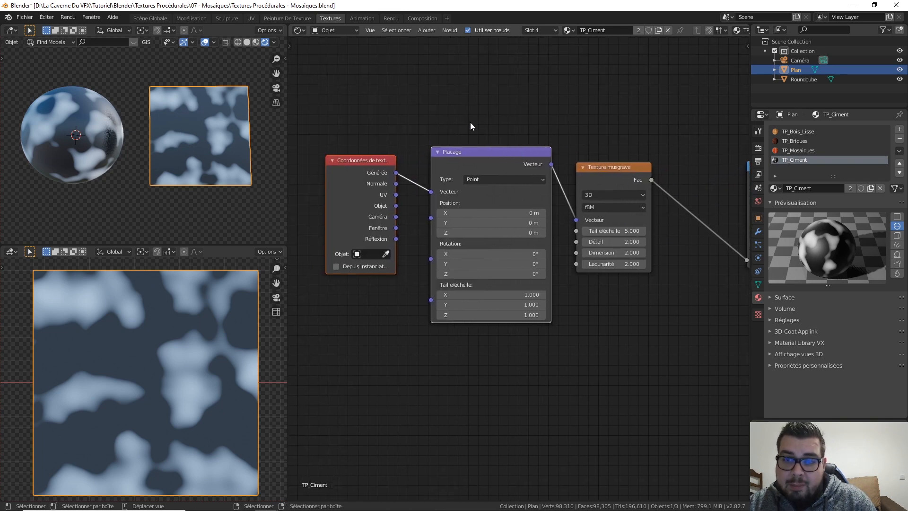
pyautogui.moveTo(372, 126); pyautogui.dragTo(399, 123, button='middle')
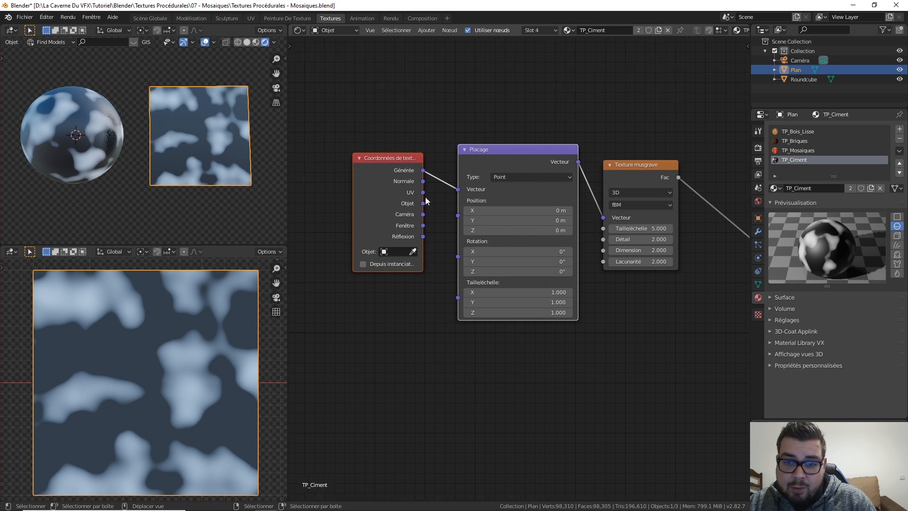
pyautogui.moveTo(422, 204); pyautogui.dragTo(466, 191)
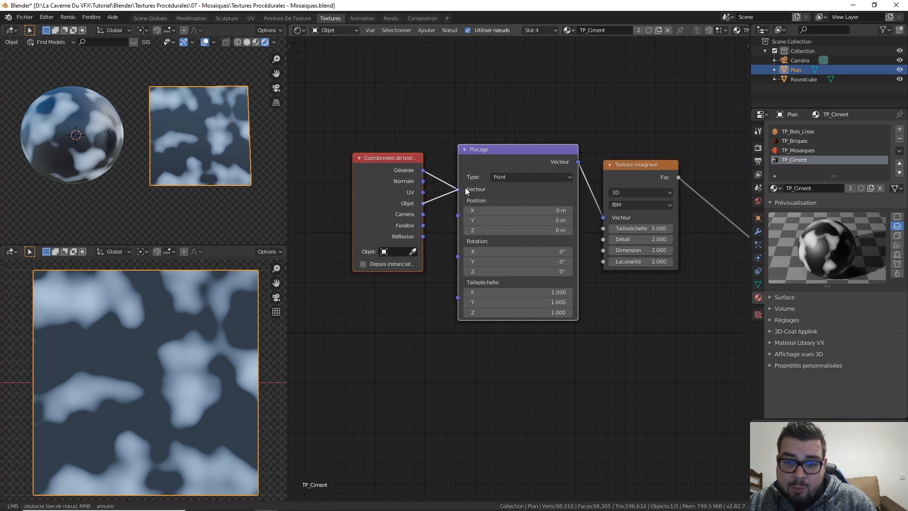
pyautogui.moveTo(441, 131); pyautogui.dragTo(458, 189)
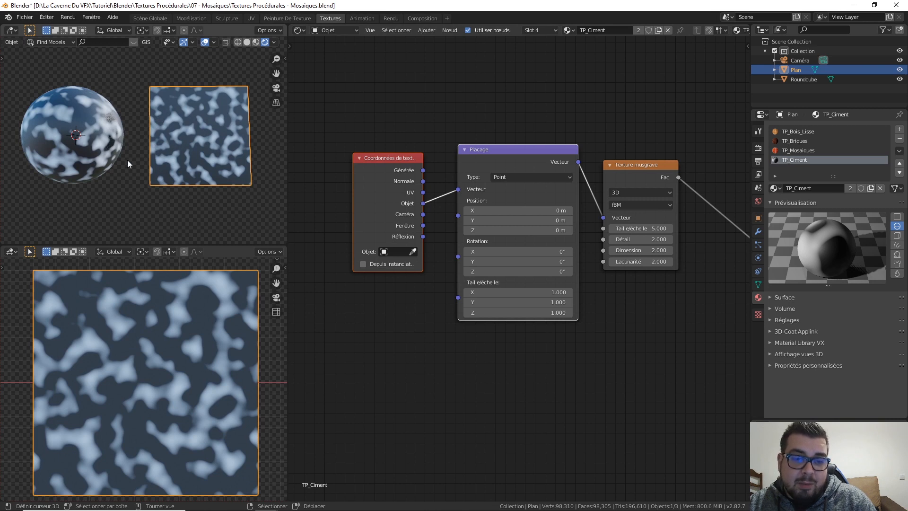
# - Set the Dimension of the Texture musgrave node to 0
pyautogui.moveTo(460, 112); pyautogui.dragTo(388, 126, button='middle')
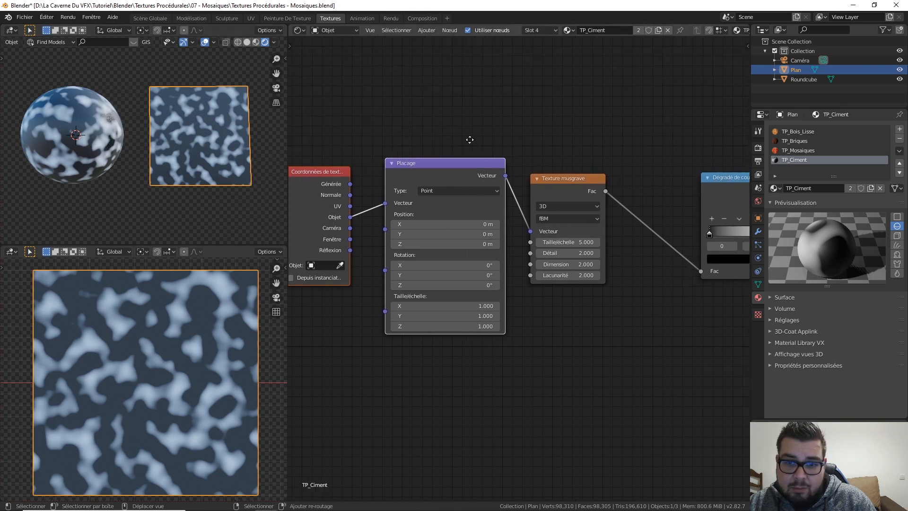
pyautogui.moveTo(470, 140)
pyautogui.mouseDown(button='middle')
pyautogui.moveTo(405, 142)
pyautogui.moveTo(458, 151)
pyautogui.mouseUp(button='middle')
pyautogui.moveTo(517, 140); pyautogui.dragTo(453, 122, button='middle')
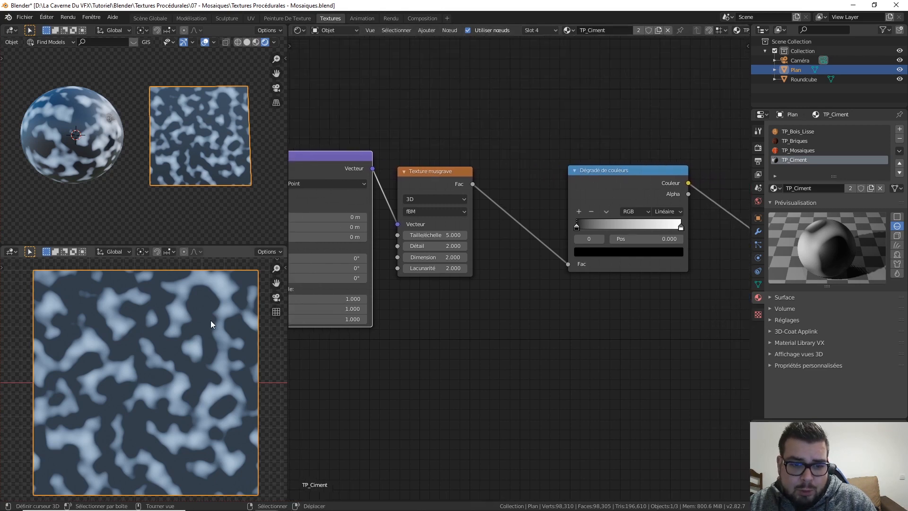
pyautogui.click(446, 258)
pyautogui.write('1')
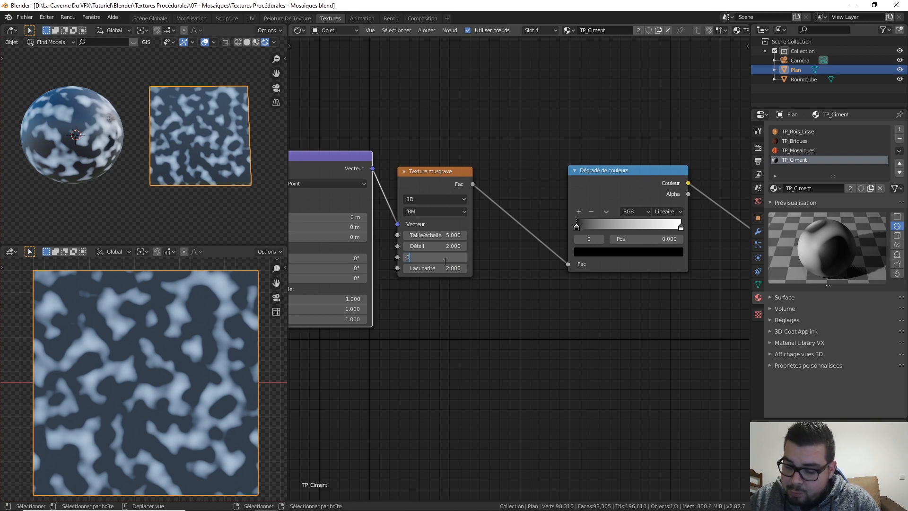
pyautogui.press('Return')
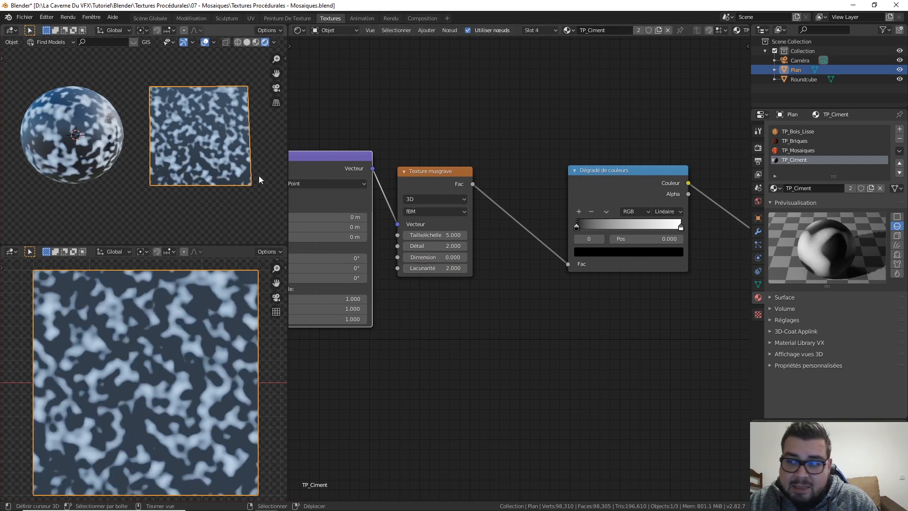
# - Set the Texture musgrave node's Détail to 16 and its Taille/échelle to 3
pyautogui.moveTo(448, 246); pyautogui.dragTo(487, 246)
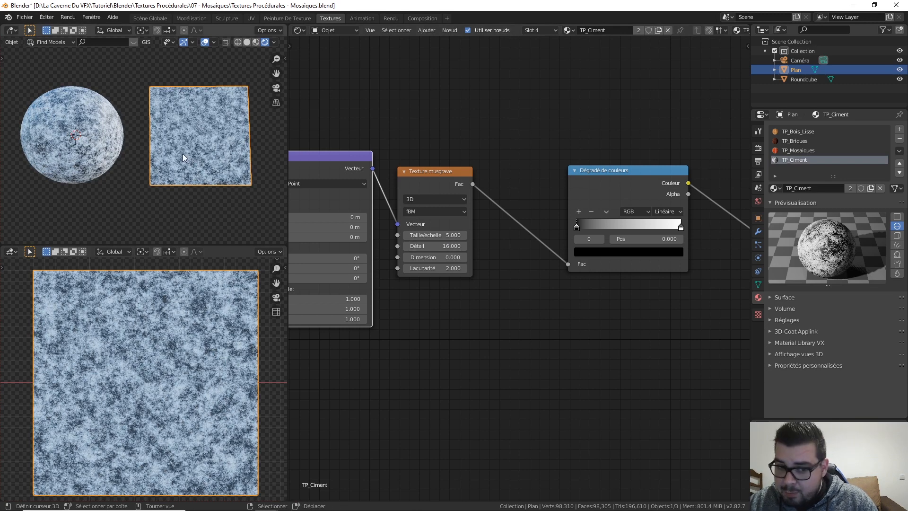
pyautogui.click(438, 235)
pyautogui.write('3')
pyautogui.press('Return')
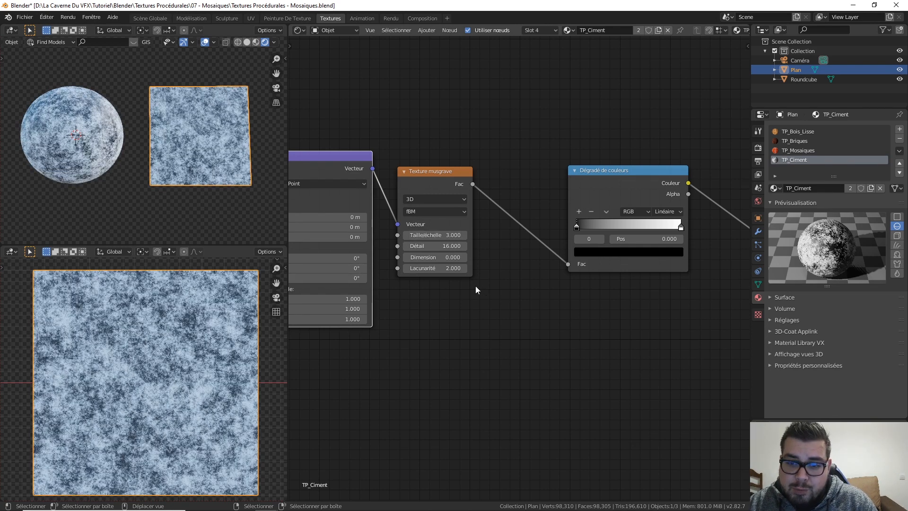
pyautogui.moveTo(471, 283); pyautogui.dragTo(502, 283, button='middle')
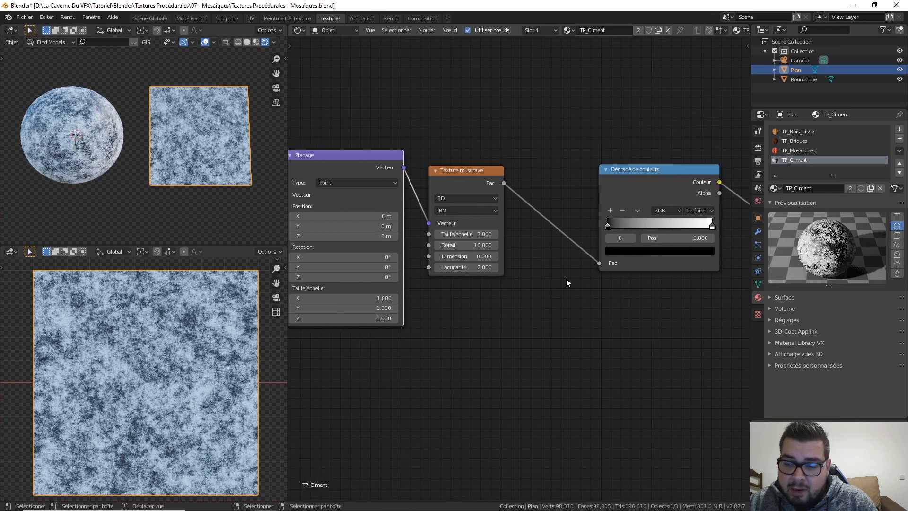
# - Try shifting the black stop of the Dégradé de couleurs toward the middle, returning it to position 0
pyautogui.keyDown('shift'); pyautogui.moveTo(566, 279); pyautogui.dragTo(450, 269, button='middle'); pyautogui.keyUp('shift')
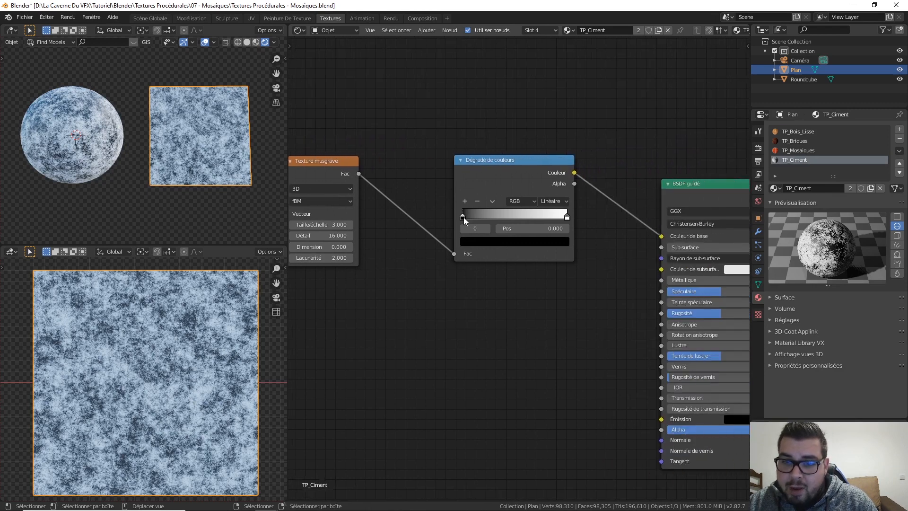
pyautogui.scroll(6, 186, 162)
pyautogui.moveTo(188, 163); pyautogui.dragTo(149, 174, button='middle')
pyautogui.scroll(3, 150, 175)
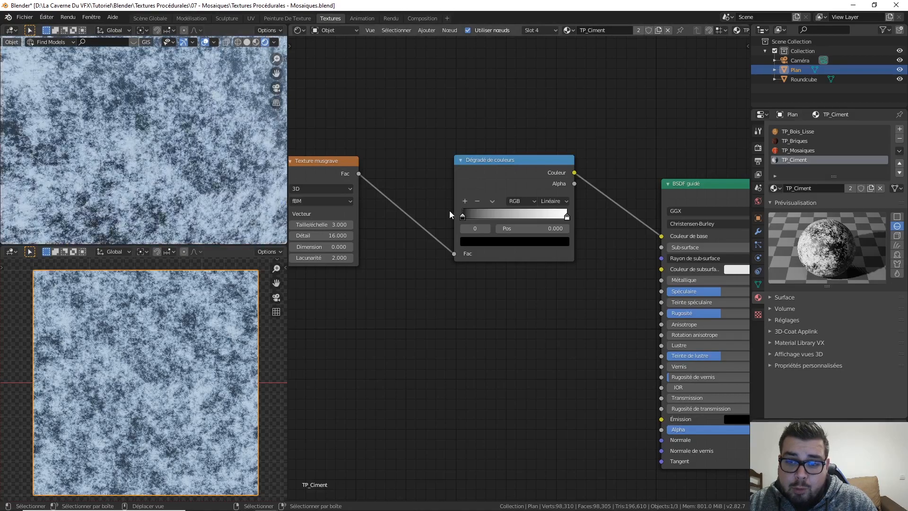
pyautogui.moveTo(463, 217); pyautogui.dragTo(496, 217)
pyautogui.moveTo(420, 223); pyautogui.dragTo(373, 225)
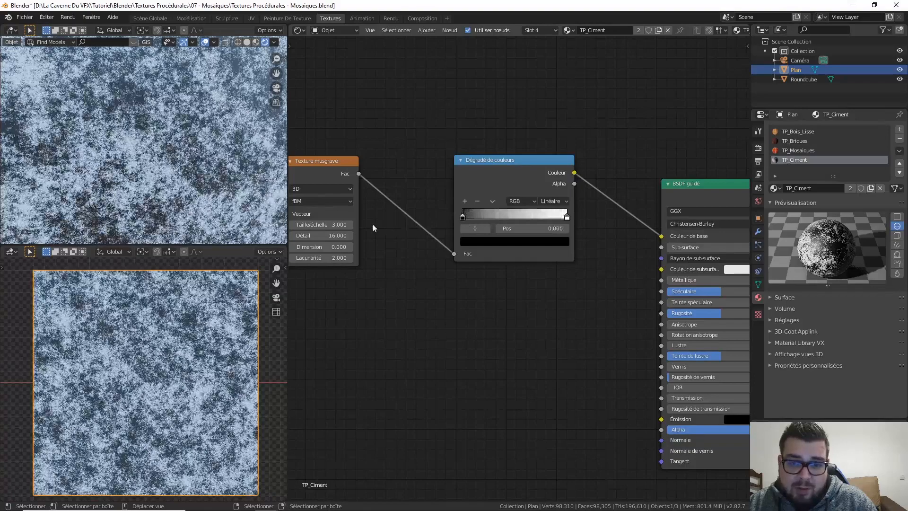
pyautogui.moveTo(464, 217); pyautogui.dragTo(438, 225)
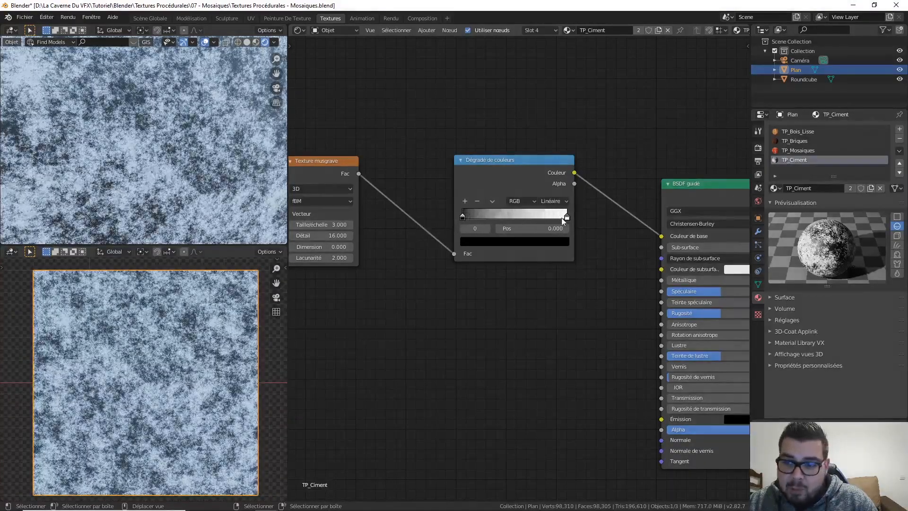
# - Darken the white stop of the Dégradé de couleurs to a light grey with V at about 0.598
pyautogui.click(567, 217)
pyautogui.click(542, 241)
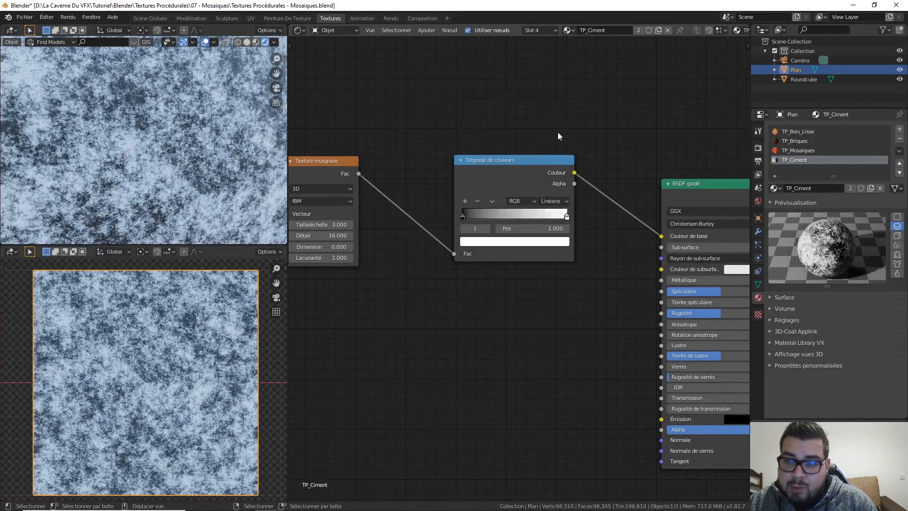
pyautogui.click(545, 241)
pyautogui.moveTo(548, 111); pyautogui.dragTo(547, 128)
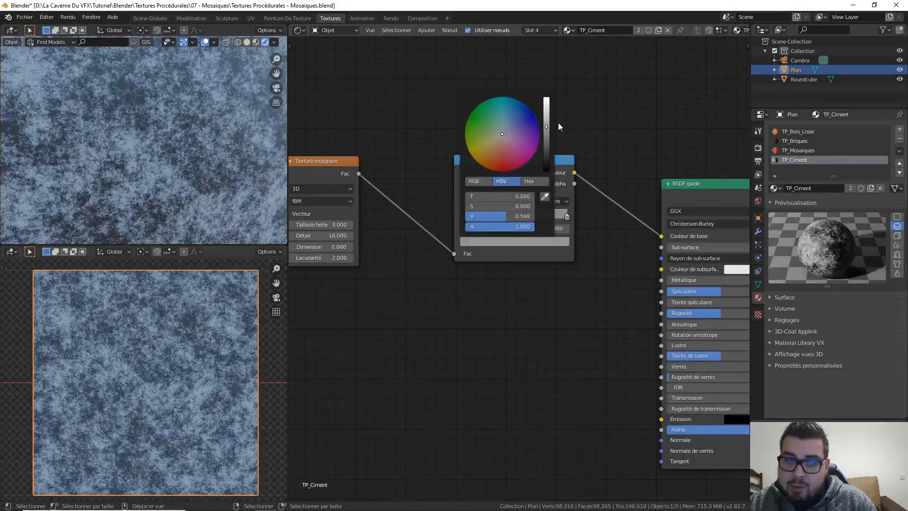
# - Lighten the black stop of the Dégradé de couleurs to a grey with V at about 0.371
pyautogui.click(463, 217)
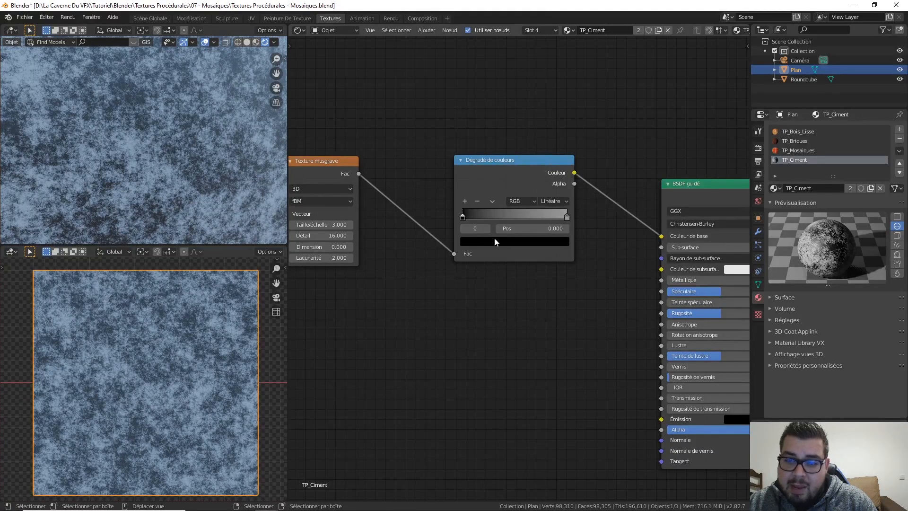
pyautogui.click(498, 242)
pyautogui.moveTo(546, 166); pyautogui.dragTo(547, 145)
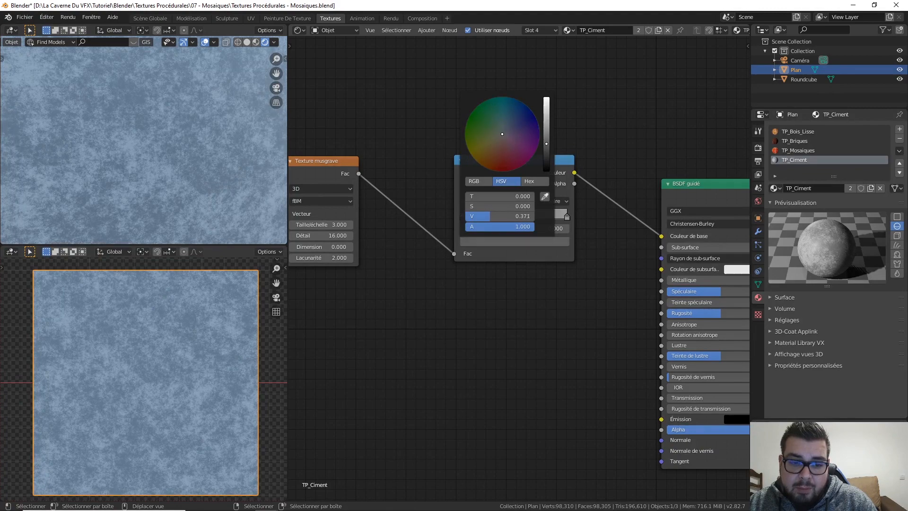
pyautogui.moveTo(129, 154); pyautogui.dragTo(189, 148, button='middle')
pyautogui.scroll(-2, 464, 302)
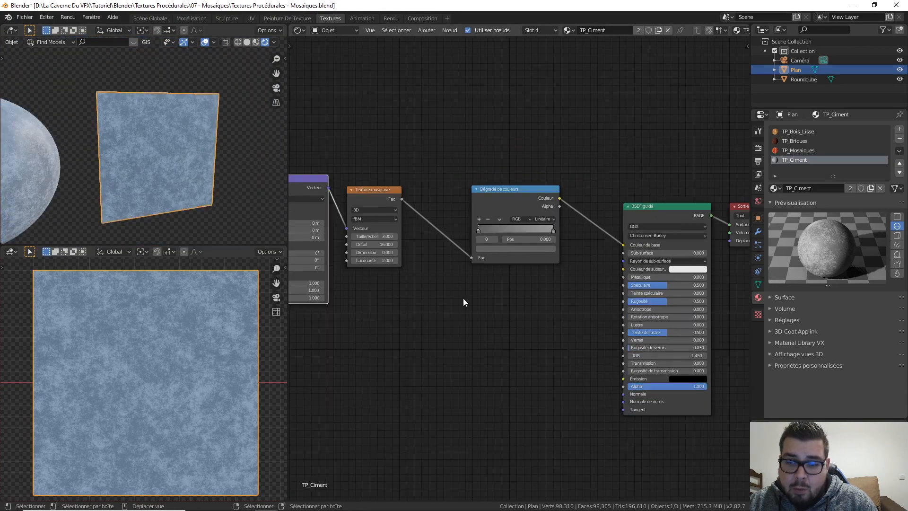
# - Move the texture coordinate, Placage, Texture musgrave and Dégradé de couleurs nodes farther from the BSDF guidé node
pyautogui.moveTo(464, 299); pyautogui.dragTo(569, 283, button='middle')
pyautogui.scroll(-2, 567, 282)
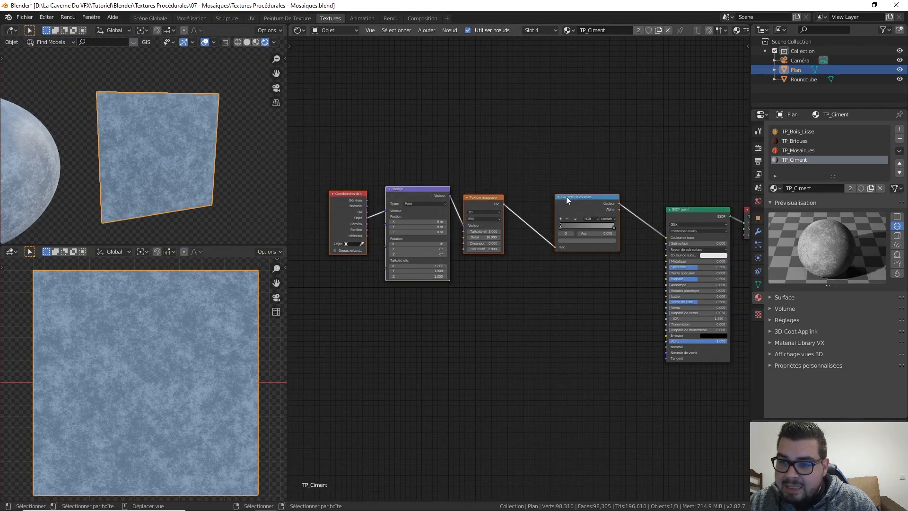
pyautogui.moveTo(567, 200); pyautogui.dragTo(527, 191)
pyautogui.scroll(1, 574, 293)
pyautogui.moveTo(575, 293); pyautogui.dragTo(541, 276, button='middle')
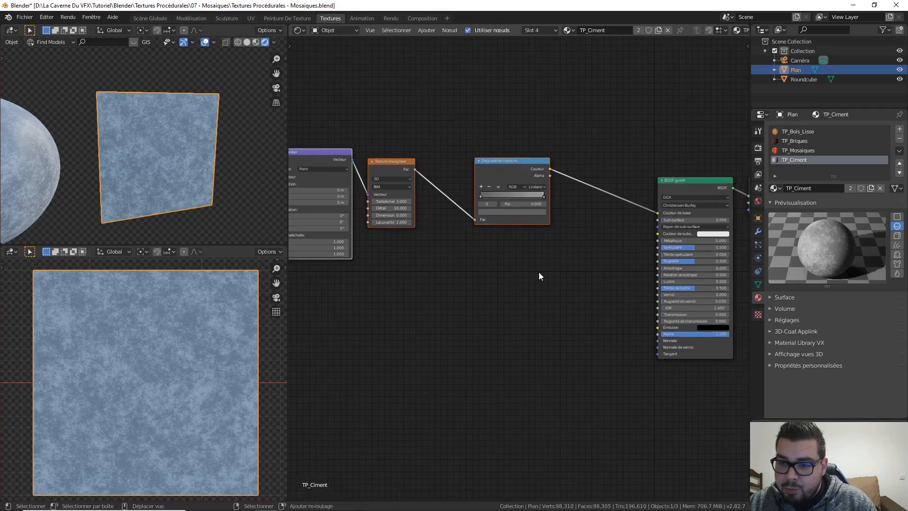
# - Add a Bump node and link its Normale output to the Normale input of the BSDF guidé node
pyautogui.hotkey('shift', 'a')
pyautogui.moveTo(518, 282)
pyautogui.click(569, 295)
pyautogui.click(577, 295)
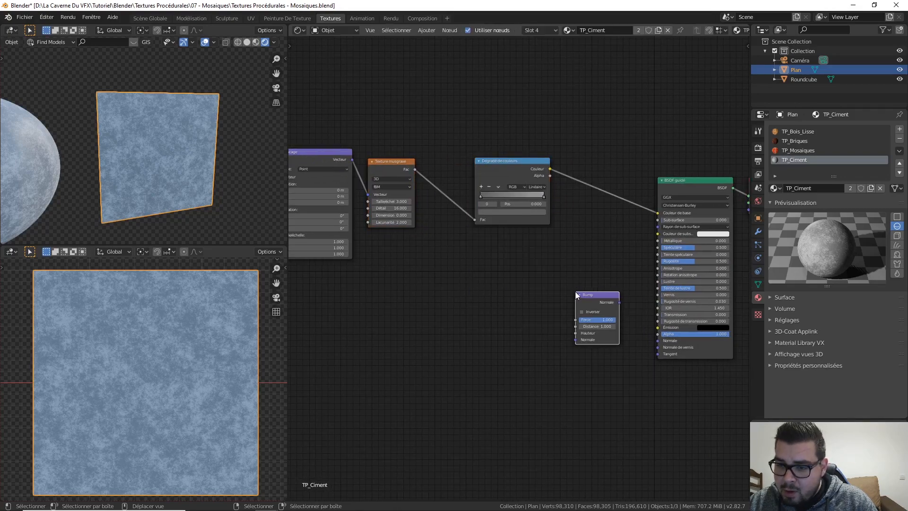
pyautogui.scroll(2, 575, 292)
pyautogui.moveTo(667, 319); pyautogui.dragTo(722, 365)
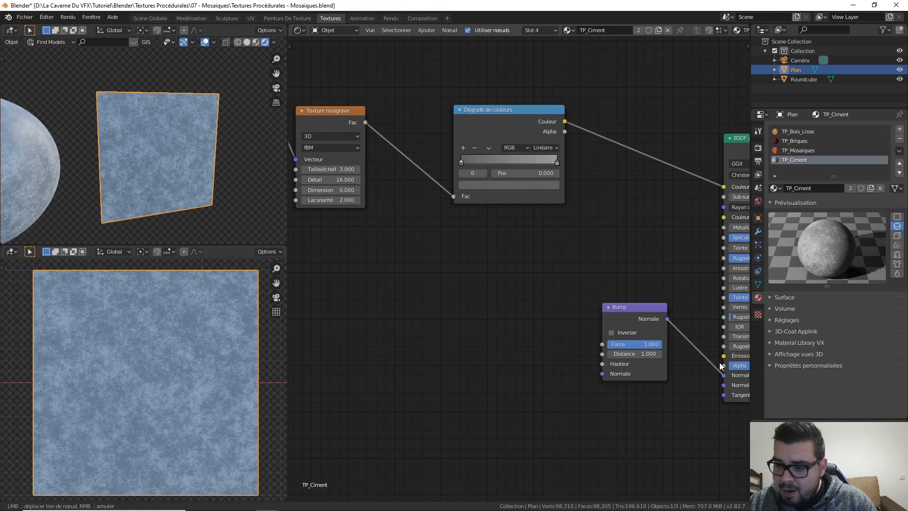
pyautogui.moveTo(610, 295); pyautogui.dragTo(560, 292, button='middle')
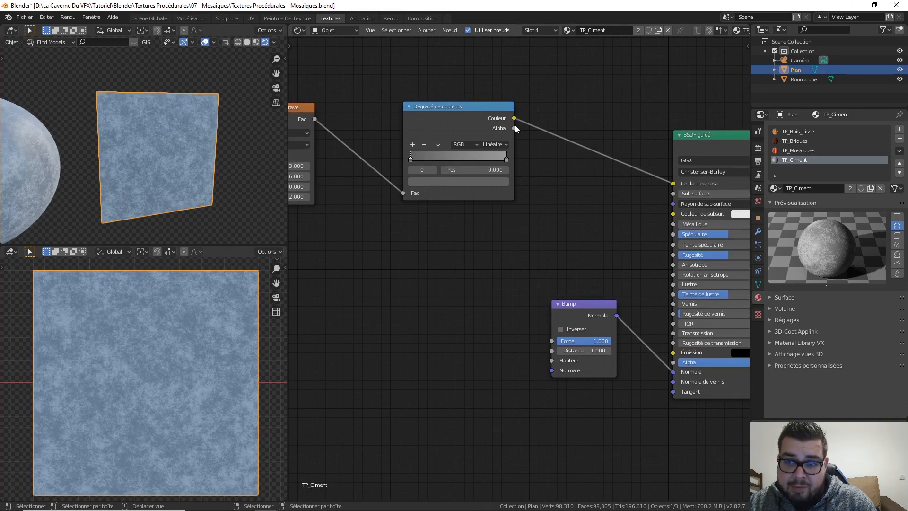
# - Link the Texture musgrave's Fac output to the Bump node's Hauteur input and shift the Dégradé de couleurs node slightly
pyautogui.moveTo(514, 119); pyautogui.dragTo(537, 152)
pyautogui.moveTo(468, 219); pyautogui.dragTo(556, 204, button='middle')
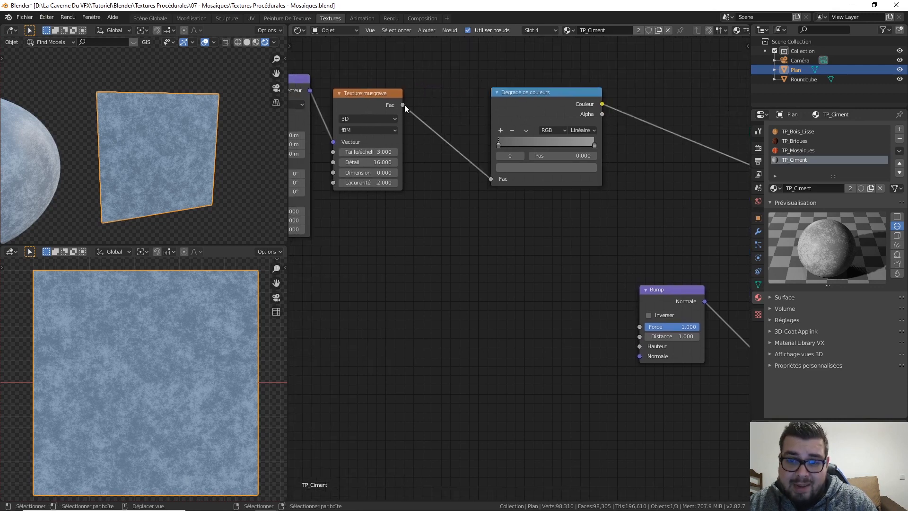
pyautogui.moveTo(403, 105); pyautogui.dragTo(415, 138)
pyautogui.moveTo(440, 189); pyautogui.dragTo(639, 348)
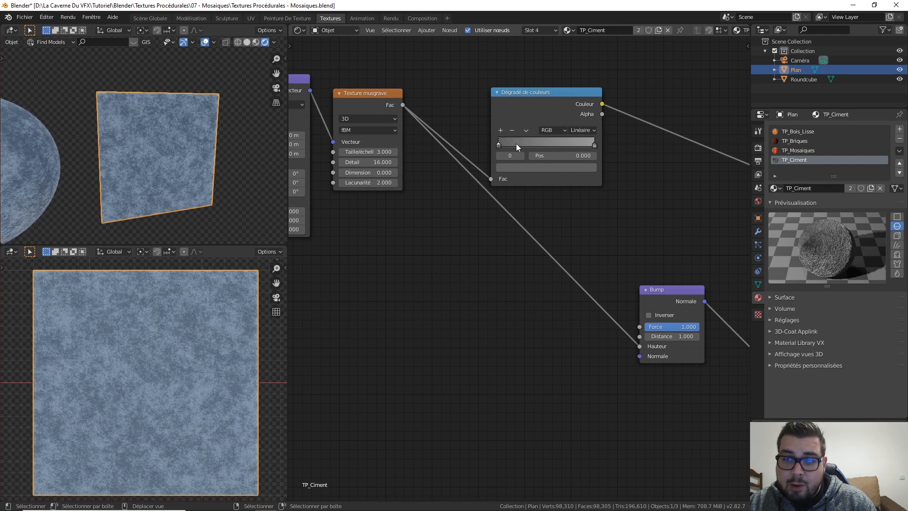
pyautogui.moveTo(561, 92); pyautogui.dragTo(583, 86)
pyautogui.moveTo(591, 208); pyautogui.dragTo(569, 202, button='middle')
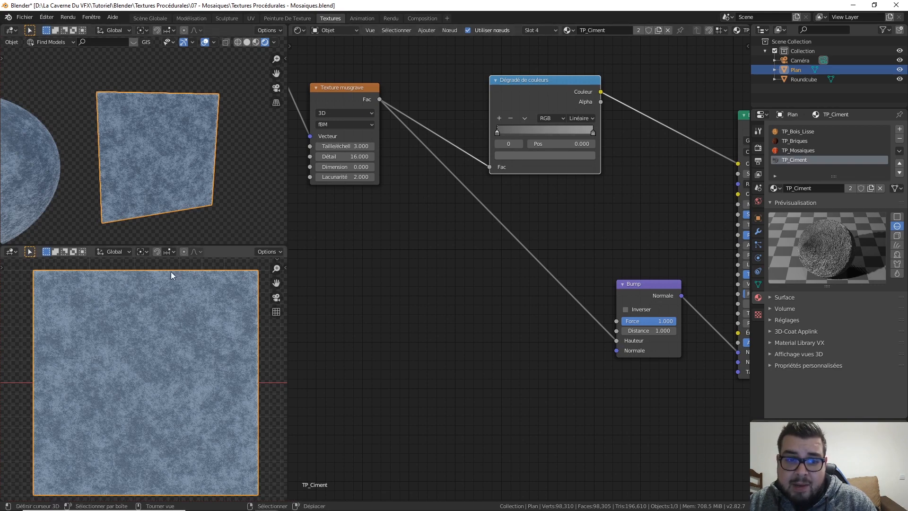
# - Insert a second Dégradé de couleurs node into the link between the Texture musgrave's Fac and the Bump node's Hauteur
pyautogui.moveTo(171, 271); pyautogui.dragTo(183, 328, button='middle')
pyautogui.scroll(-2, 184, 331)
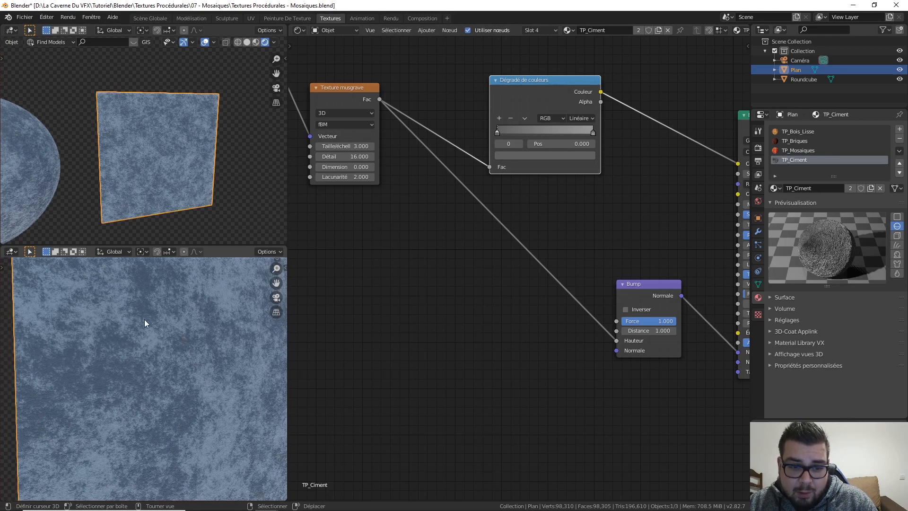
pyautogui.moveTo(451, 330); pyautogui.dragTo(404, 321, button='middle')
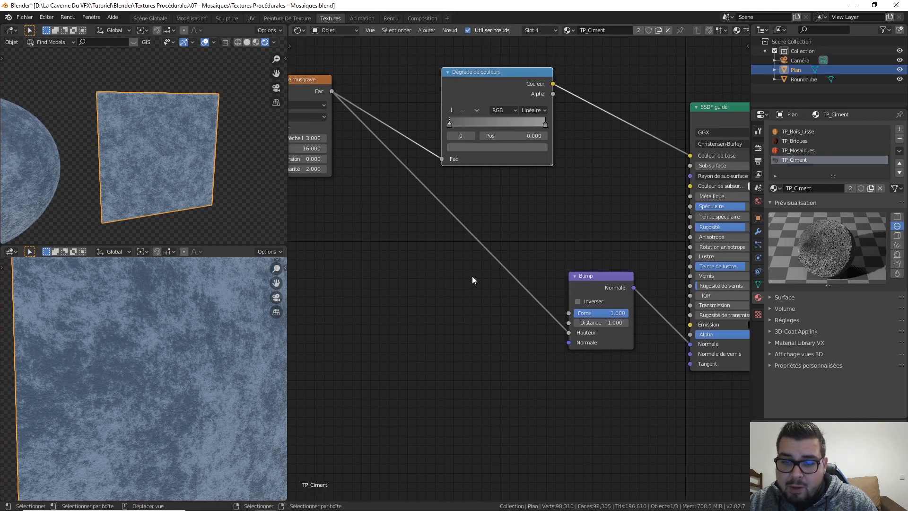
pyautogui.hotkey('shift', 'a')
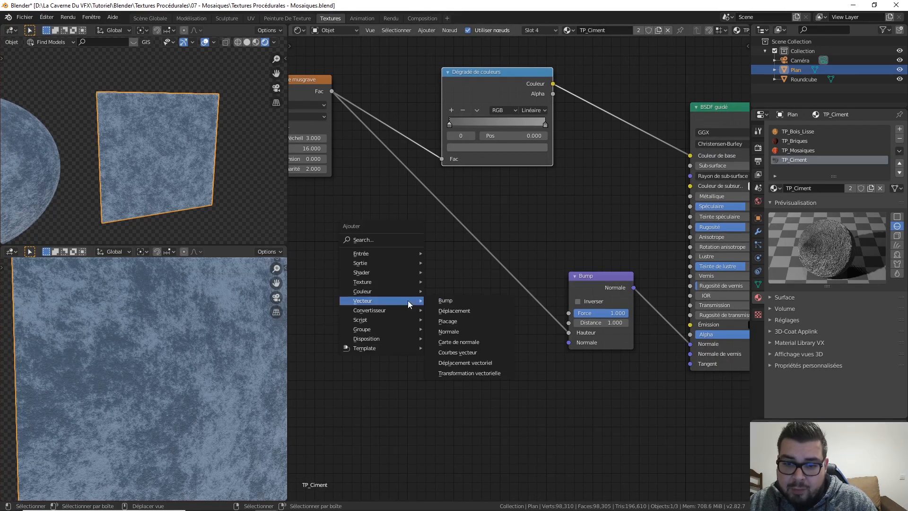
pyautogui.moveTo(396, 311)
pyautogui.click(457, 328)
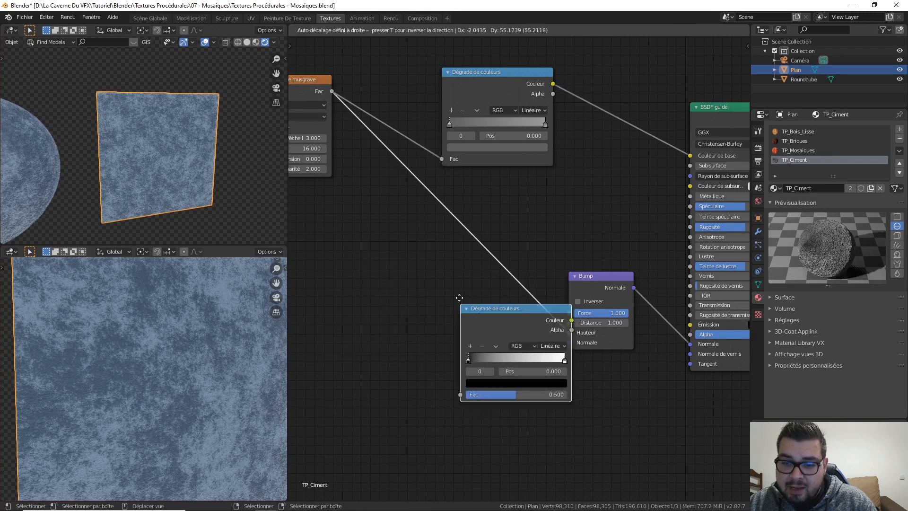
pyautogui.click(545, 266)
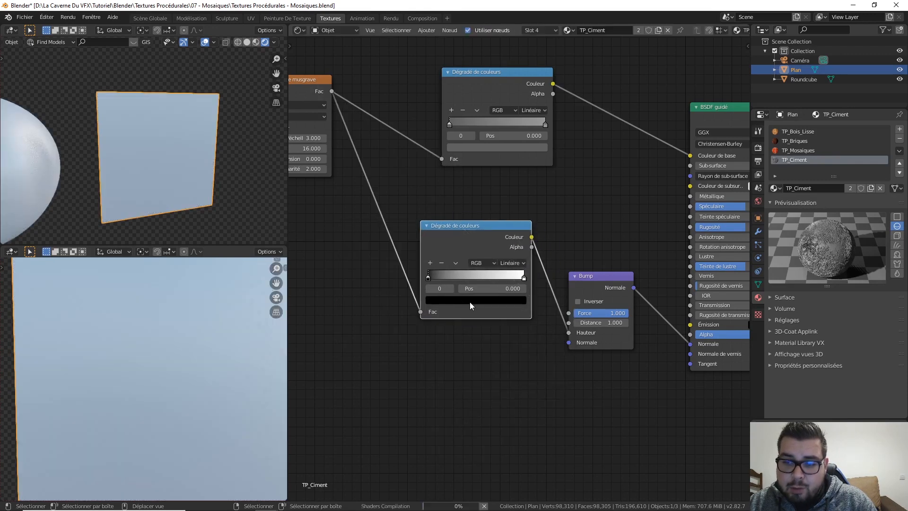
# - Try shifting the black and white stops of the second Dégradé de couleurs feeding the Bump node
pyautogui.moveTo(466, 348); pyautogui.dragTo(518, 348, button='middle')
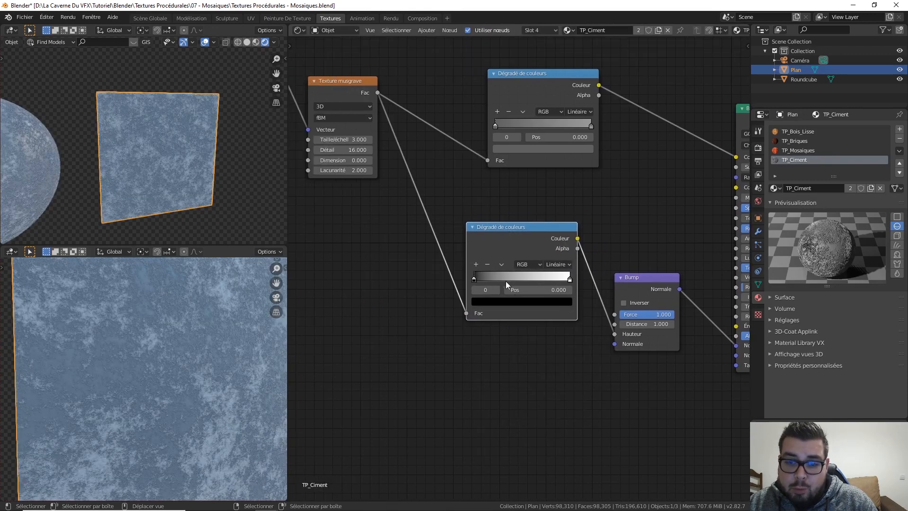
pyautogui.moveTo(476, 279); pyautogui.dragTo(439, 282)
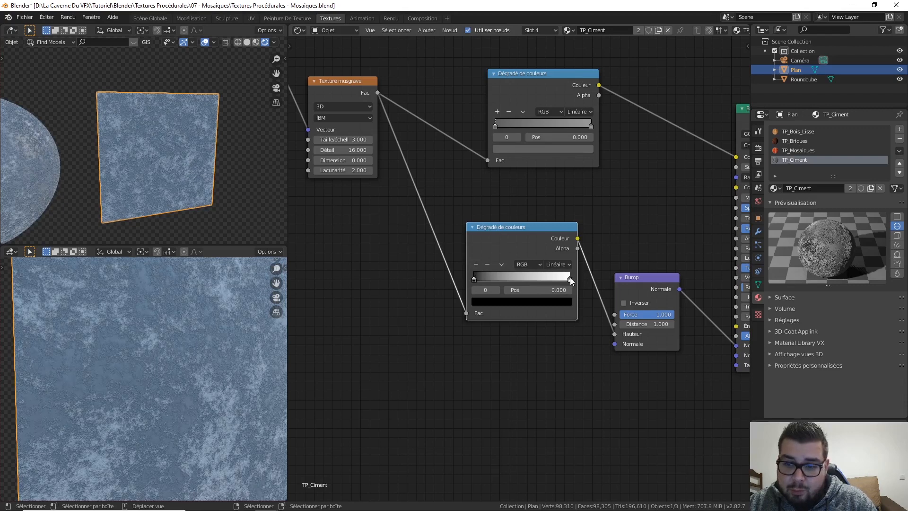
pyautogui.moveTo(570, 278); pyautogui.dragTo(588, 284)
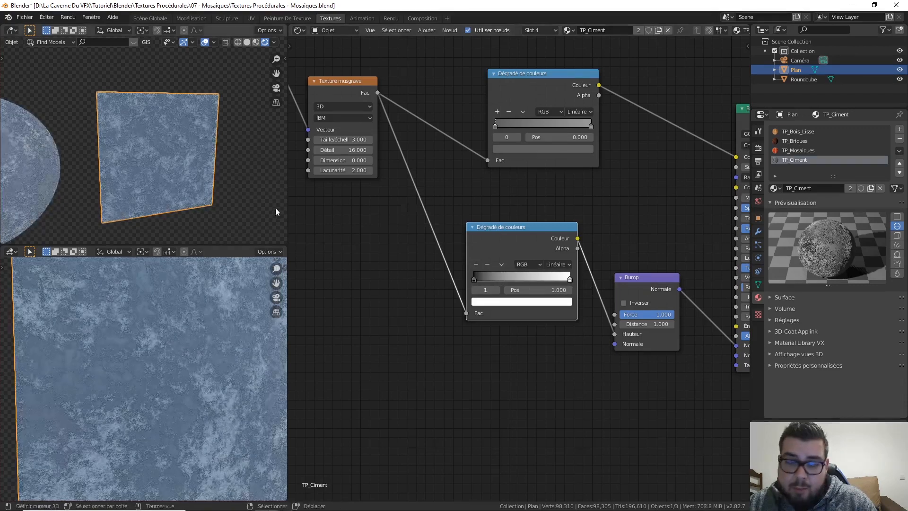
# - Set the Bump node's Force to 0.5 and inspect the relief on the plane up close
pyautogui.click(649, 314)
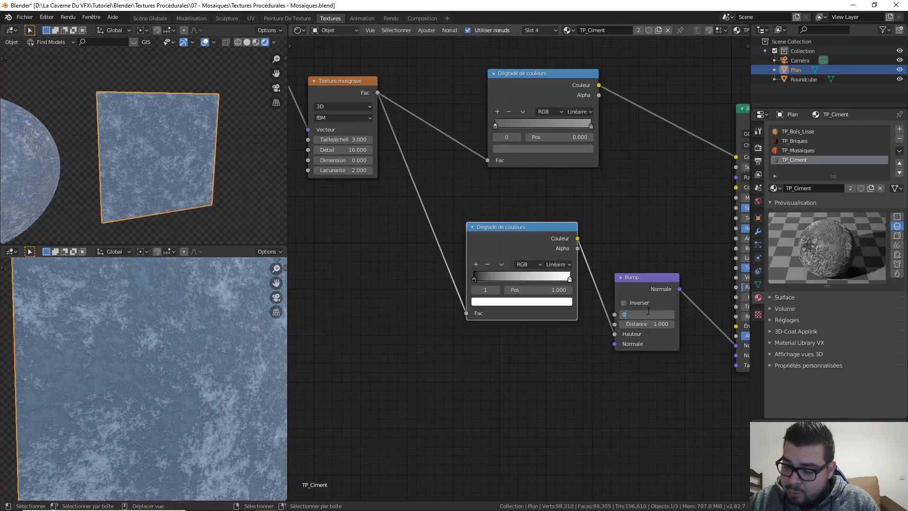
pyautogui.press('Return')
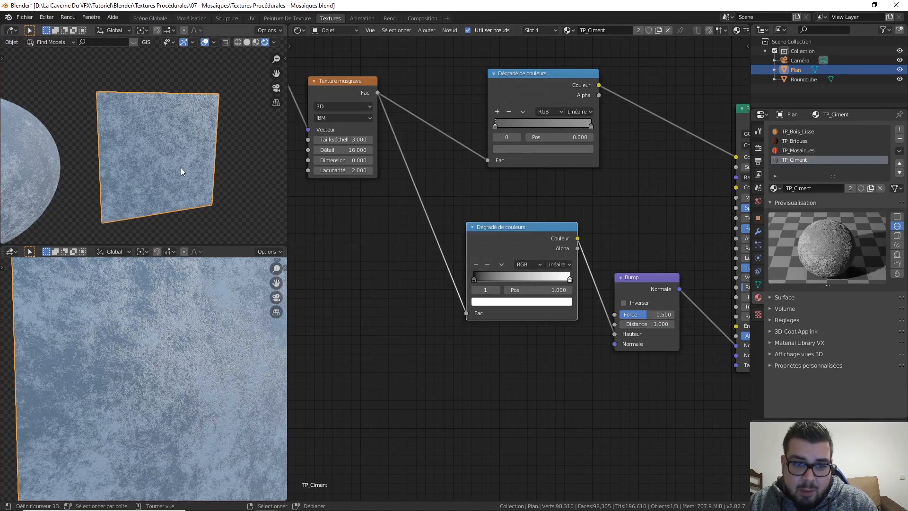
pyautogui.scroll(5, 181, 169)
pyautogui.moveTo(180, 172); pyautogui.dragTo(201, 113, button='middle')
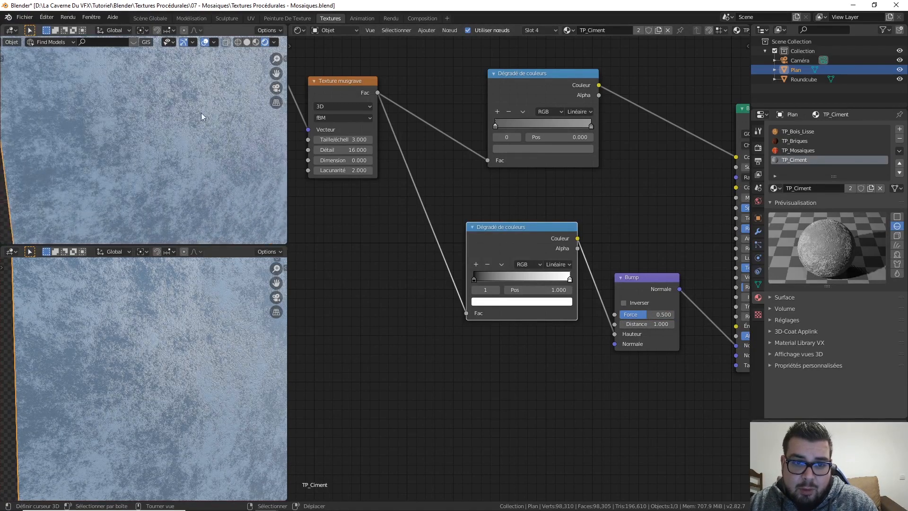
pyautogui.scroll(2, 178, 149)
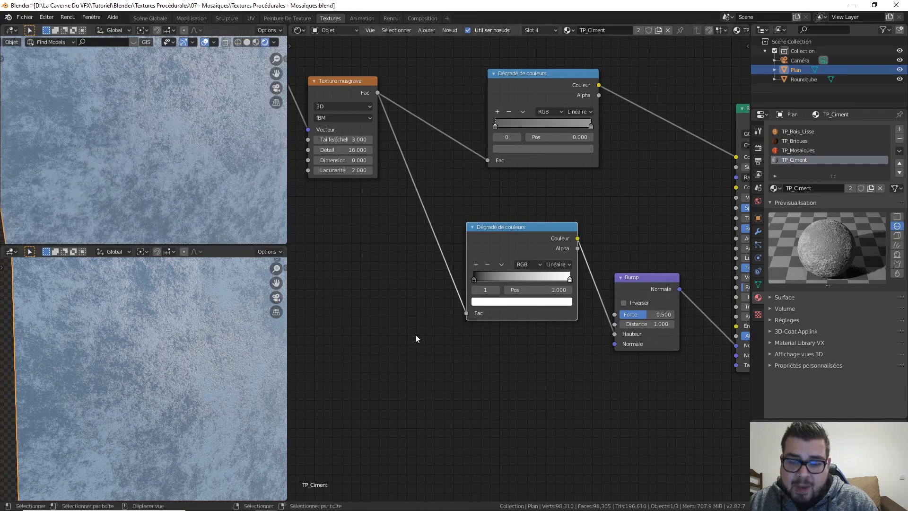
# - Add a Texture bruit node directly below the Texture musgrave node
pyautogui.scroll(-2, 416, 332)
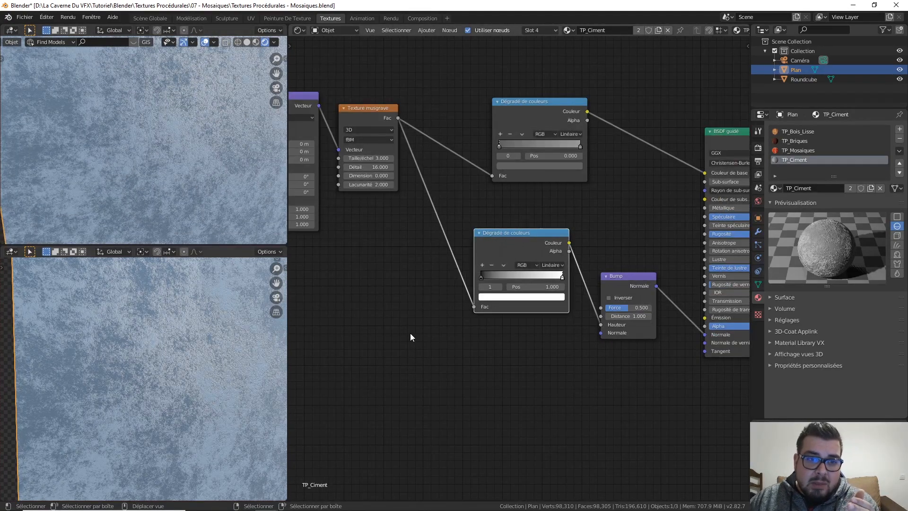
pyautogui.scroll(-1, 382, 331)
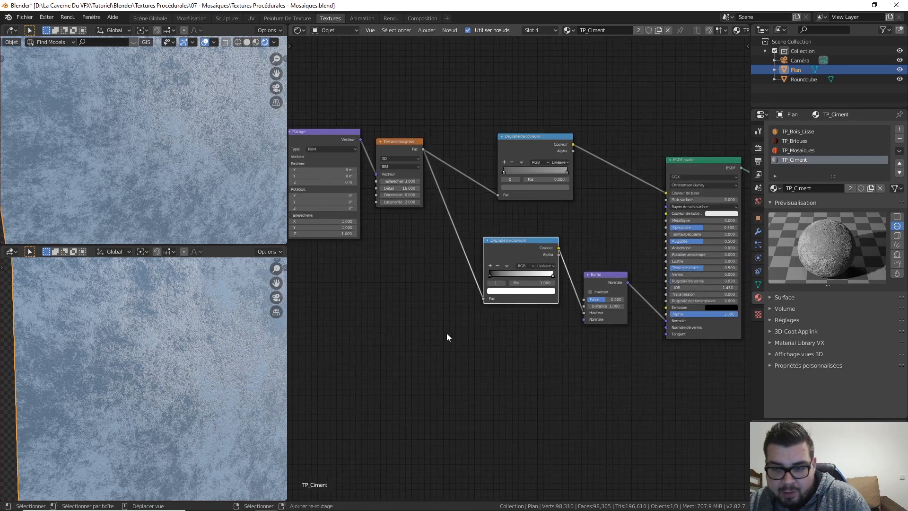
pyautogui.moveTo(446, 333); pyautogui.dragTo(505, 318, button='middle')
pyautogui.hotkey('shift', 'a')
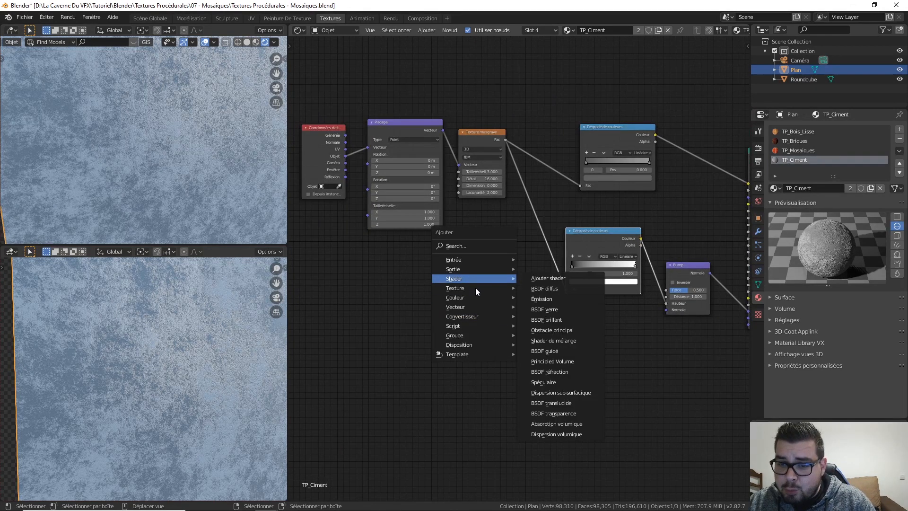
pyautogui.moveTo(455, 288)
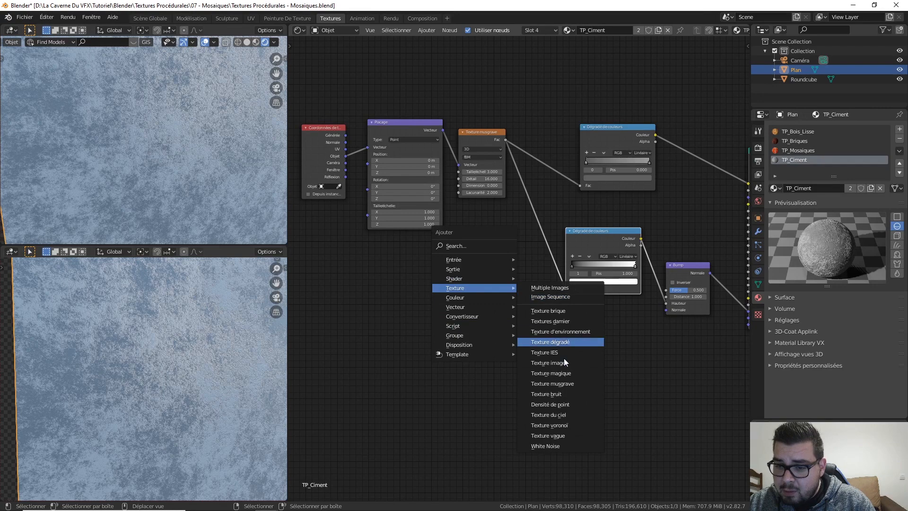
pyautogui.click(569, 395)
pyautogui.click(480, 286)
pyautogui.scroll(3, 480, 287)
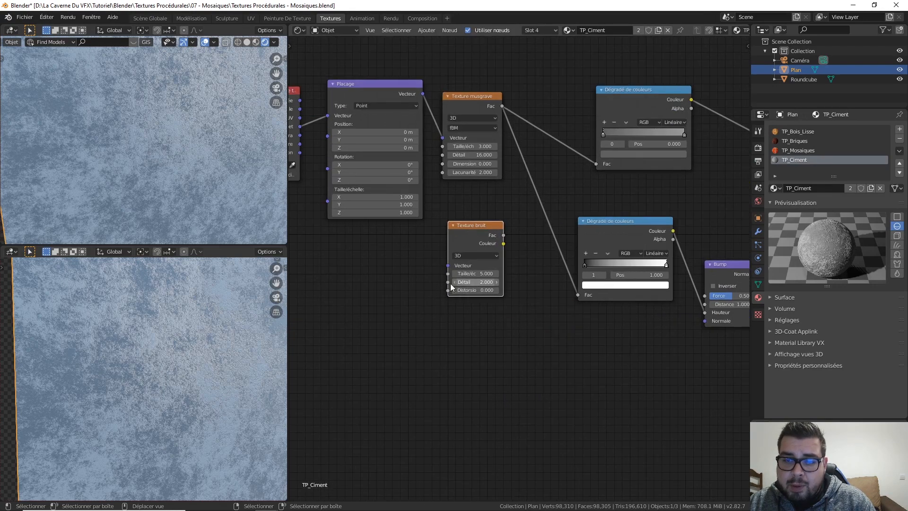
pyautogui.moveTo(415, 274); pyautogui.dragTo(426, 305, button='middle')
pyautogui.scroll(-3, 203, 148)
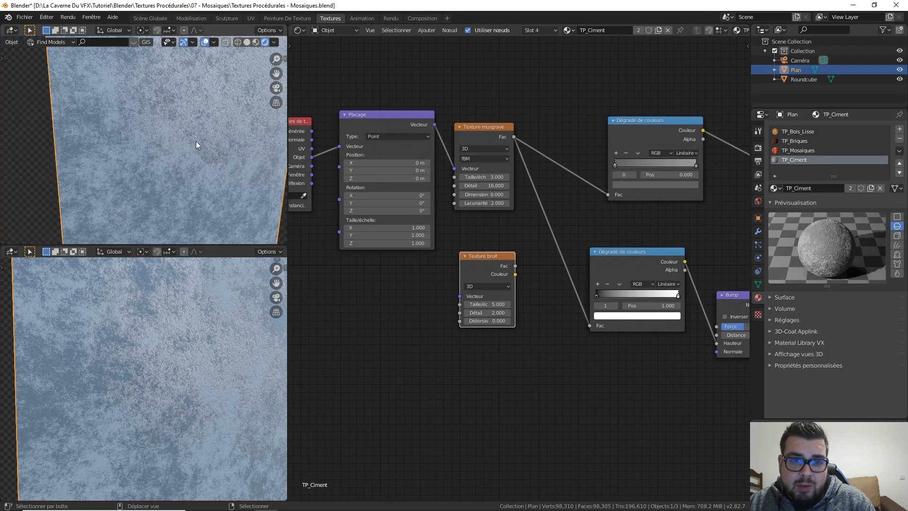
# - Connect the Placage node's Vecteur output to the Texture bruit's Vecteur input and move the upper Dégradé de couleurs node to free up space
pyautogui.scroll(-1, 196, 141)
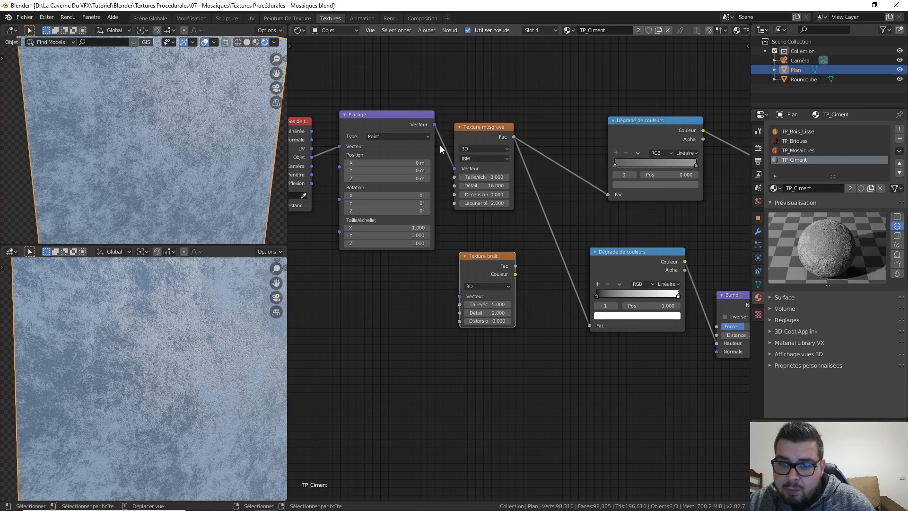
pyautogui.moveTo(434, 125); pyautogui.dragTo(460, 296)
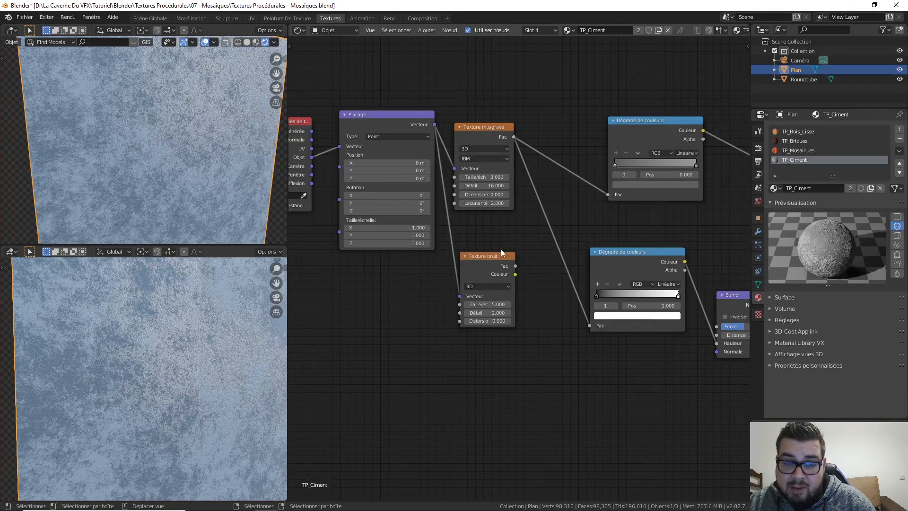
pyautogui.moveTo(513, 254); pyautogui.dragTo(489, 249, button='middle')
pyautogui.scroll(3, 498, 255)
pyautogui.moveTo(597, 107); pyautogui.dragTo(580, 103)
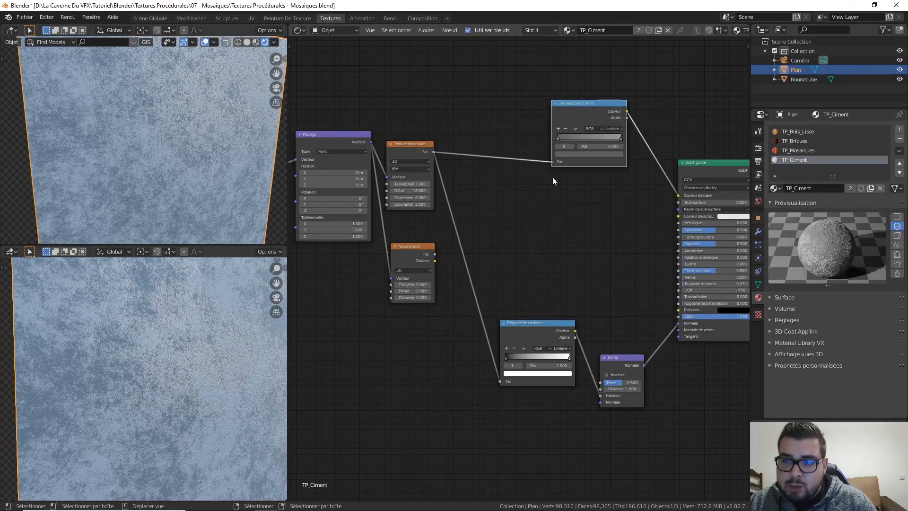
# - Insert a Mélanger RGB node between Texture musgrave and the upper Dégradé de couleurs, and link Texture bruit's Couleur to its Couleur 2
pyautogui.moveTo(553, 178); pyautogui.dragTo(599, 165, button='middle')
pyautogui.scroll(-1, 566, 191)
pyautogui.moveTo(560, 201); pyautogui.dragTo(584, 188, button='middle')
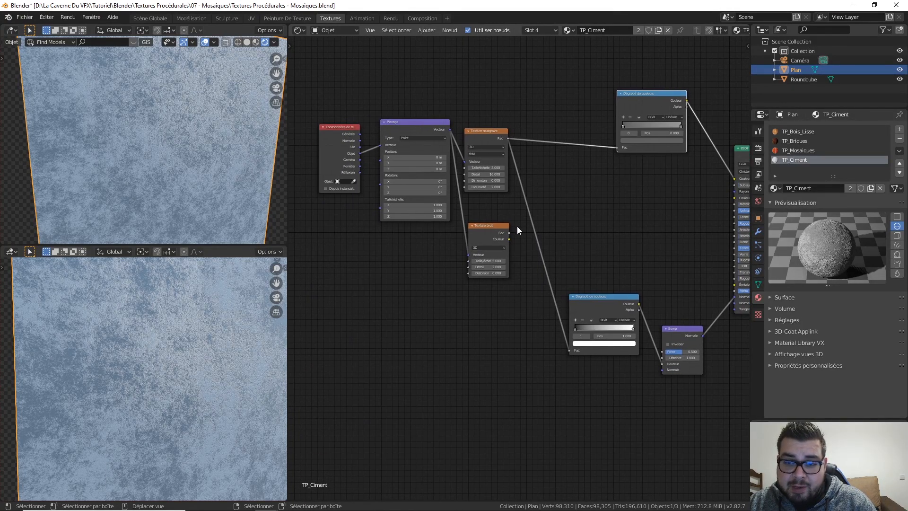
pyautogui.moveTo(518, 230); pyautogui.dragTo(495, 234, button='middle')
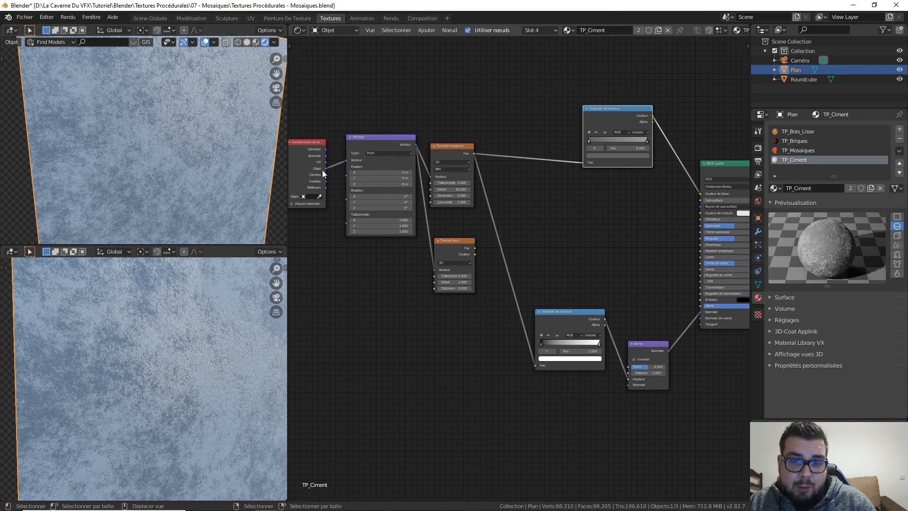
pyautogui.scroll(2, 572, 180)
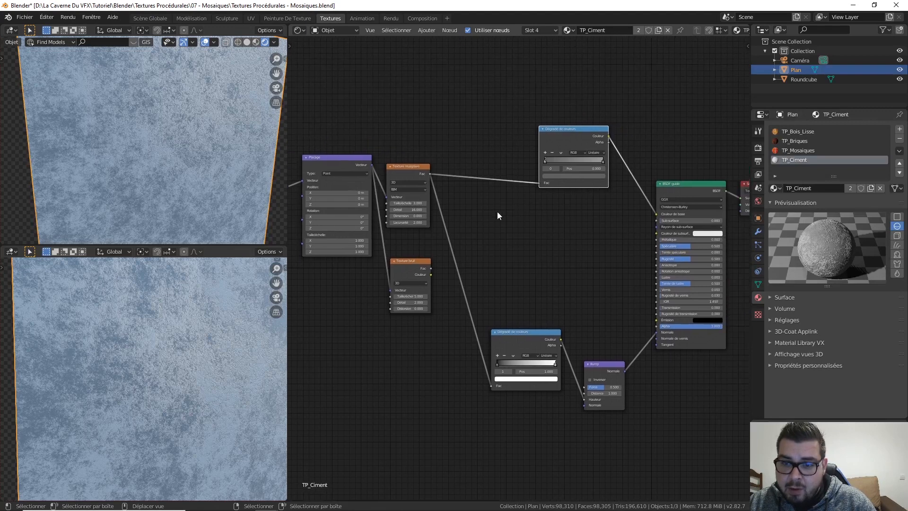
pyautogui.hotkey('shift', 'a')
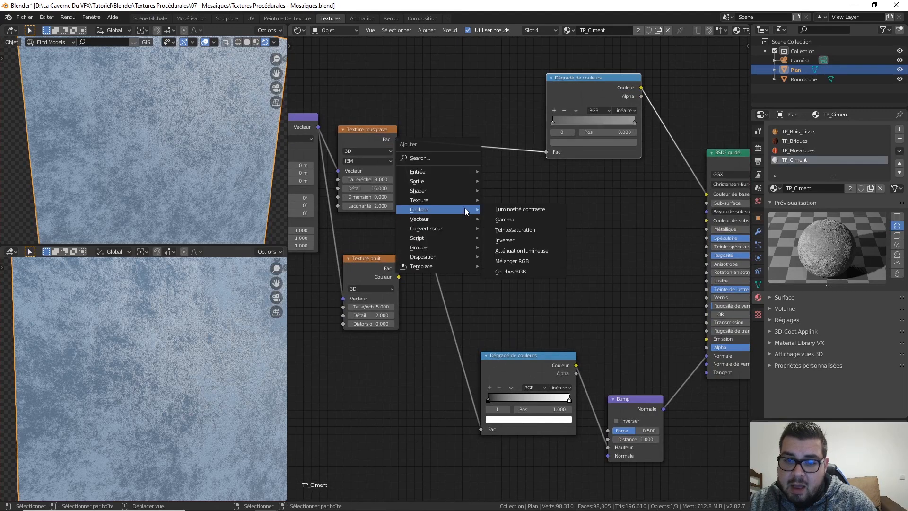
pyautogui.moveTo(453, 209)
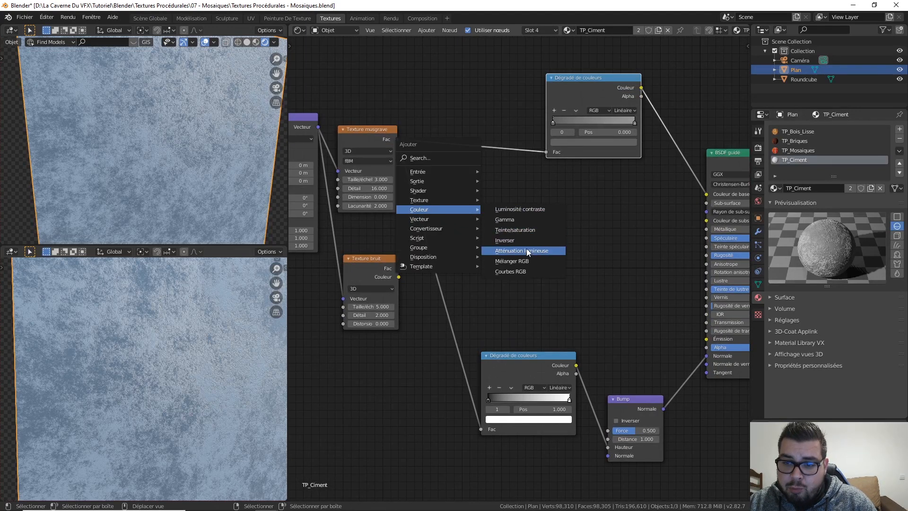
pyautogui.click(511, 261)
pyautogui.click(472, 108)
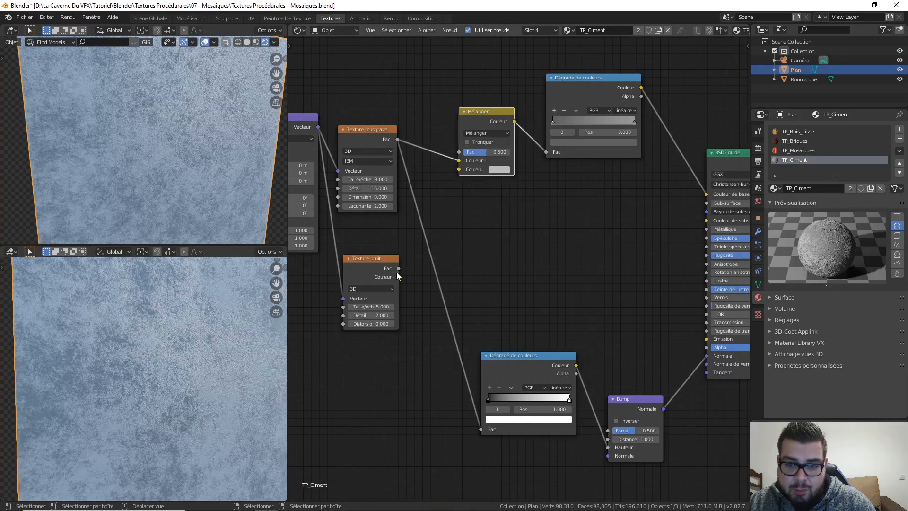
pyautogui.moveTo(399, 277); pyautogui.dragTo(463, 180)
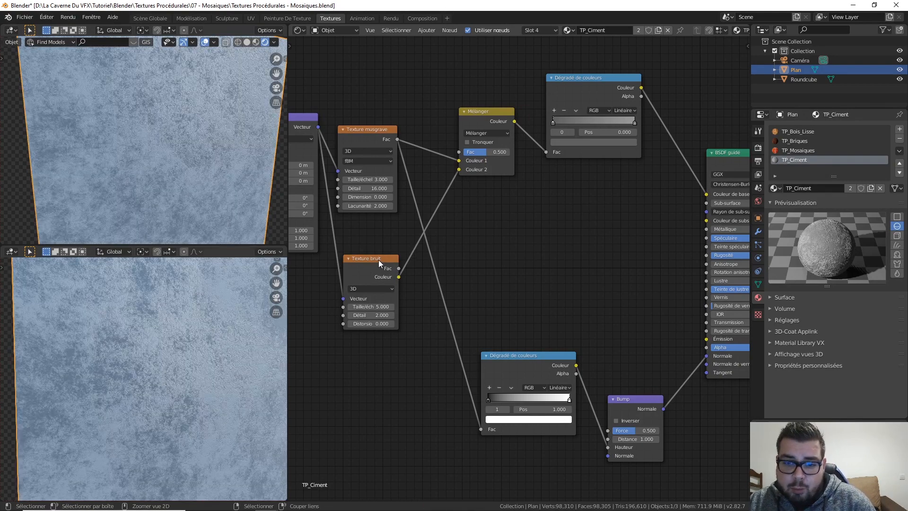
# - Preview the Texture bruit node alone on the plane, and set its Détail to 16 and its Taille/échelle to 7
pyautogui.keyDown('ctrl'); pyautogui.keyDown('shift'); pyautogui.click(378, 260); pyautogui.keyUp('shift'); pyautogui.keyUp('ctrl')
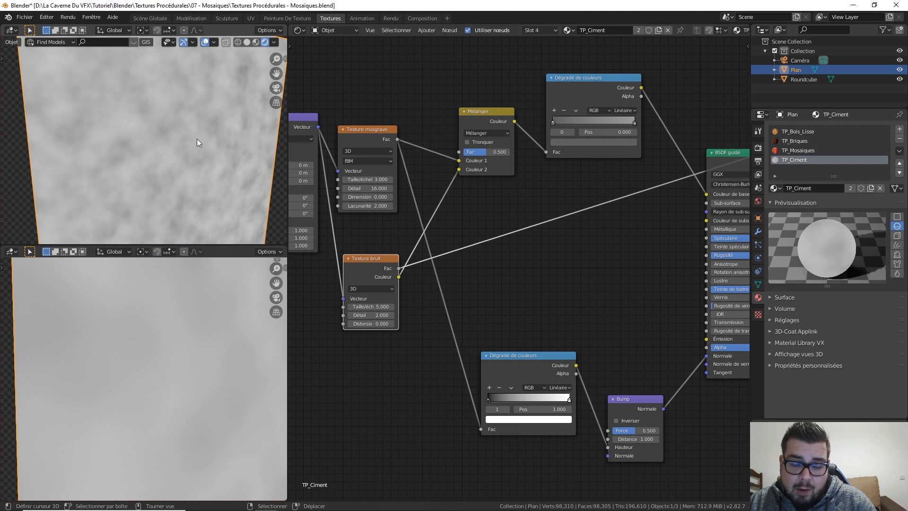
pyautogui.moveTo(190, 148)
pyautogui.mouseDown(button='middle')
pyautogui.moveTo(216, 144)
pyautogui.moveTo(186, 145)
pyautogui.moveTo(197, 148)
pyautogui.mouseUp(button='middle')
pyautogui.scroll(-2, 196, 146)
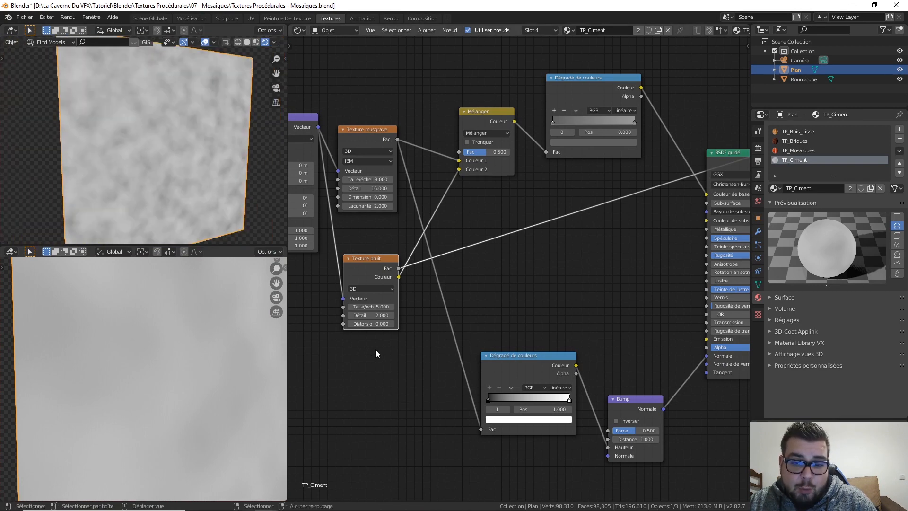
pyautogui.moveTo(378, 334); pyautogui.dragTo(401, 309, button='middle')
pyautogui.moveTo(384, 288); pyautogui.dragTo(700, 289)
pyautogui.click(399, 282)
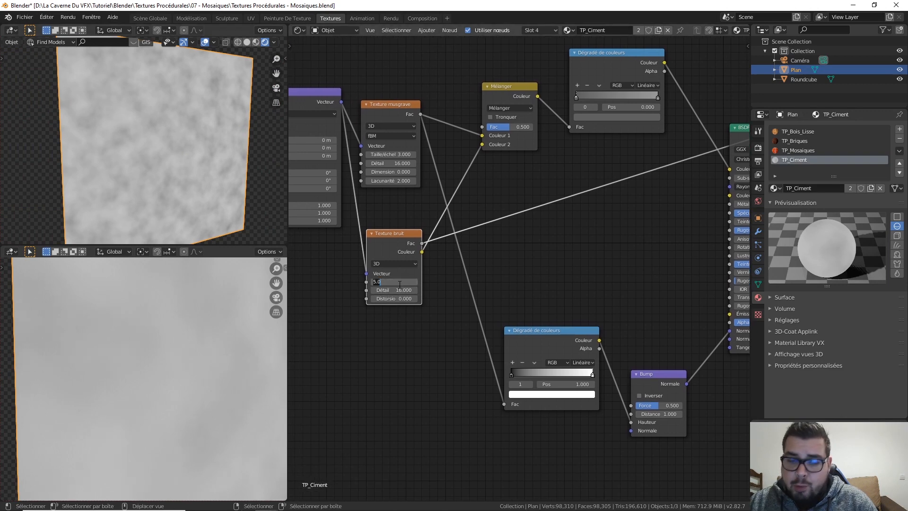
pyautogui.write('7')
pyautogui.press('Return')
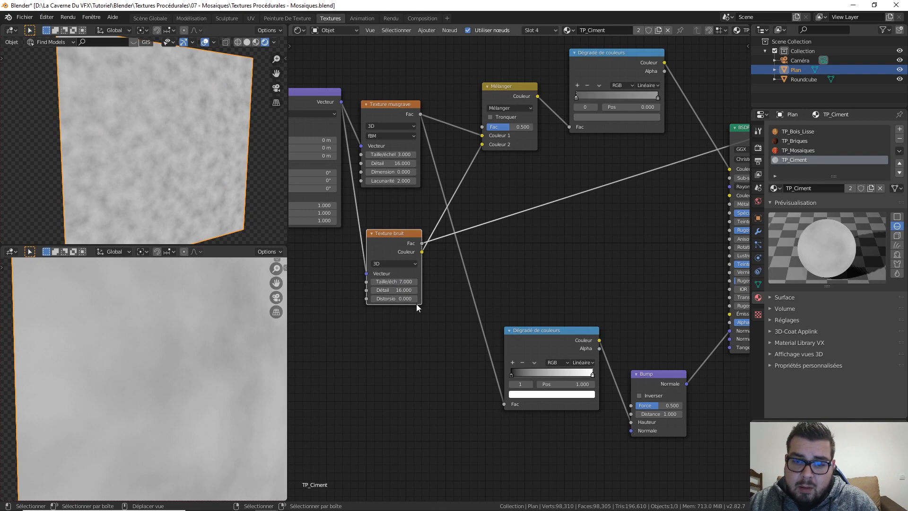
pyautogui.scroll(5, 213, 201)
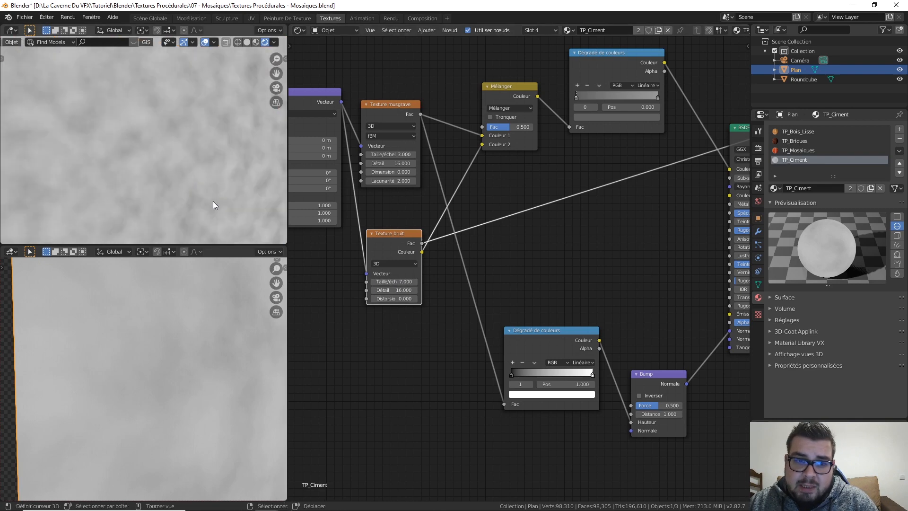
# - Set the Texture bruit's Distorsion to 4 and inspect the distorted pattern on the plane
pyautogui.click(395, 299)
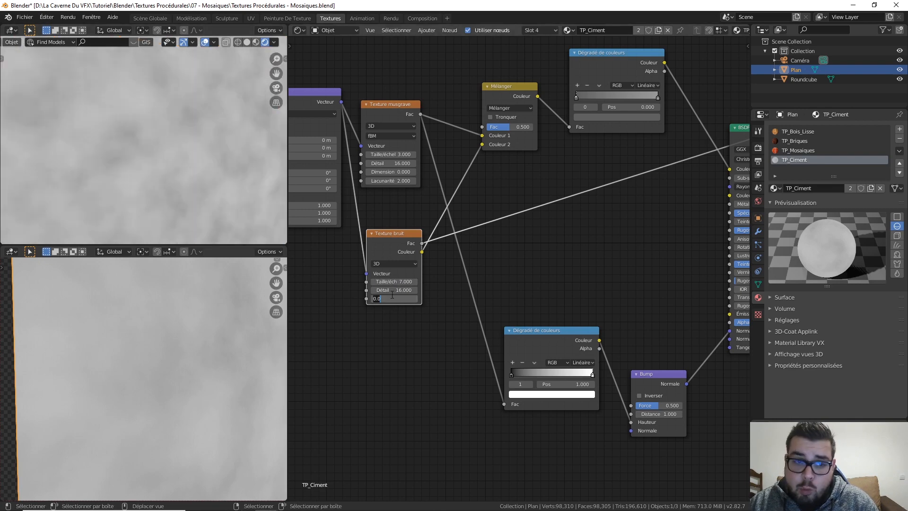
pyautogui.write('4')
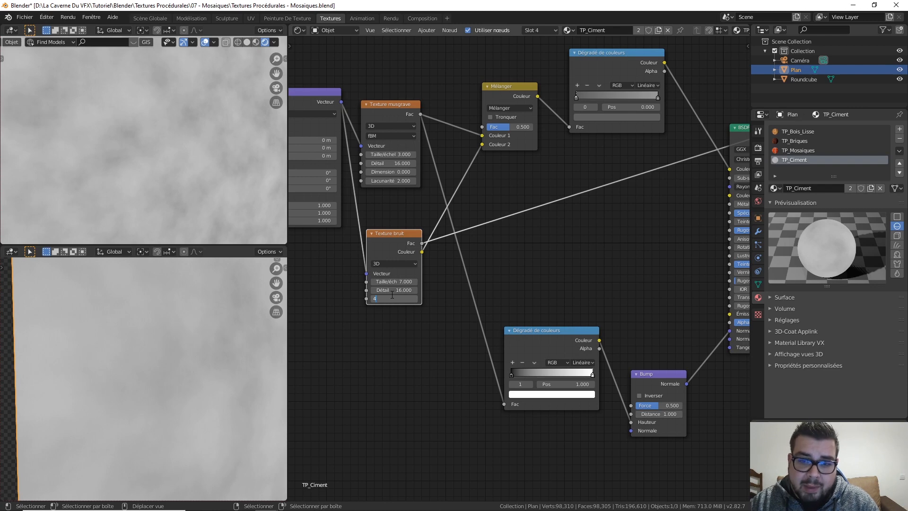
pyautogui.press('Return')
pyautogui.scroll(-1, 216, 160)
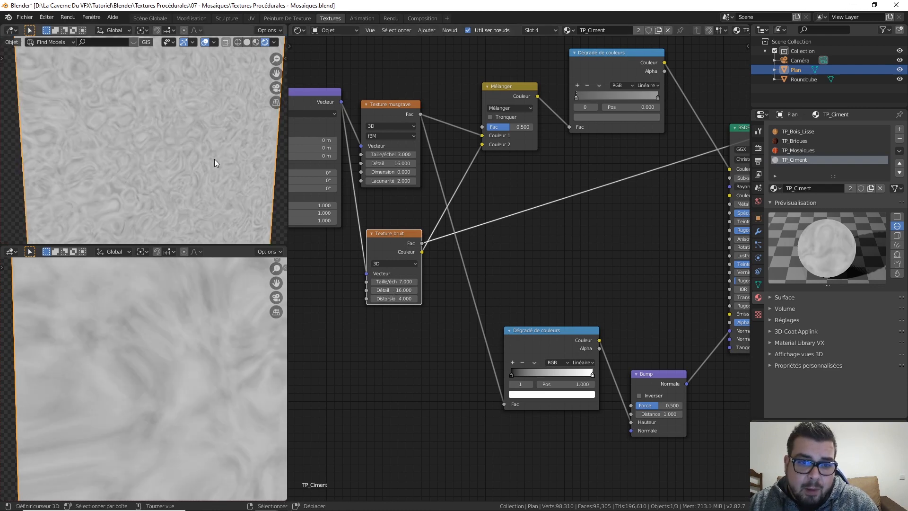
pyautogui.moveTo(214, 159); pyautogui.dragTo(174, 137, button='middle')
pyautogui.keyDown('shift'); pyautogui.moveTo(146, 166); pyautogui.dragTo(189, 186, button='middle'); pyautogui.keyUp('shift')
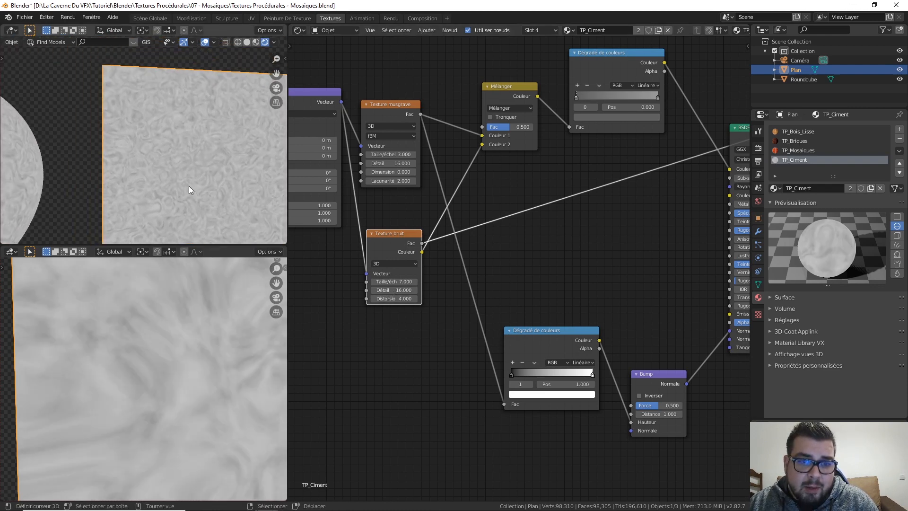
pyautogui.scroll(6, 184, 178)
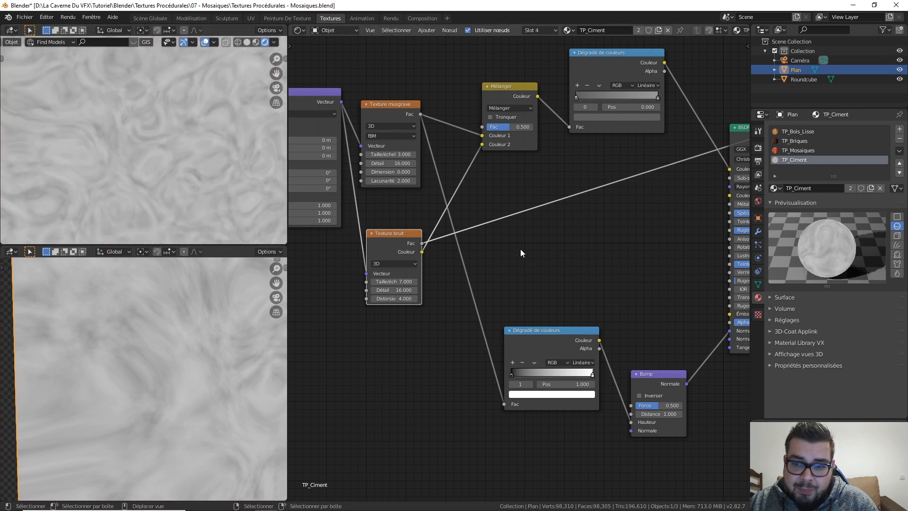
# - Insert a third Dégradé de couleurs node into the preview link coming from the Texture bruit's Fac output
pyautogui.moveTo(524, 255); pyautogui.dragTo(484, 262, button='middle')
pyautogui.hotkey('shift', 'a')
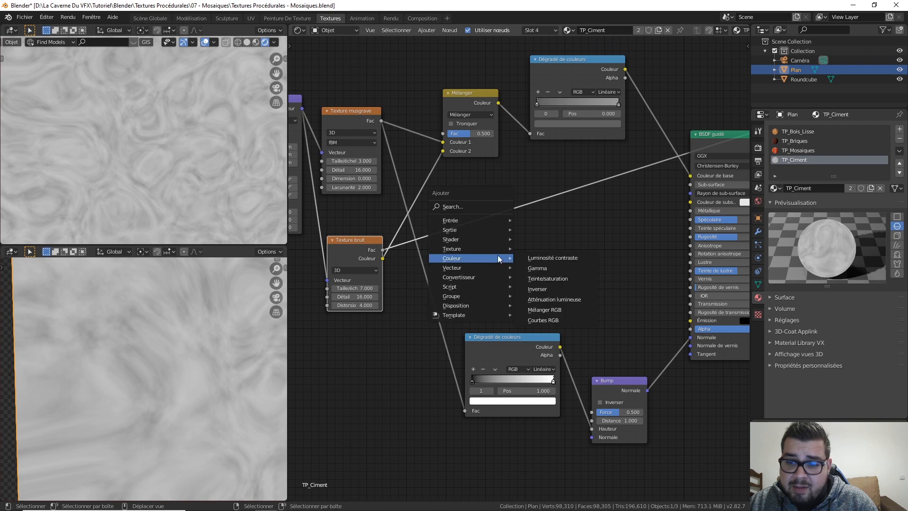
pyautogui.moveTo(472, 277)
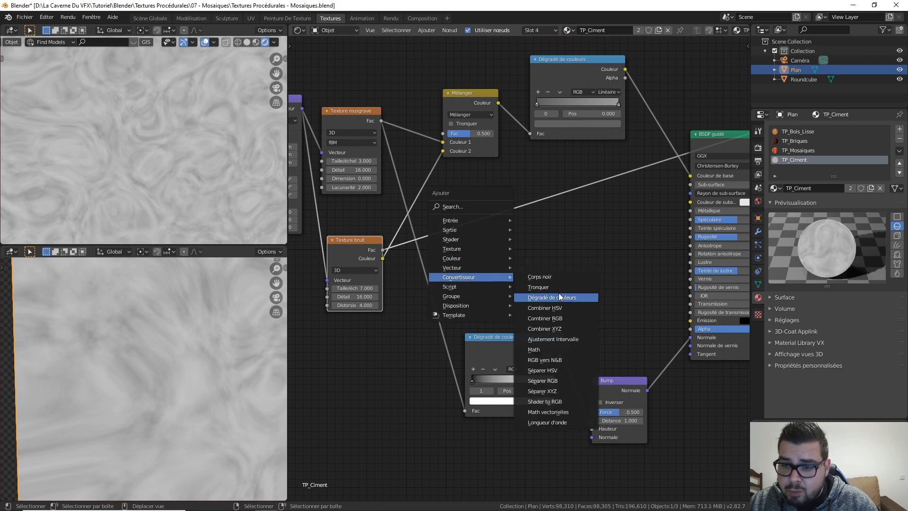
pyautogui.click(549, 297)
pyautogui.click(707, 227)
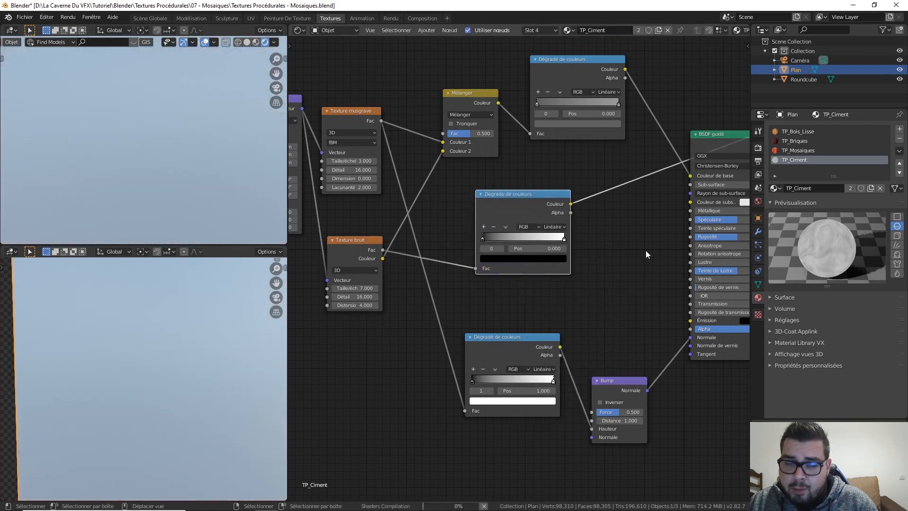
# - Move the noise ramp's black stop to about the middle and connect the ramp's Couleur to the Mélanger node's Couleur 2
pyautogui.moveTo(622, 236); pyautogui.dragTo(539, 251, button='middle')
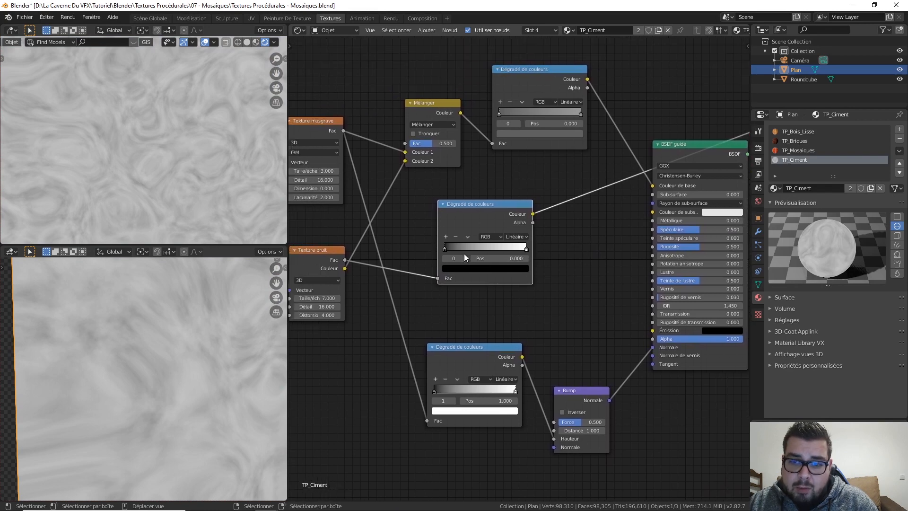
pyautogui.moveTo(444, 249); pyautogui.dragTo(507, 248)
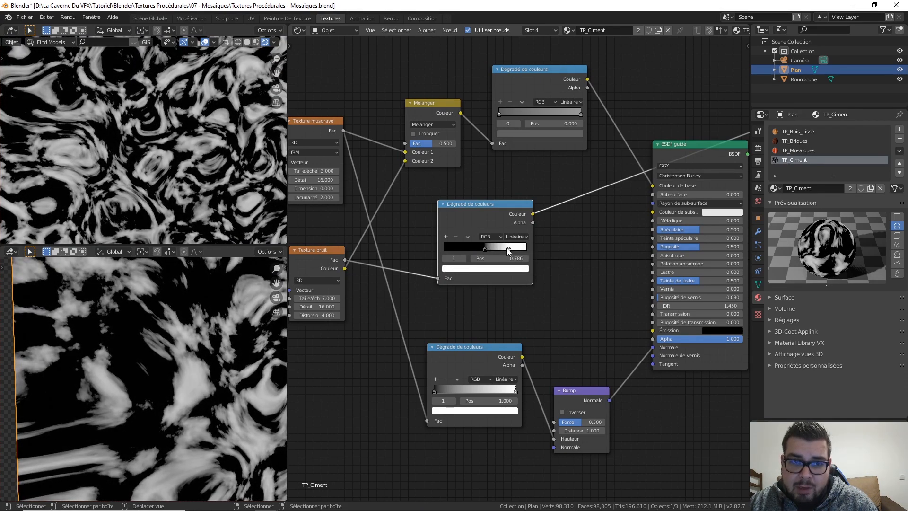
pyautogui.moveTo(539, 255); pyautogui.dragTo(584, 237, button='middle')
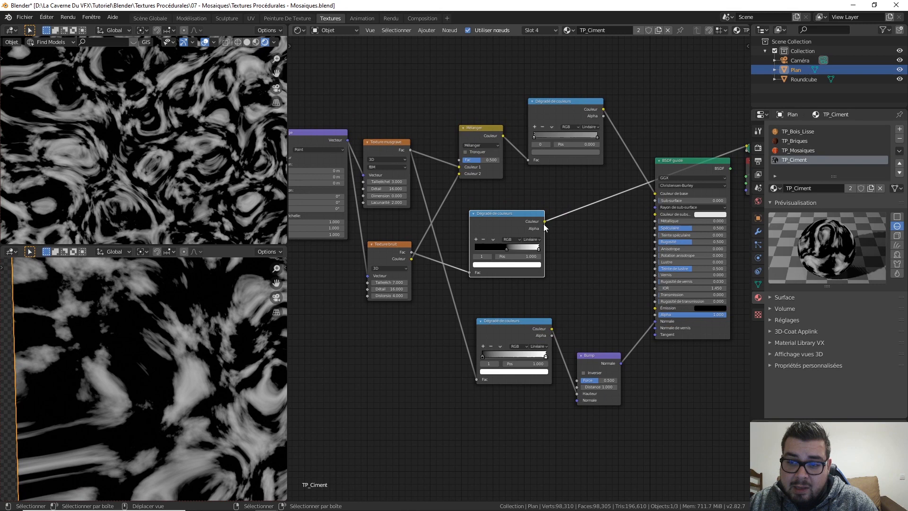
pyautogui.moveTo(545, 221); pyautogui.dragTo(466, 175)
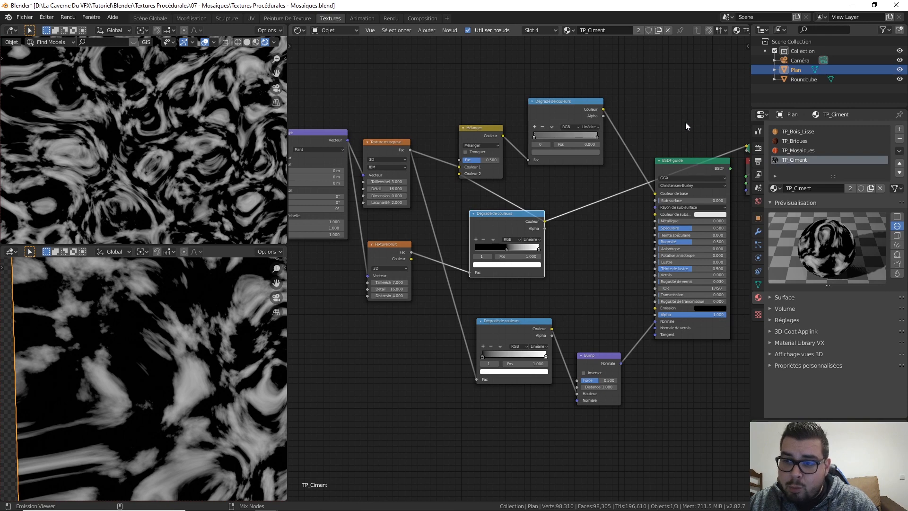
# - Switch the preview back to the BSDF guidé shader and rearrange the noise ramp, Mélanger and Texture bruit nodes more neatly
pyautogui.keyDown('ctrl'); pyautogui.keyDown('shift'); pyautogui.click(675, 126); pyautogui.keyUp('shift'); pyautogui.keyUp('ctrl')
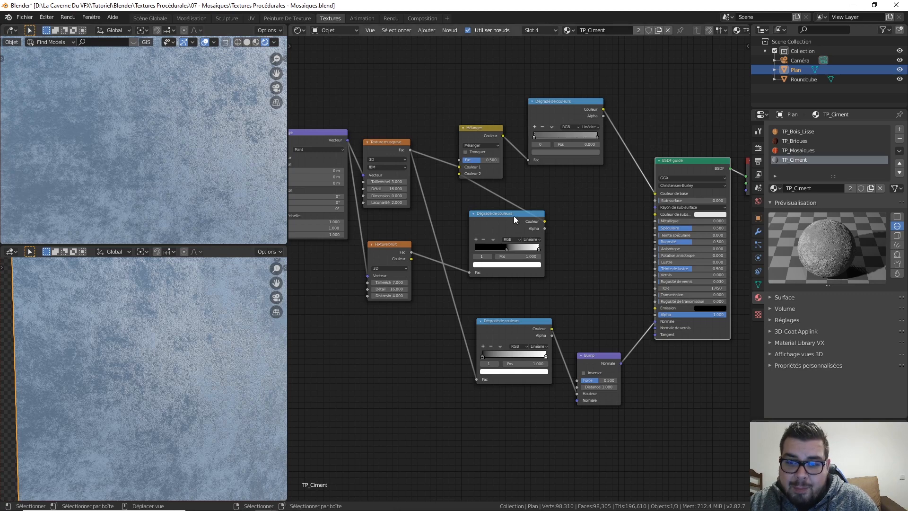
pyautogui.moveTo(514, 216); pyautogui.dragTo(481, 212)
pyautogui.moveTo(487, 133); pyautogui.dragTo(500, 128)
pyautogui.moveTo(556, 213); pyautogui.dragTo(625, 200, button='middle')
pyautogui.moveTo(458, 230); pyautogui.dragTo(464, 218)
pyautogui.moveTo(636, 189); pyautogui.dragTo(527, 225, button='middle')
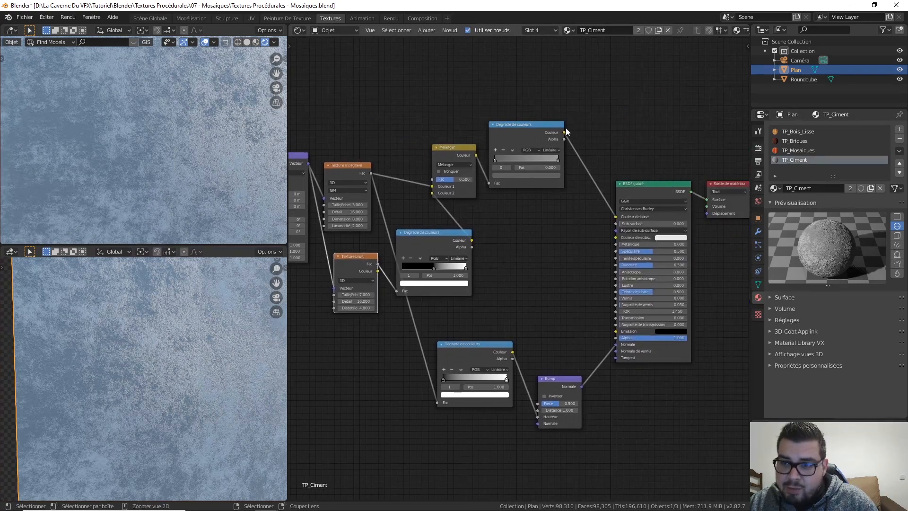
# - Preview the upper Dégradé de couleurs output on the plane and test how the Mélanger node's Fac affects it
pyautogui.keyDown('ctrl'); pyautogui.keyDown('shift'); pyautogui.click(535, 128); pyautogui.keyUp('shift'); pyautogui.keyUp('ctrl')
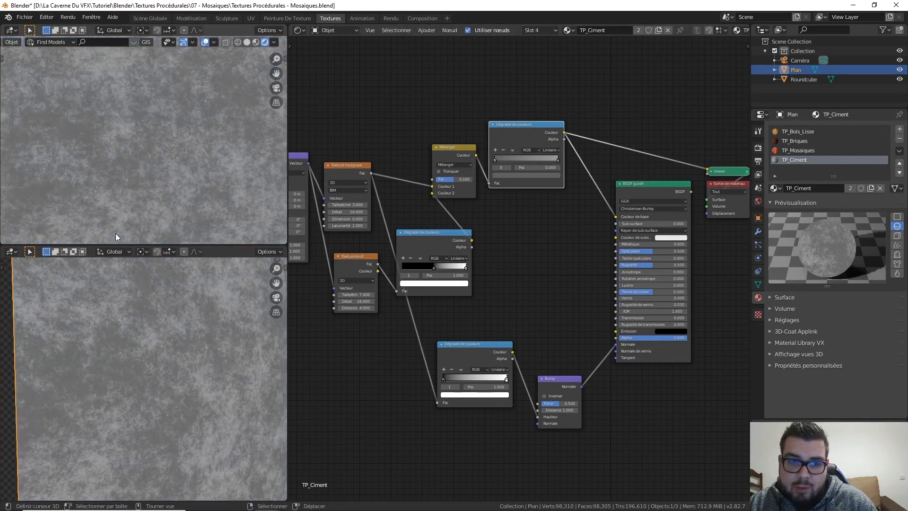
pyautogui.scroll(-5, 138, 205)
pyautogui.scroll(2, 139, 206)
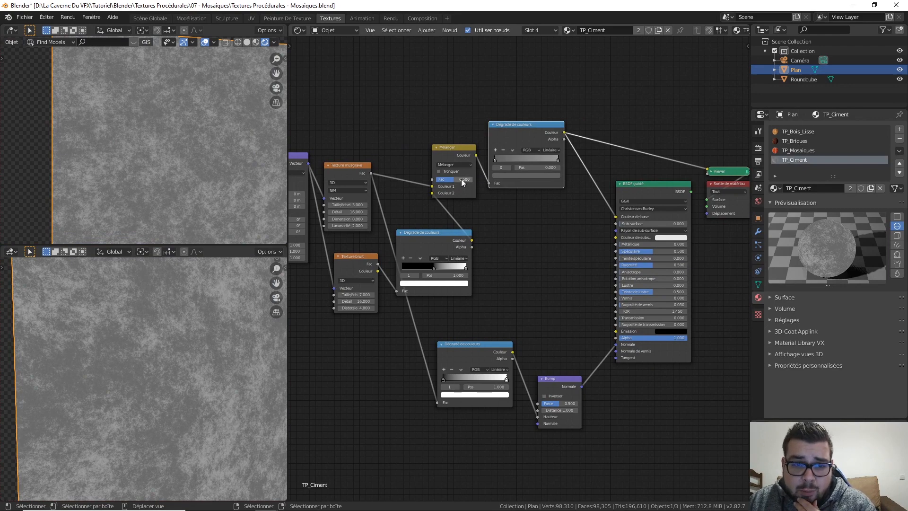
pyautogui.moveTo(457, 182)
pyautogui.mouseDown()
pyautogui.moveTo(437, 182)
pyautogui.moveTo(473, 179)
pyautogui.mouseUp()
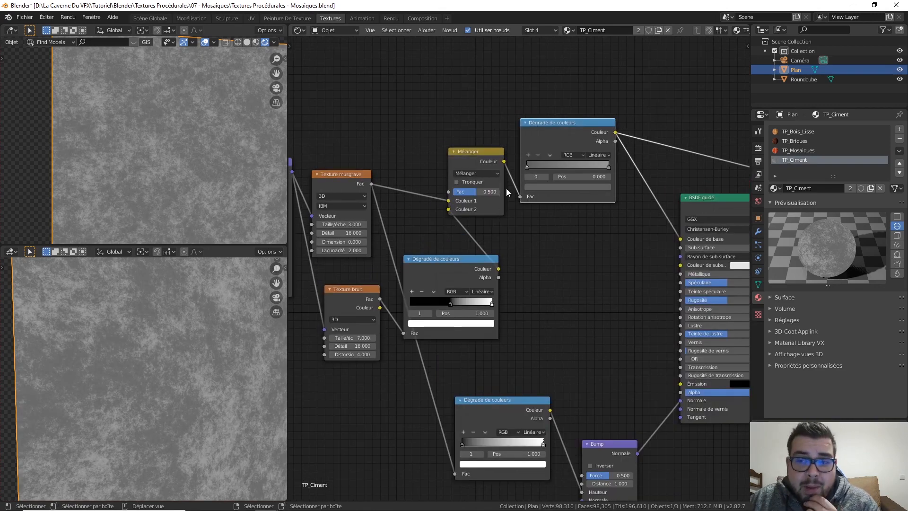
# - Change the Mélanger node's blending mode to Différence and set its Fac to 1
pyautogui.click(486, 175)
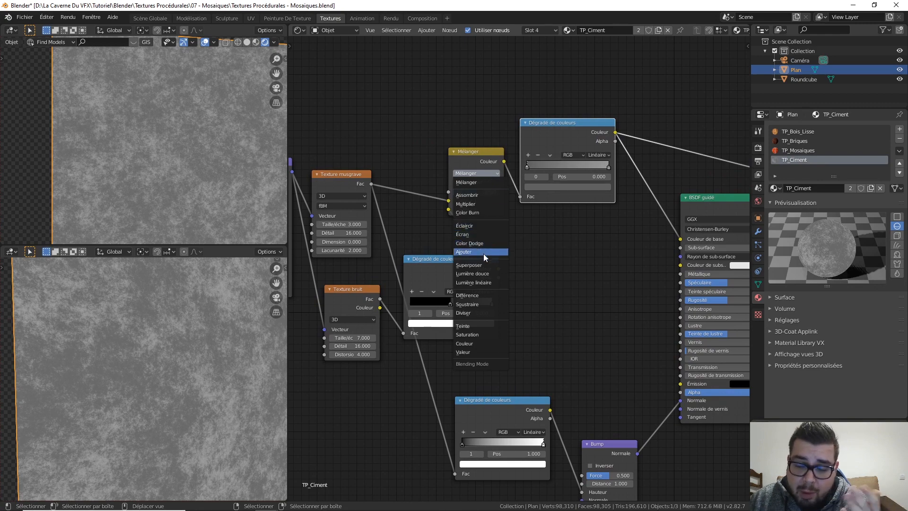
pyautogui.click(481, 296)
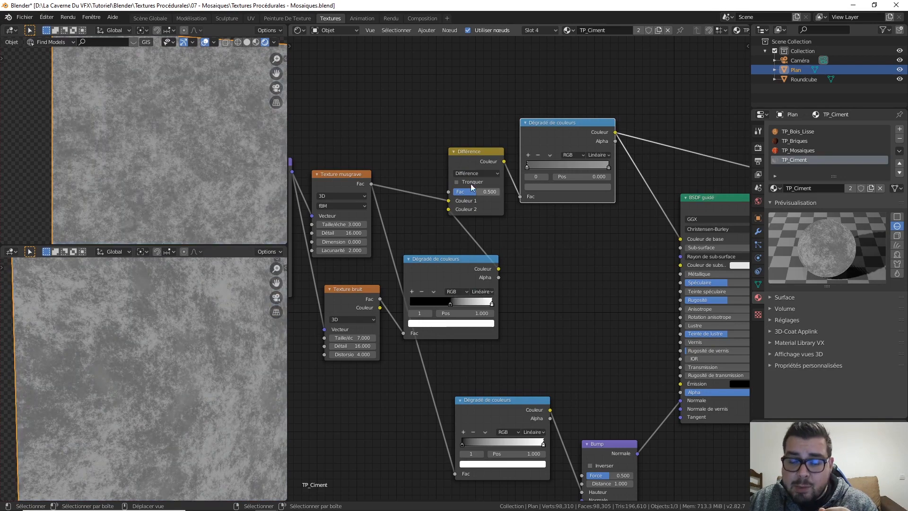
pyautogui.moveTo(482, 192); pyautogui.dragTo(500, 192)
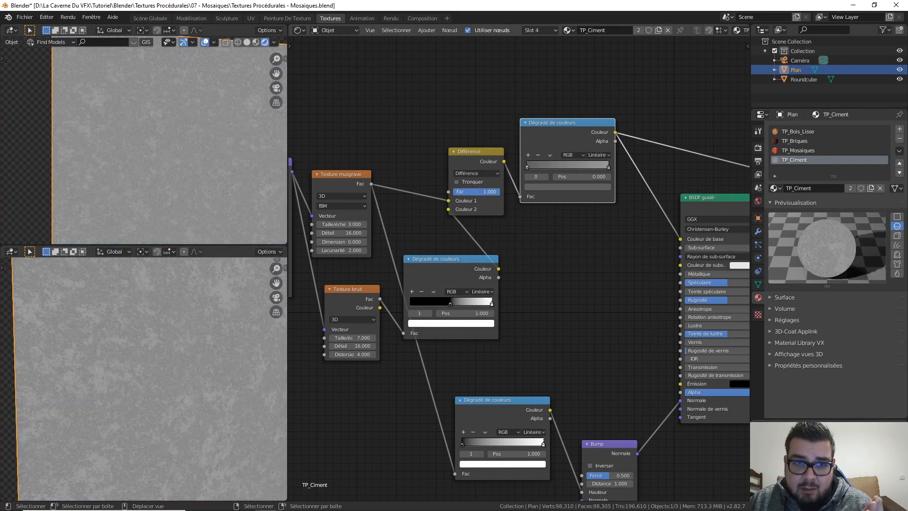
# - Test the Différence node's Fac at 0, move the Texture musgrave node up, and set the Fac to 0.5
pyautogui.moveTo(490, 192); pyautogui.dragTo(469, 192)
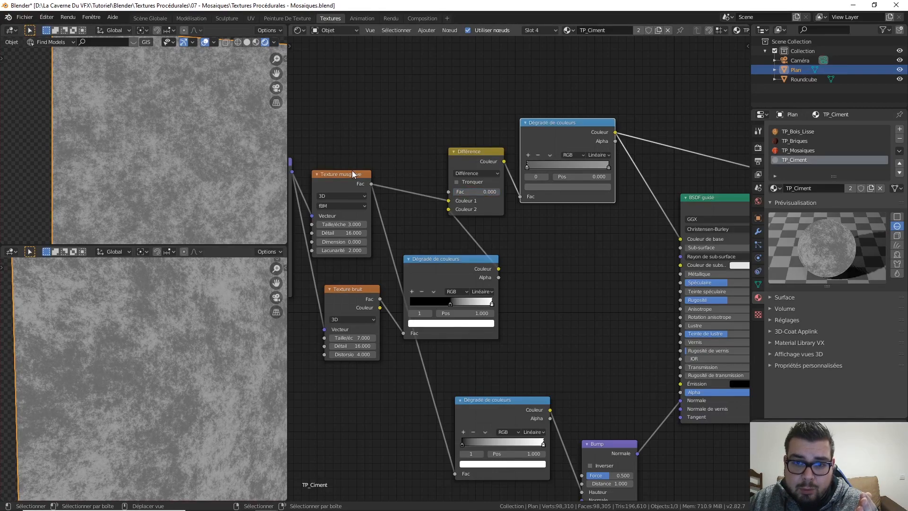
pyautogui.moveTo(357, 176); pyautogui.dragTo(362, 136)
pyautogui.click(475, 191)
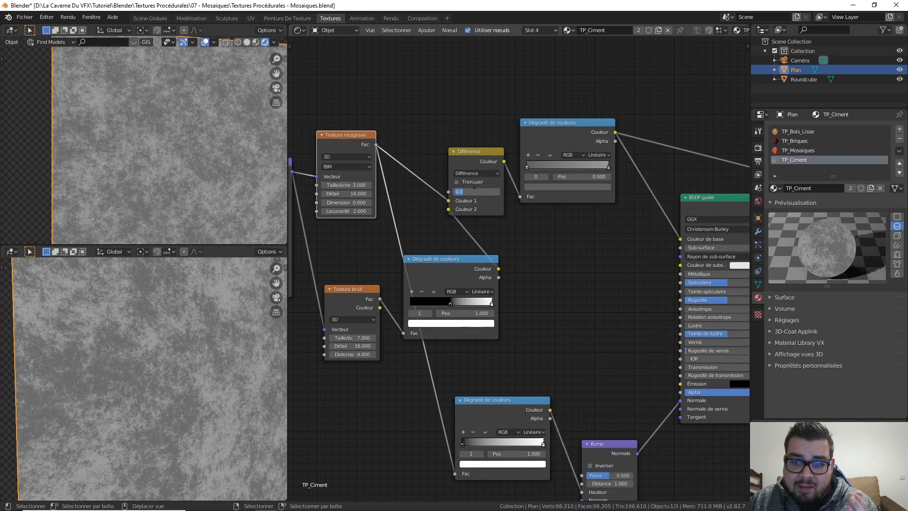
pyautogui.write('0.5')
pyautogui.press('Return')
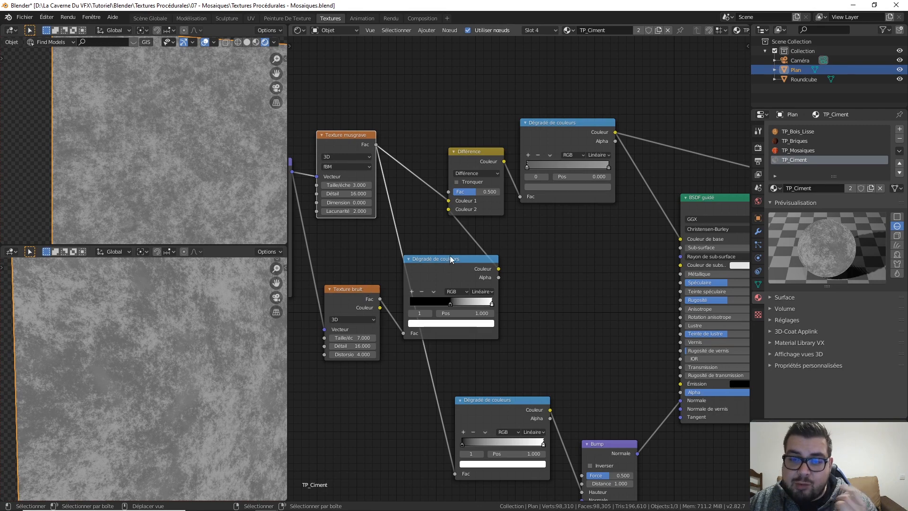
# - Shift the noise ramp and Différence nodes slightly, and move the noise ramp's white stop to about 0.632
pyautogui.moveTo(450, 259); pyautogui.dragTo(442, 256)
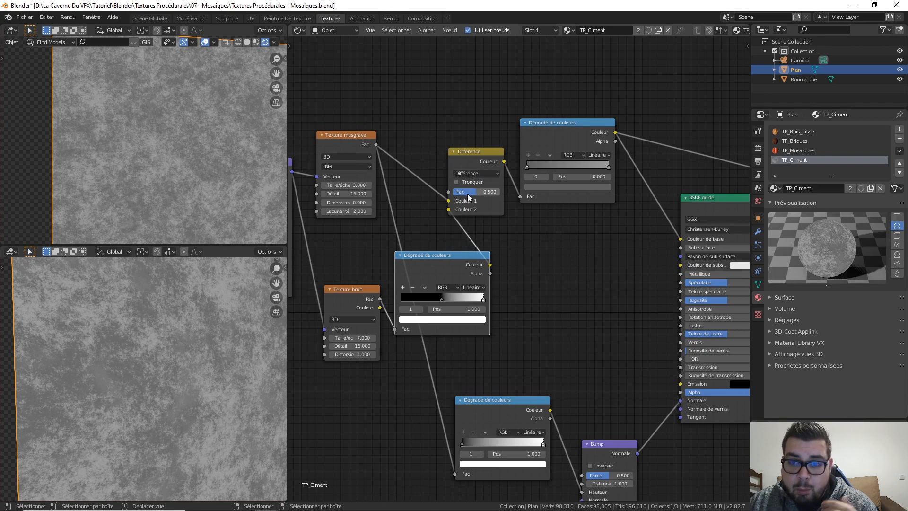
pyautogui.moveTo(489, 152); pyautogui.dragTo(493, 153)
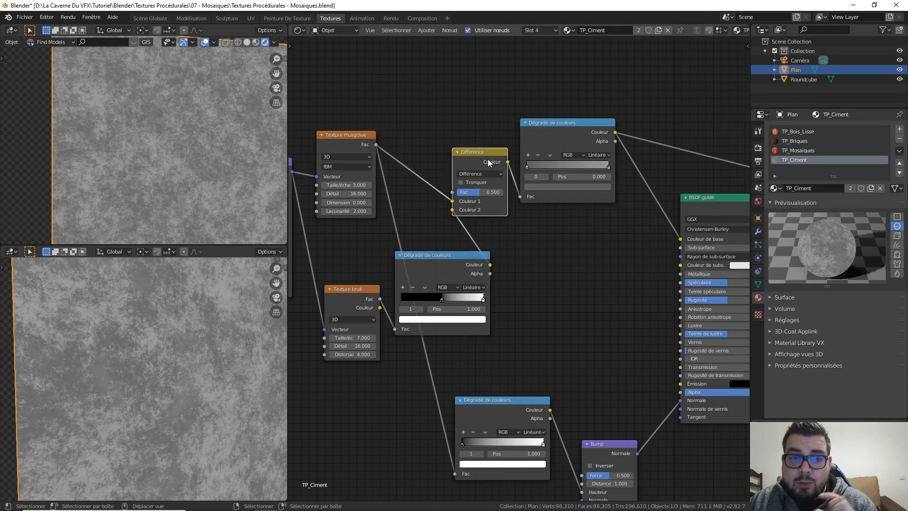
pyautogui.scroll(-2, 588, 277)
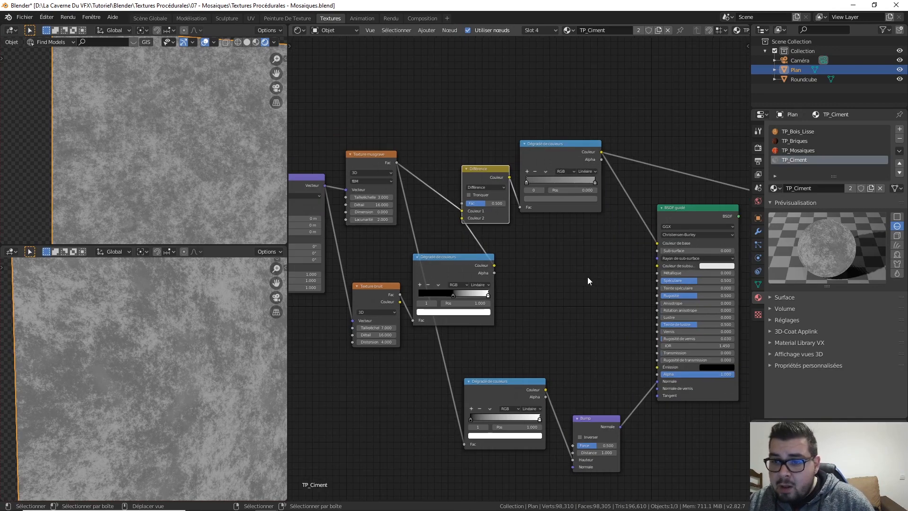
pyautogui.moveTo(517, 274); pyautogui.dragTo(554, 242, button='middle')
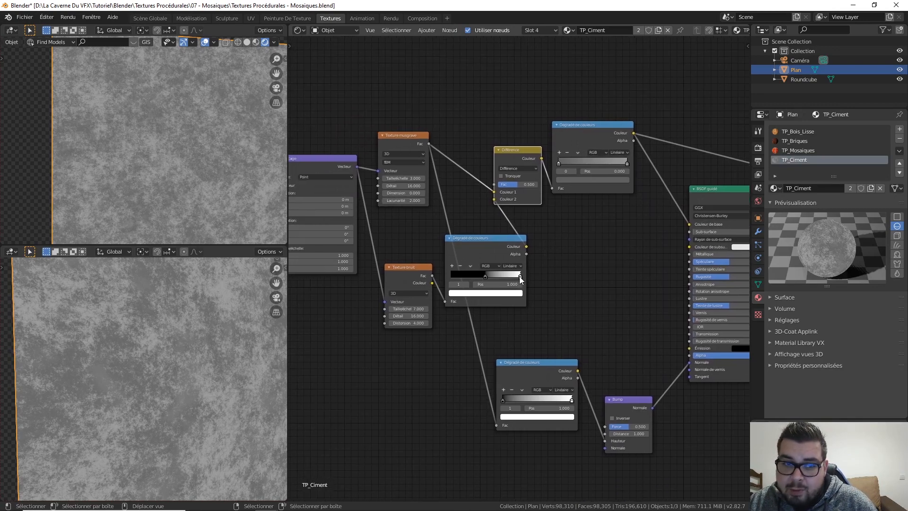
pyautogui.moveTo(521, 276); pyautogui.dragTo(493, 276)
pyautogui.moveTo(565, 261); pyautogui.dragTo(540, 217, button='middle')
pyautogui.scroll(-2, 556, 240)
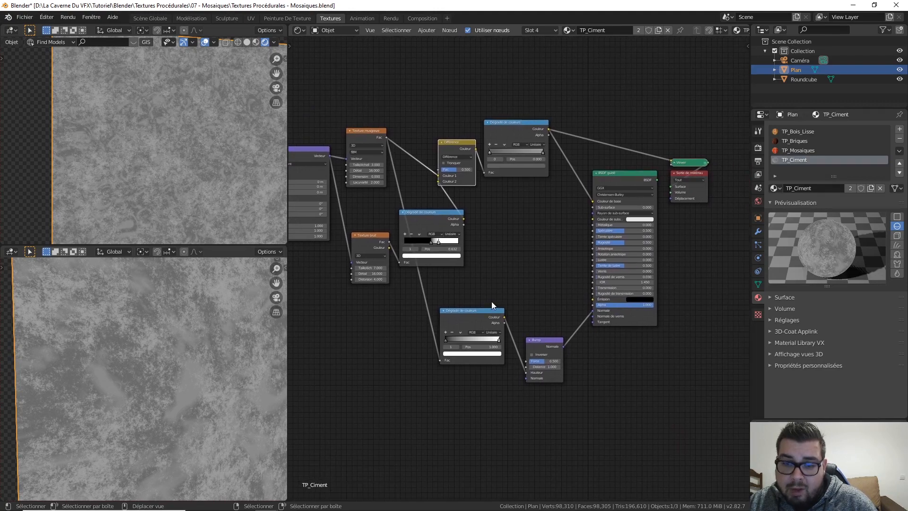
# - Connect the Différence node's Couleur to the bump ramp's Fac and switch the preview back to the BSDF guidé shader
pyautogui.scroll(-1, 492, 302)
pyautogui.moveTo(498, 292); pyautogui.dragTo(491, 277, button='middle')
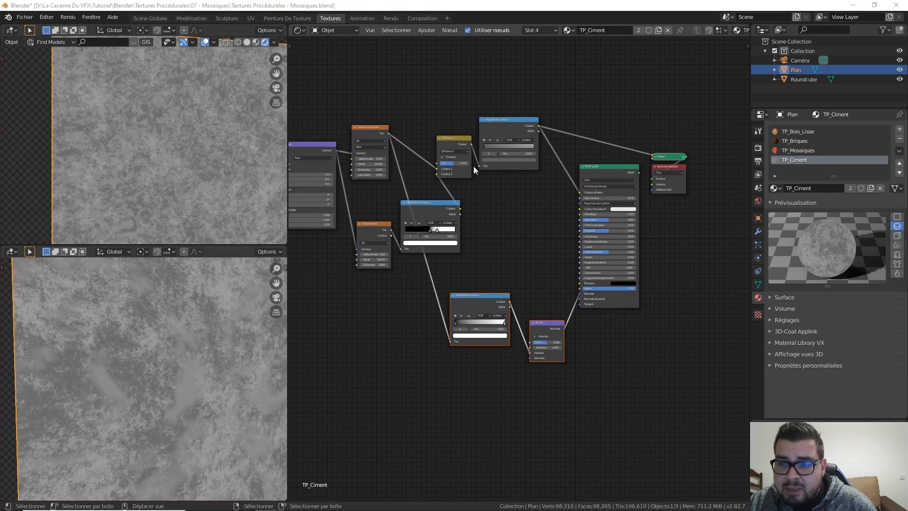
pyautogui.moveTo(471, 144); pyautogui.dragTo(449, 343)
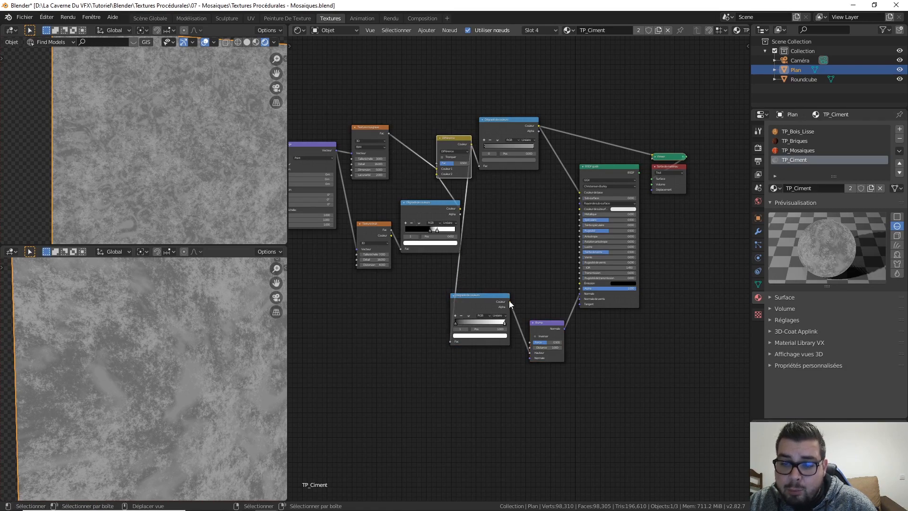
pyautogui.scroll(-4, 555, 278)
pyautogui.moveTo(659, 260); pyautogui.dragTo(583, 253, button='middle')
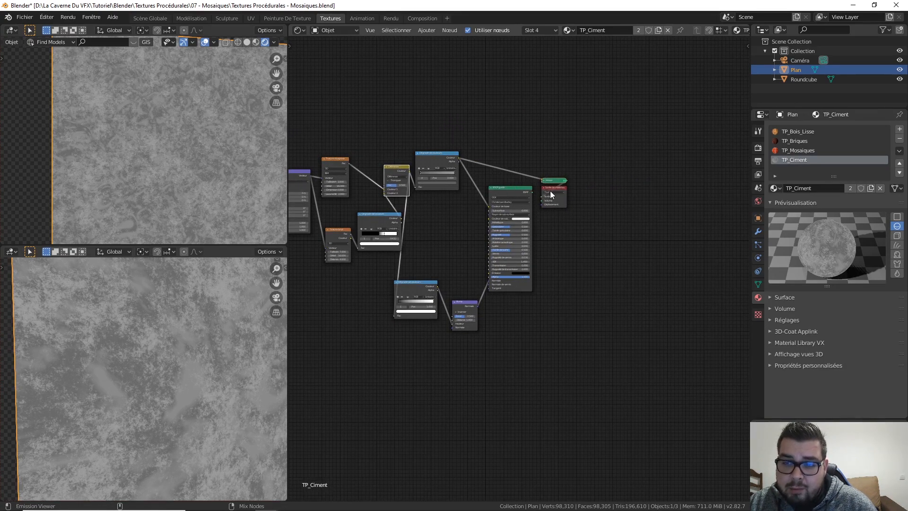
pyautogui.keyDown('ctrl'); pyautogui.keyDown('shift'); pyautogui.click(508, 190); pyautogui.keyUp('shift'); pyautogui.keyUp('ctrl')
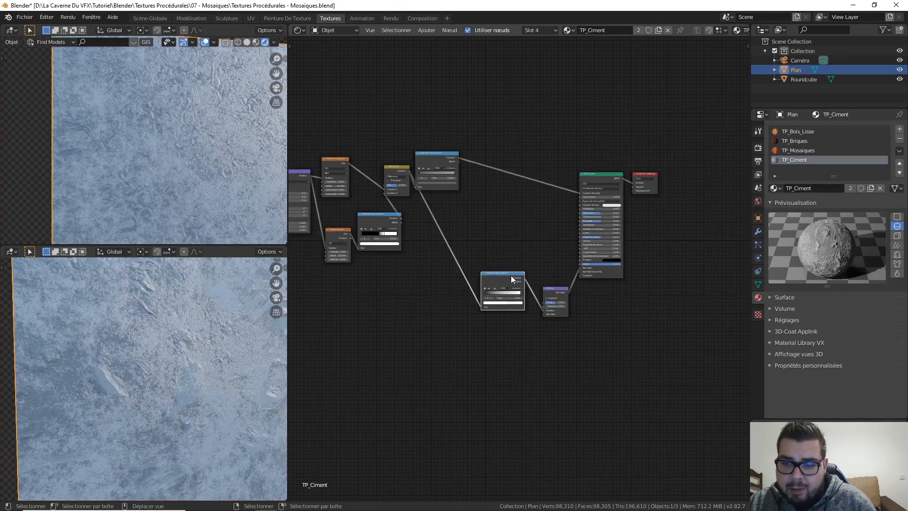
# - Spread out the bump ramp, colour ramp and Différence nodes to make room between the mix and the shader
pyautogui.moveTo(511, 276); pyautogui.dragTo(519, 281)
pyautogui.moveTo(390, 245); pyautogui.dragTo(454, 276, button='middle')
pyautogui.click(507, 188)
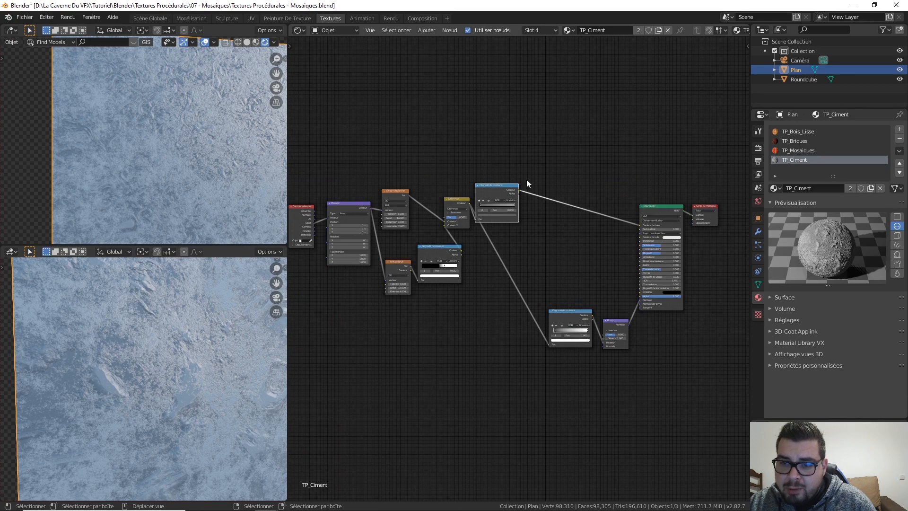
pyautogui.moveTo(508, 185); pyautogui.dragTo(592, 194)
pyautogui.scroll(3, 480, 215)
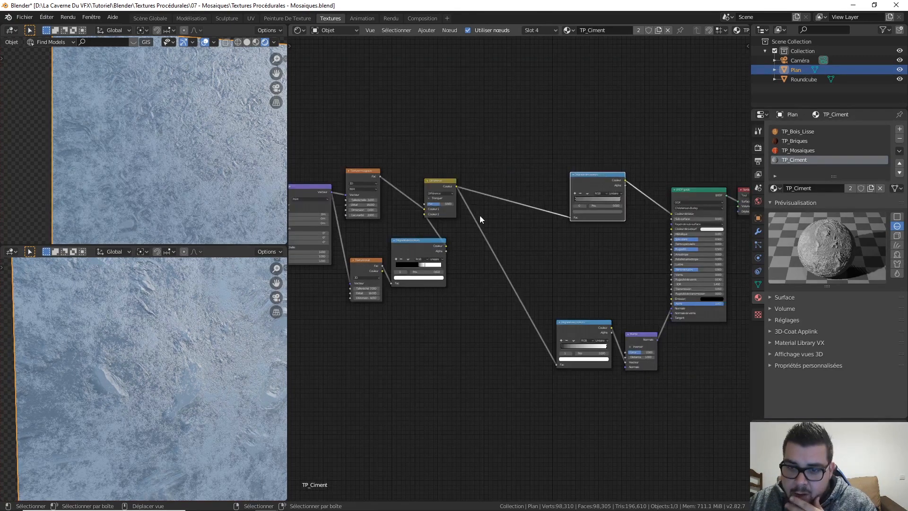
pyautogui.moveTo(418, 195); pyautogui.dragTo(479, 209, button='middle')
pyautogui.moveTo(477, 161); pyautogui.dragTo(493, 162)
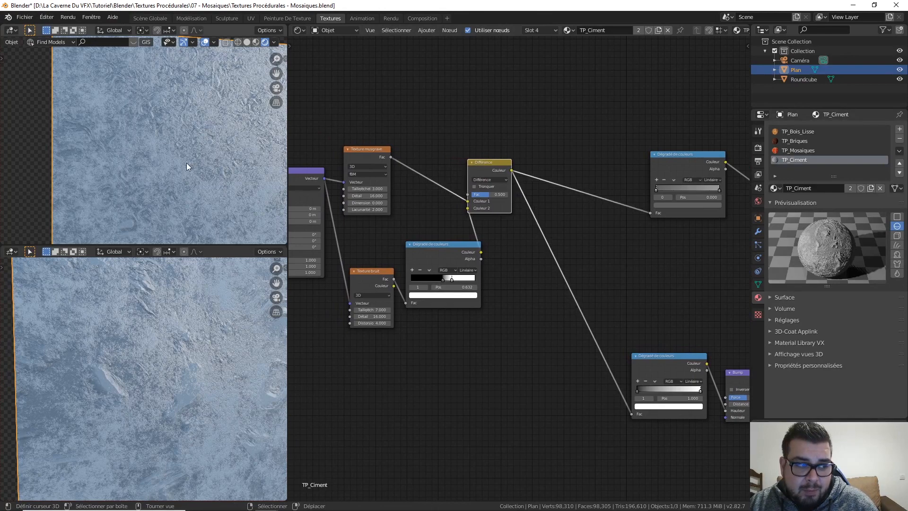
# - Inspect the plane's relief and try the noise ramp's black stop at 0.245, comparing the surface before and after
pyautogui.moveTo(200, 162)
pyautogui.mouseDown(button='middle')
pyautogui.moveTo(226, 172)
pyautogui.moveTo(173, 169)
pyautogui.moveTo(184, 160)
pyautogui.mouseUp(button='middle')
pyautogui.keyDown('shift'); pyautogui.moveTo(206, 107); pyautogui.dragTo(199, 124, button='middle'); pyautogui.keyUp('shift')
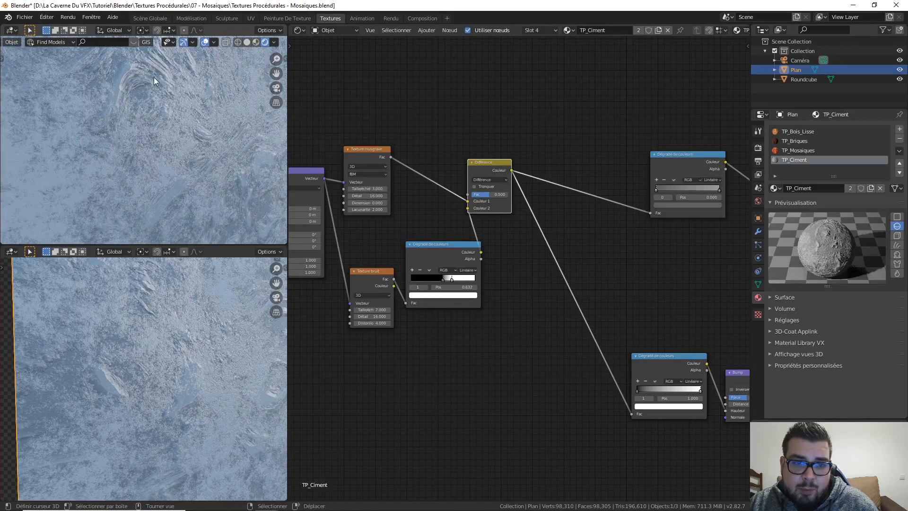
pyautogui.keyDown('shift'); pyautogui.moveTo(138, 114); pyautogui.dragTo(155, 113, button='middle'); pyautogui.keyUp('shift')
pyautogui.keyDown('shift'); pyautogui.moveTo(205, 82); pyautogui.dragTo(202, 90, button='middle'); pyautogui.keyUp('shift')
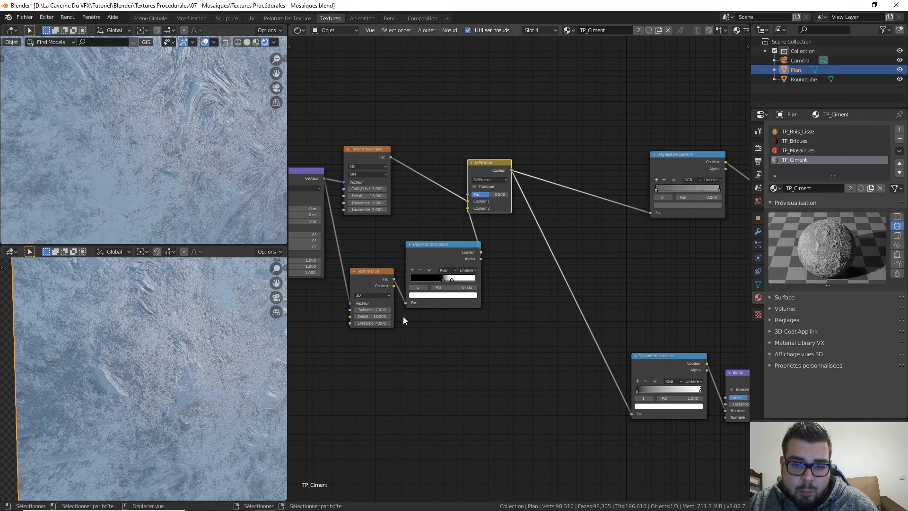
pyautogui.scroll(2, 422, 336)
pyautogui.moveTo(423, 283); pyautogui.dragTo(403, 283)
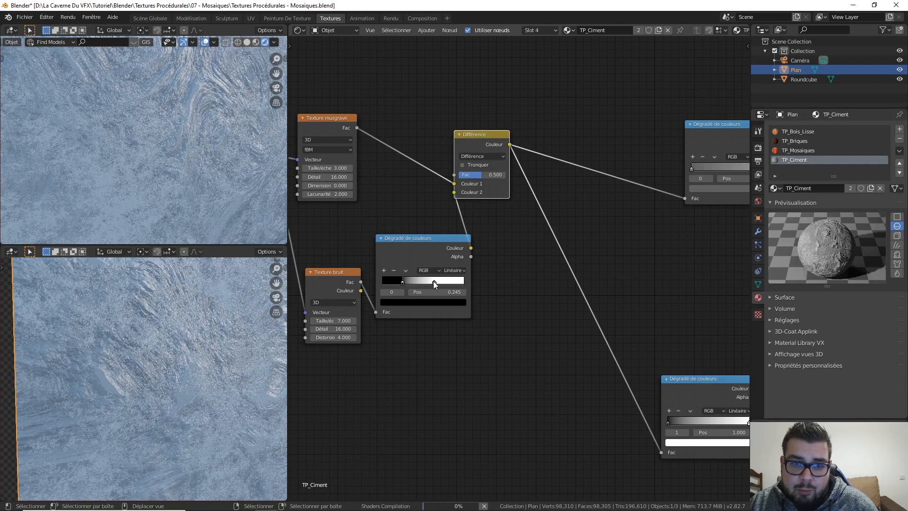
pyautogui.hotkey('ctrl', 'z')
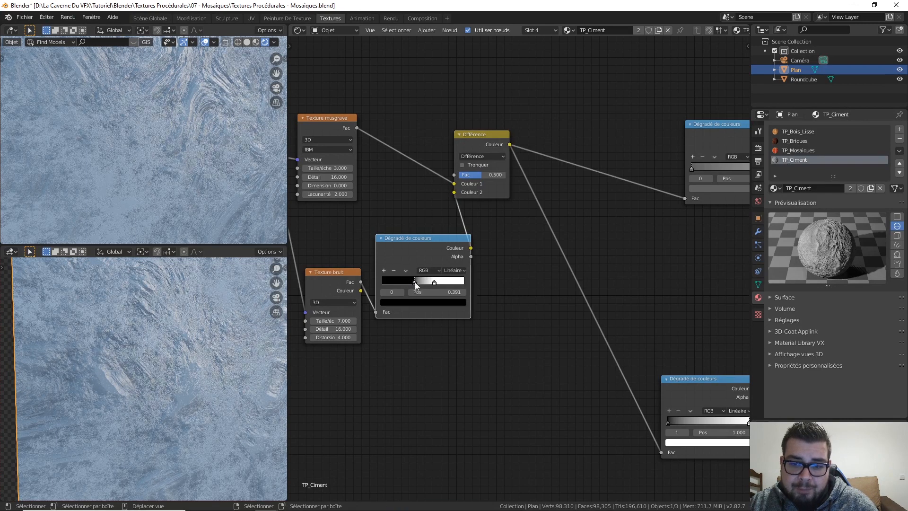
pyautogui.hotkey('ctrl', 'shift', 'z')
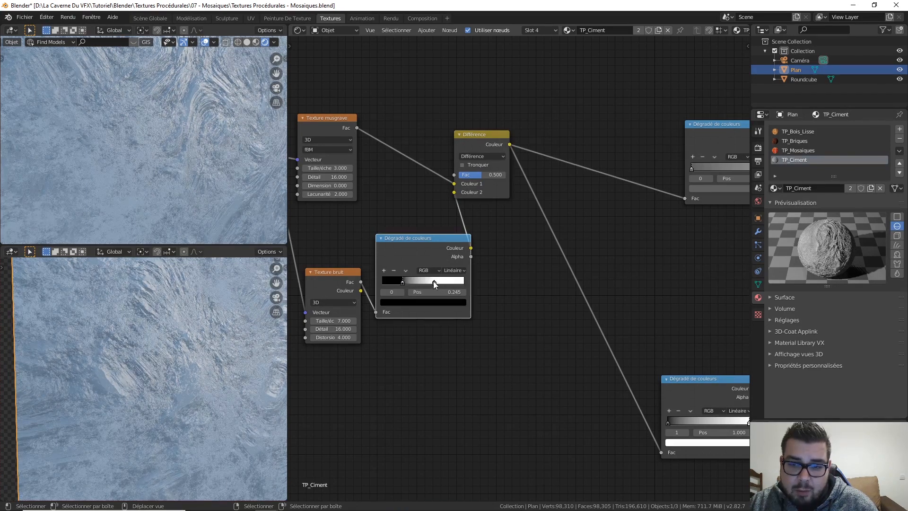
# - Bring the noise ramp's stops close together, with black at about 0.391 and white at about 0.468
pyautogui.moveTo(434, 282)
pyautogui.mouseDown()
pyautogui.moveTo(407, 285)
pyautogui.moveTo(417, 286)
pyautogui.mouseUp()
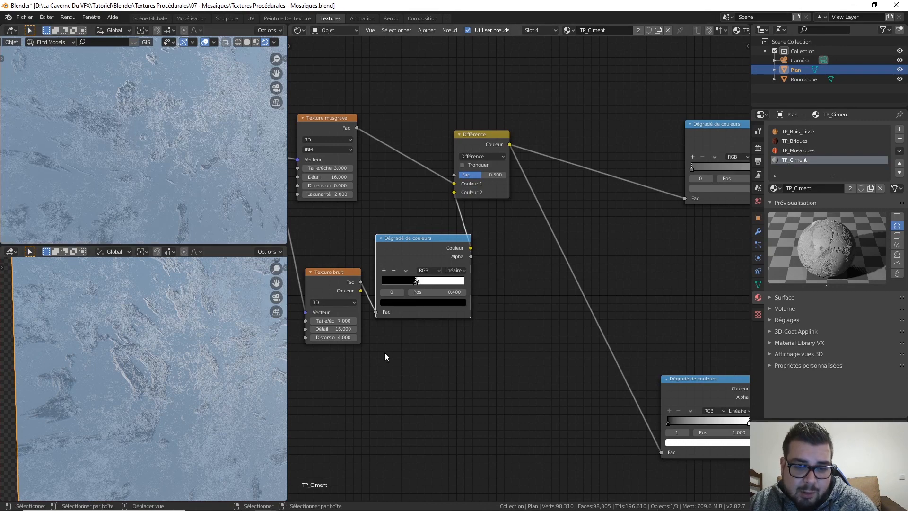
pyautogui.moveTo(417, 282)
pyautogui.mouseDown()
pyautogui.moveTo(450, 284)
pyautogui.moveTo(421, 283)
pyautogui.mouseUp()
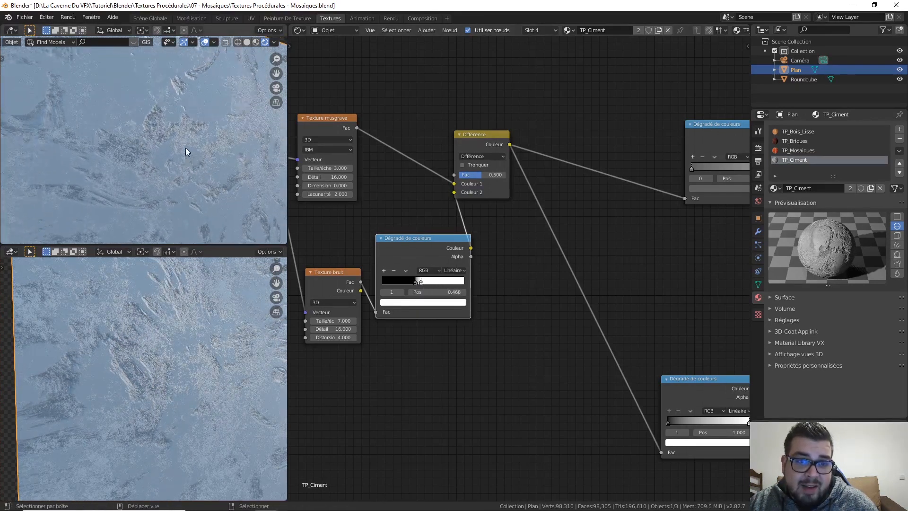
pyautogui.moveTo(215, 69); pyautogui.dragTo(209, 80, button='middle')
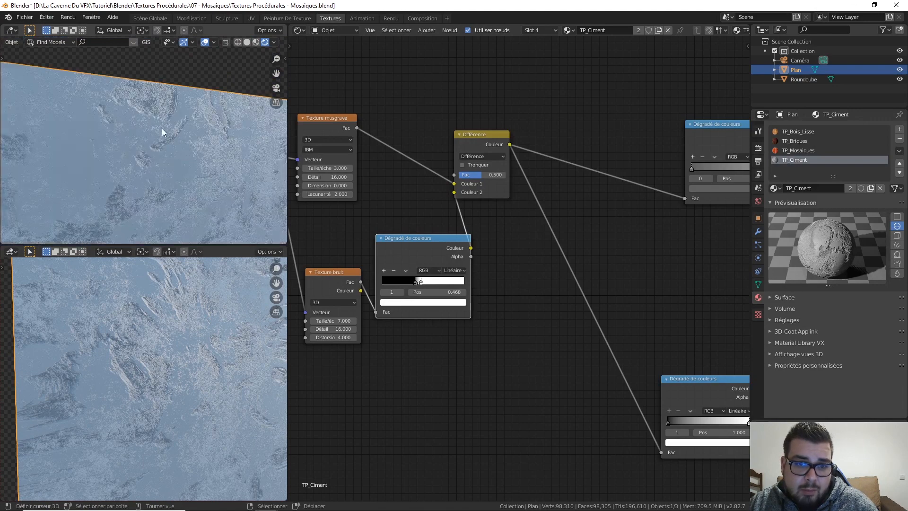
pyautogui.moveTo(162, 129); pyautogui.dragTo(166, 138, button='middle')
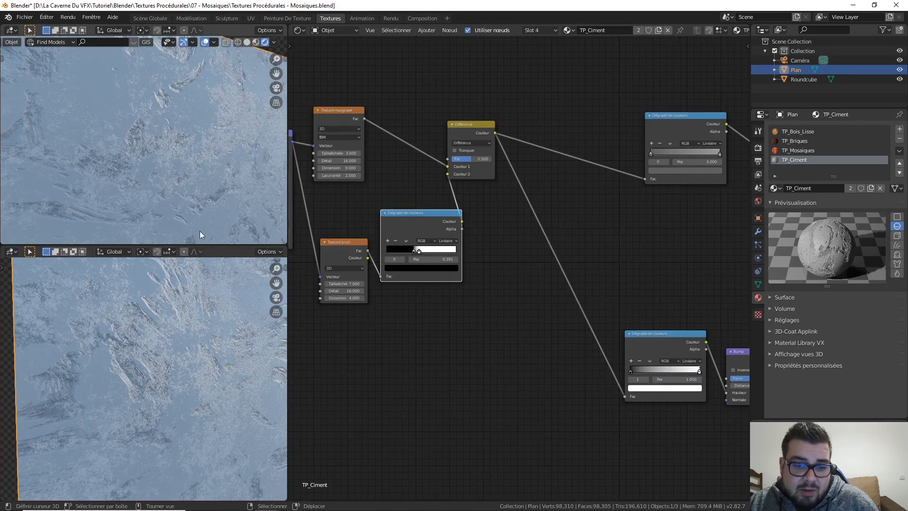
# - Add a Texture voronoï node in the empty area below the Texture bruit node
pyautogui.scroll(-2, 407, 363)
pyautogui.moveTo(407, 362); pyautogui.dragTo(498, 332, button='middle')
pyautogui.scroll(-3, 443, 328)
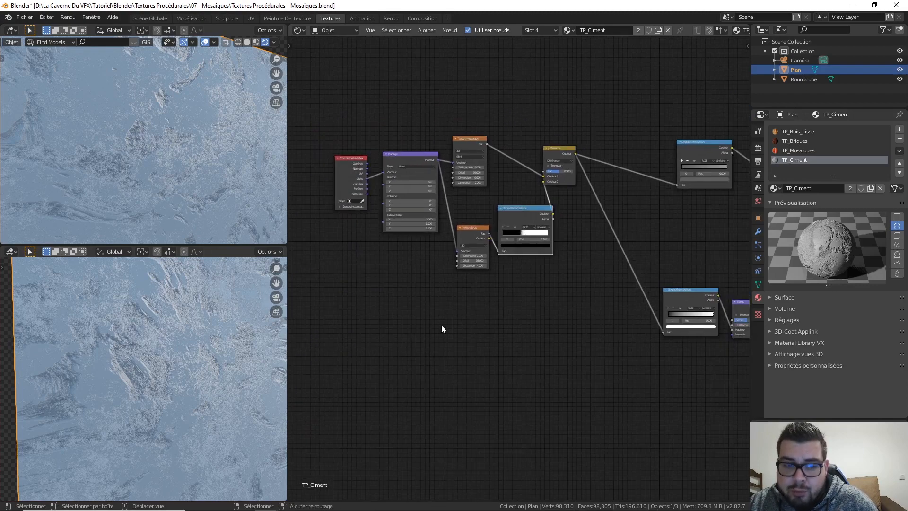
pyautogui.moveTo(441, 326); pyautogui.dragTo(463, 325, button='middle')
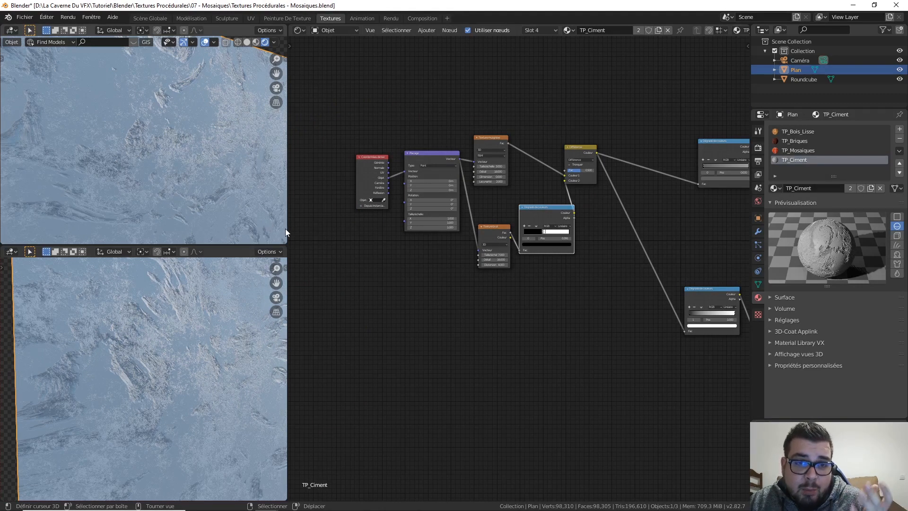
pyautogui.hotkey('shift', 'a')
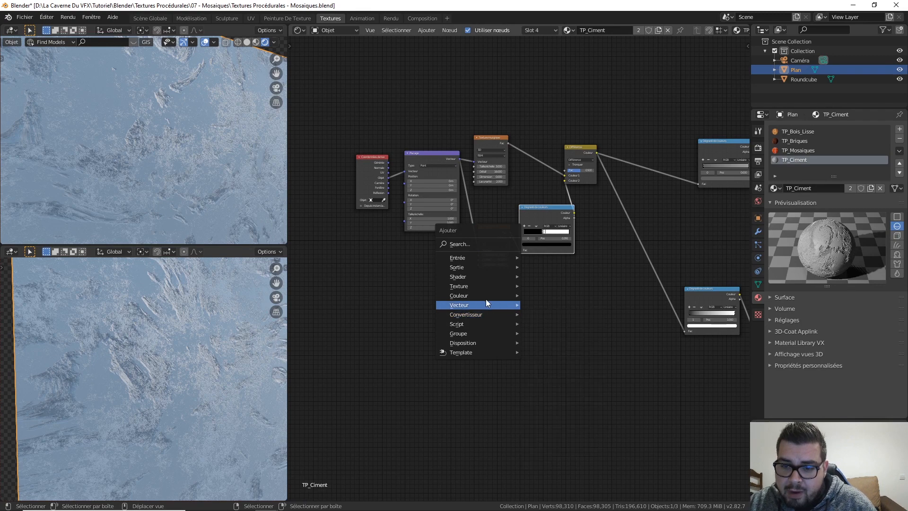
pyautogui.moveTo(477, 286)
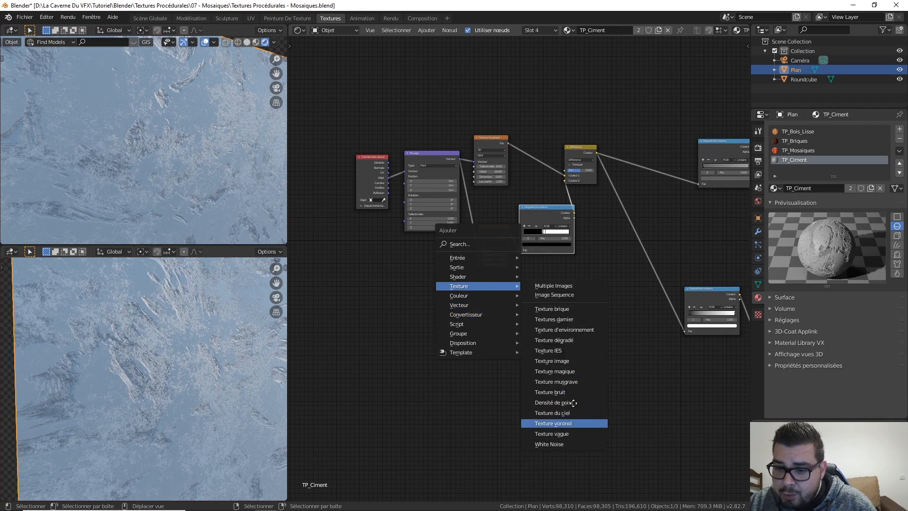
pyautogui.click(572, 424)
pyautogui.click(503, 297)
pyautogui.scroll(4, 544, 321)
pyautogui.moveTo(561, 318); pyautogui.dragTo(514, 284, button='middle')
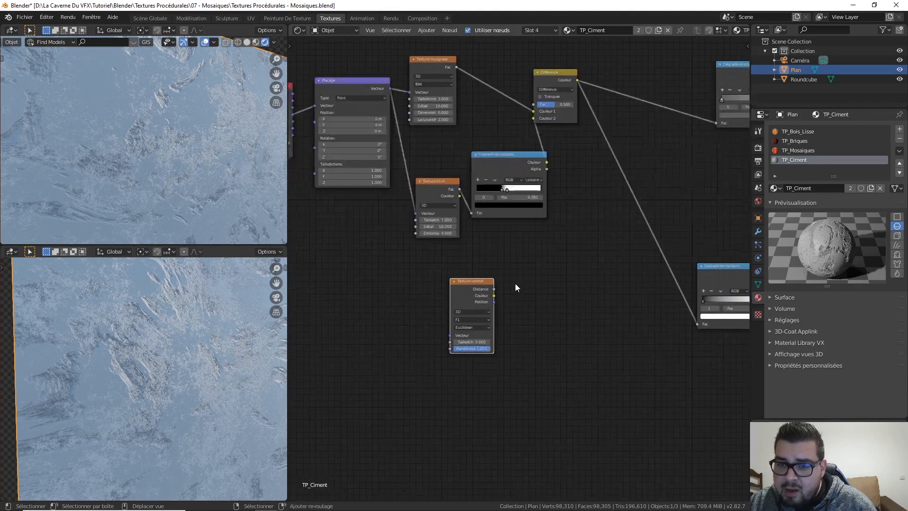
# - Give the voronoï node its own texture coordinates and Placage nodes, and feed the Objet coordinates into Placage's Vecteur
pyautogui.hotkey('ctrl', 't')
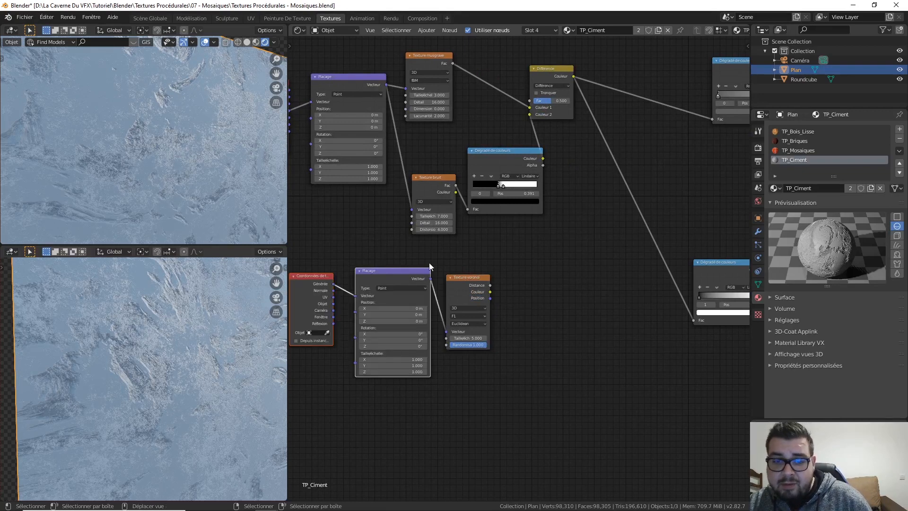
pyautogui.moveTo(383, 272); pyautogui.dragTo(433, 259, button='middle')
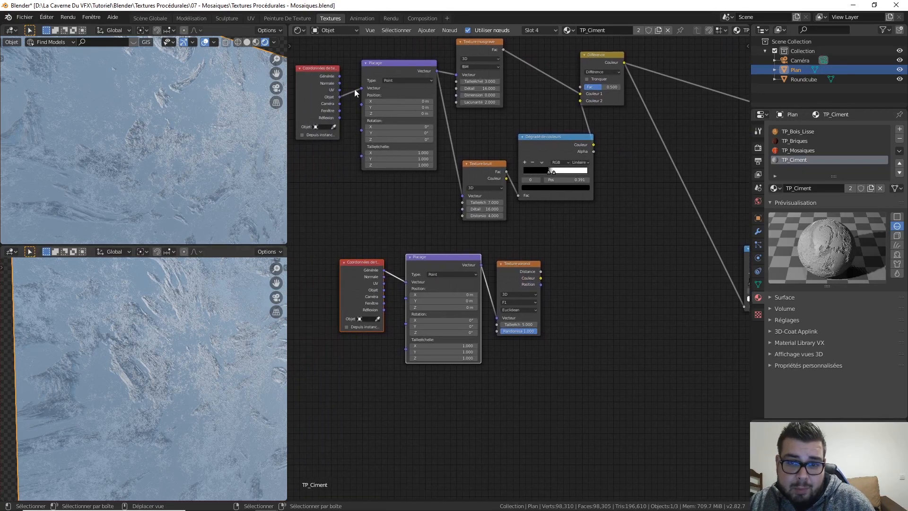
pyautogui.moveTo(397, 194); pyautogui.dragTo(393, 170, button='middle')
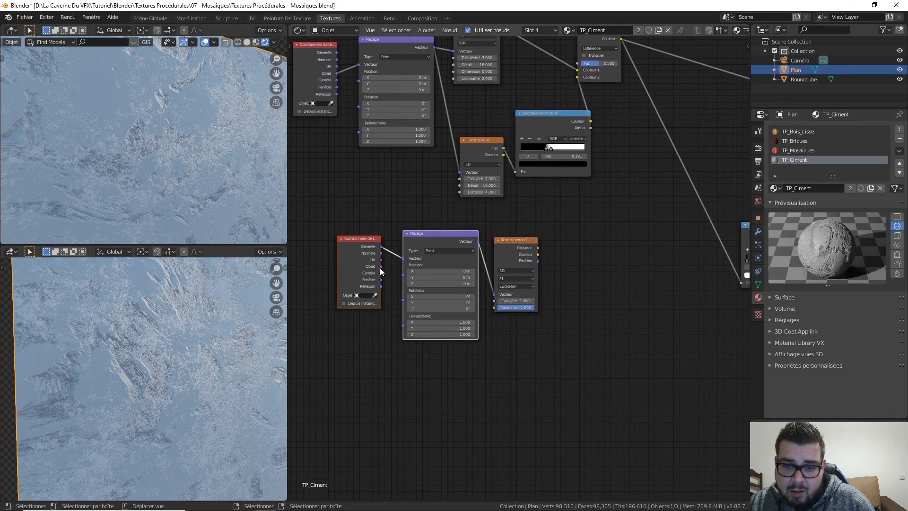
pyautogui.moveTo(381, 267); pyautogui.dragTo(411, 263)
# - Preview the voronoï node's Distance output and examine its pattern across the whole plane
pyautogui.moveTo(617, 298); pyautogui.dragTo(531, 273, button='middle')
pyautogui.scroll(4, 442, 245)
pyautogui.moveTo(445, 252); pyautogui.dragTo(460, 249, button='middle')
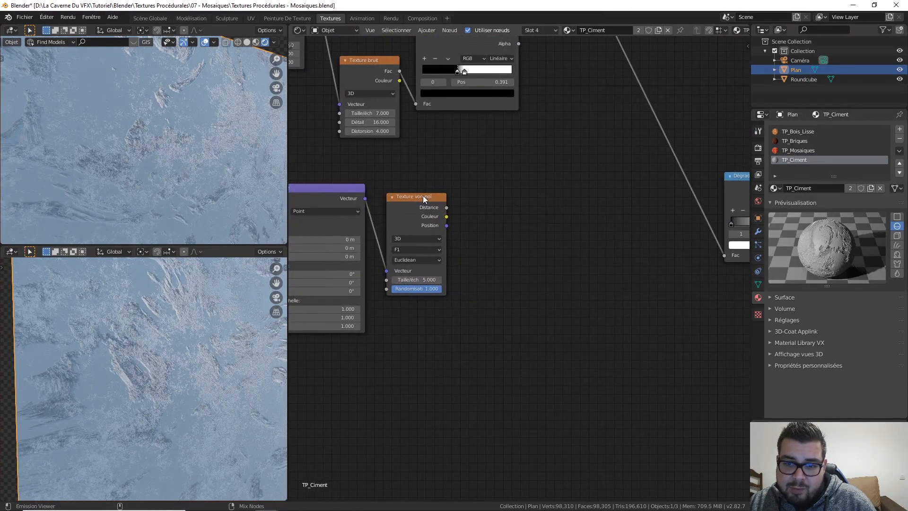
pyautogui.keyDown('ctrl'); pyautogui.keyDown('shift'); pyautogui.click(432, 203); pyautogui.keyUp('shift'); pyautogui.keyUp('ctrl')
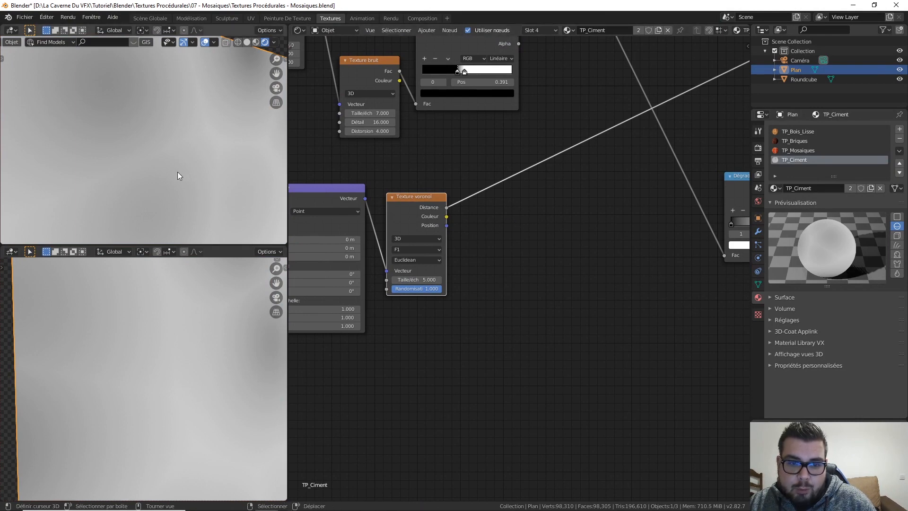
pyautogui.scroll(-7, 178, 173)
pyautogui.keyDown('shift'); pyautogui.moveTo(221, 202); pyautogui.dragTo(164, 129, button='middle'); pyautogui.keyUp('shift')
pyautogui.scroll(-8, 200, 304)
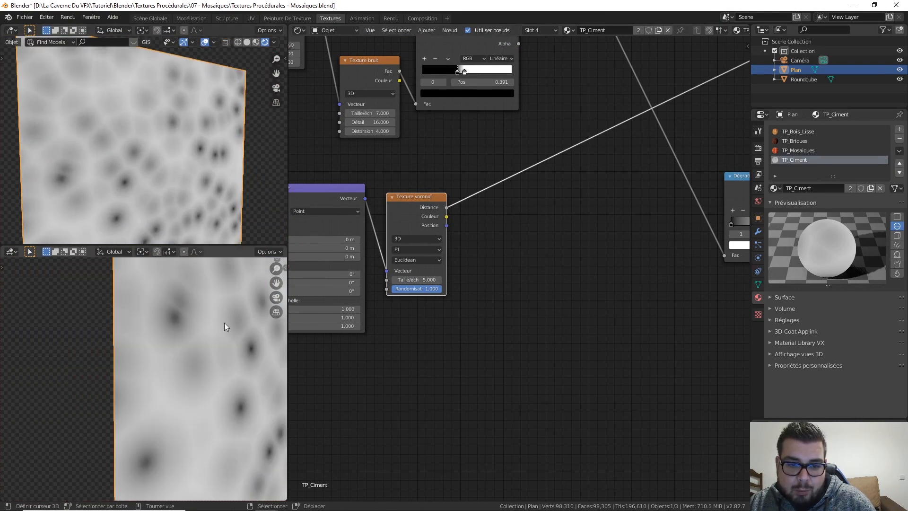
# - Set the voronoï node's Taille/échelle to 2
pyautogui.scroll(-2, 144, 293)
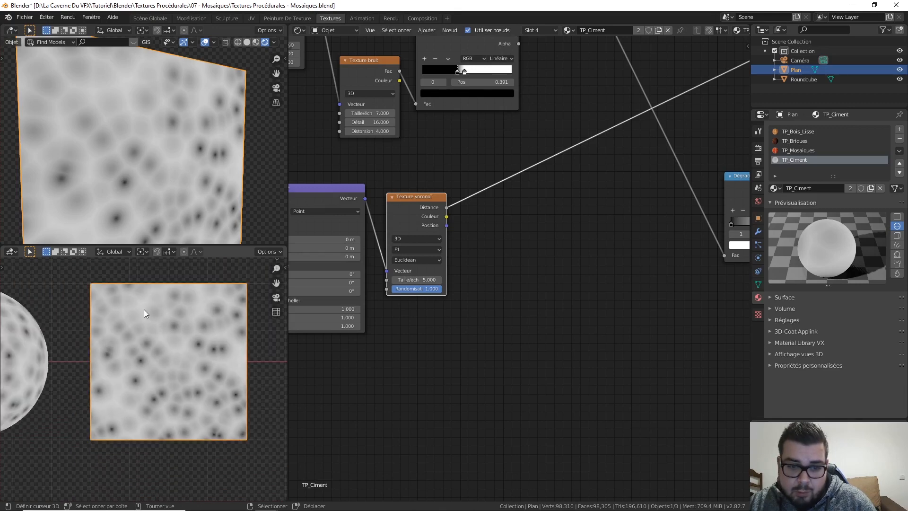
pyautogui.keyDown('shift'); pyautogui.moveTo(161, 324); pyautogui.dragTo(141, 354, button='middle'); pyautogui.keyUp('shift')
pyautogui.scroll(2, 128, 331)
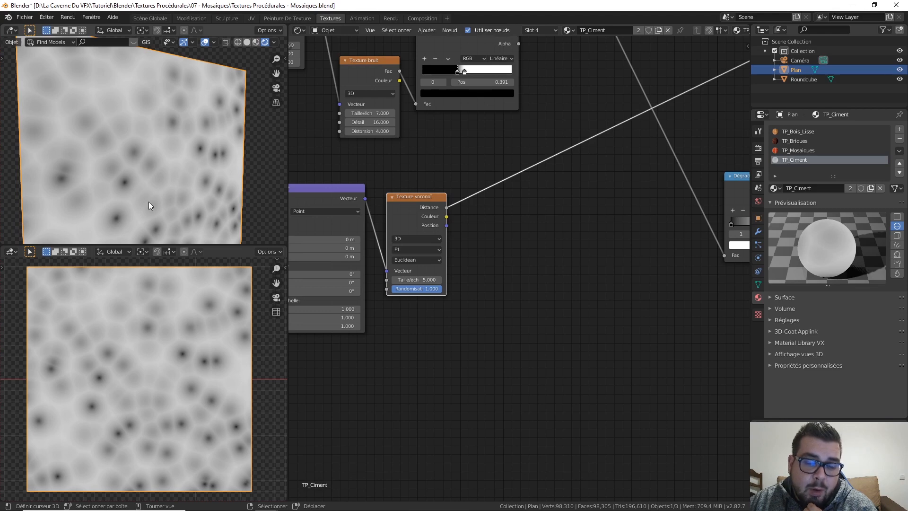
pyautogui.moveTo(490, 277); pyautogui.dragTo(515, 274, button='middle')
pyautogui.click(449, 277)
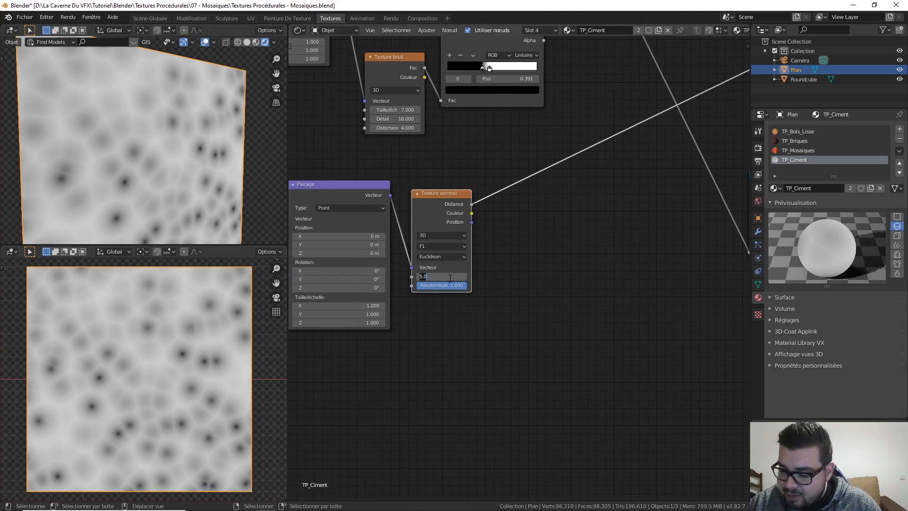
pyautogui.write('2')
pyautogui.press('Return')
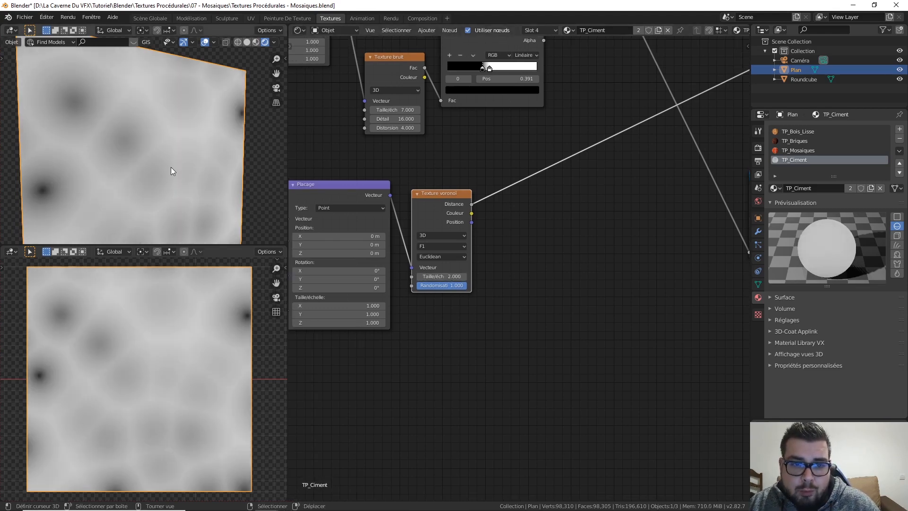
# - Switch the voronoï node's feature output from F1 to Distance To Edge
pyautogui.moveTo(481, 308); pyautogui.dragTo(507, 285, button='middle')
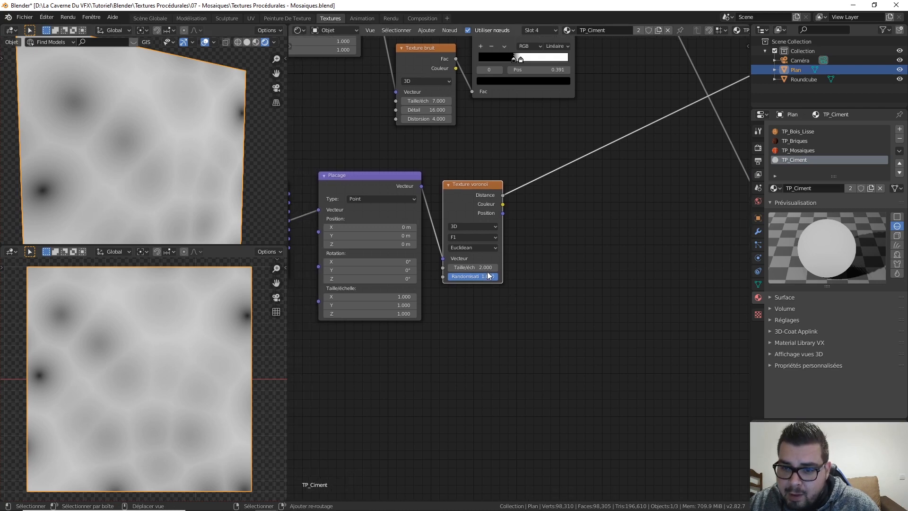
pyautogui.click(480, 237)
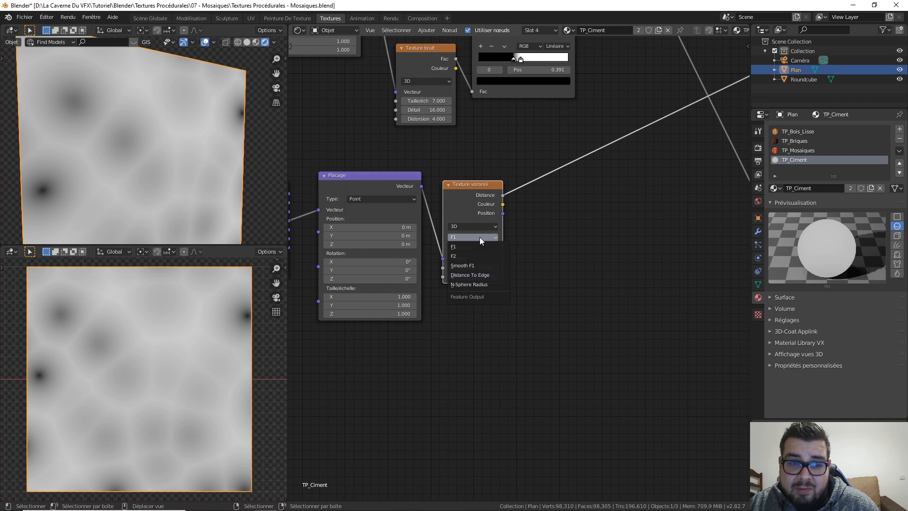
pyautogui.click(484, 277)
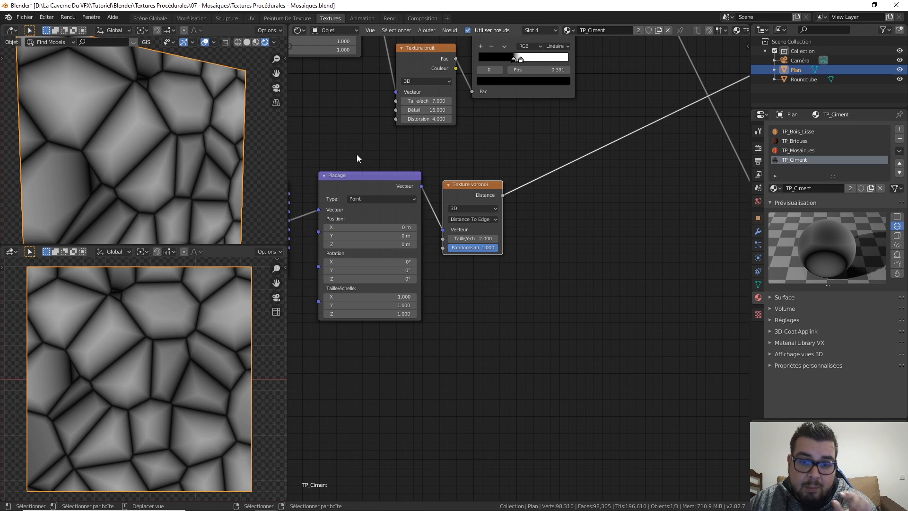
# - Move the voronoï branch's texture coordinates node further away from Placage and widen it, leaving room for another node between them
pyautogui.scroll(-3, 362, 148)
pyautogui.moveTo(369, 148); pyautogui.dragTo(418, 147, button='middle')
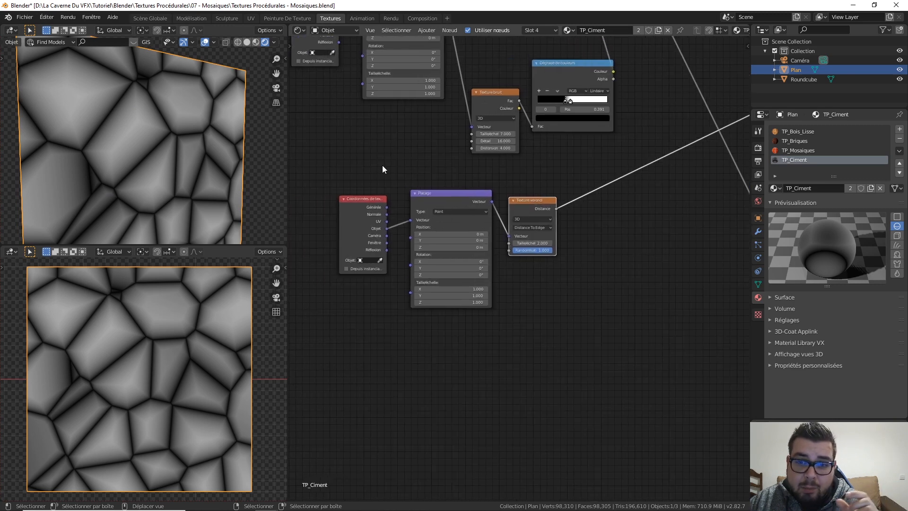
pyautogui.moveTo(371, 198); pyautogui.dragTo(349, 195)
pyautogui.moveTo(359, 184); pyautogui.dragTo(406, 183, button='middle')
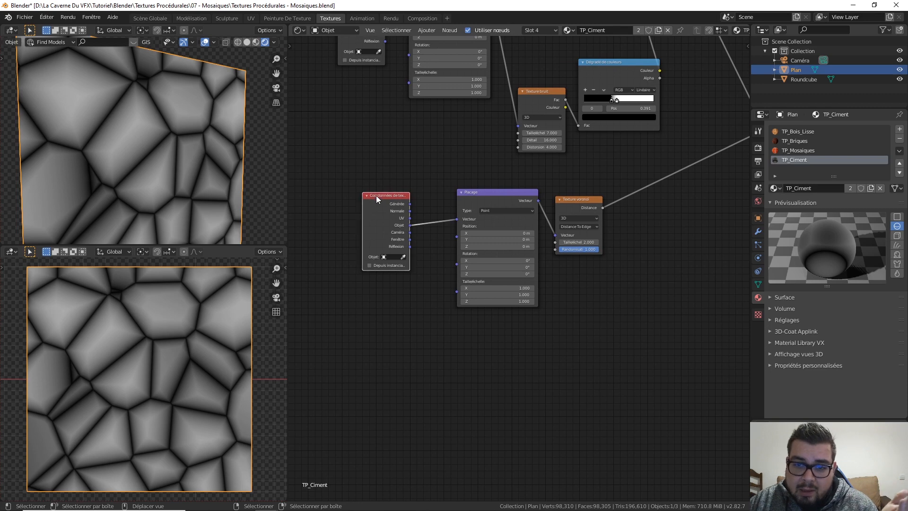
pyautogui.moveTo(362, 207); pyautogui.dragTo(341, 199)
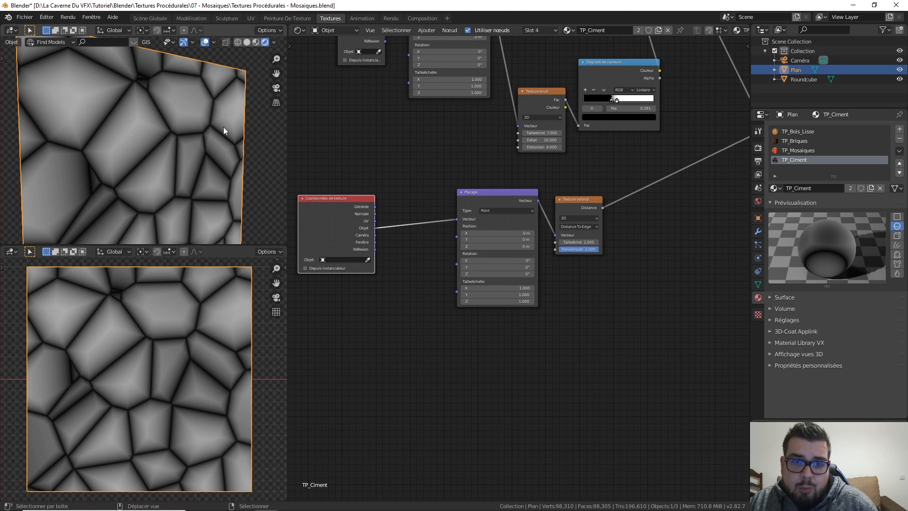
pyautogui.keyDown('shift'); pyautogui.moveTo(223, 126); pyautogui.dragTo(247, 124, button='middle'); pyautogui.keyUp('shift')
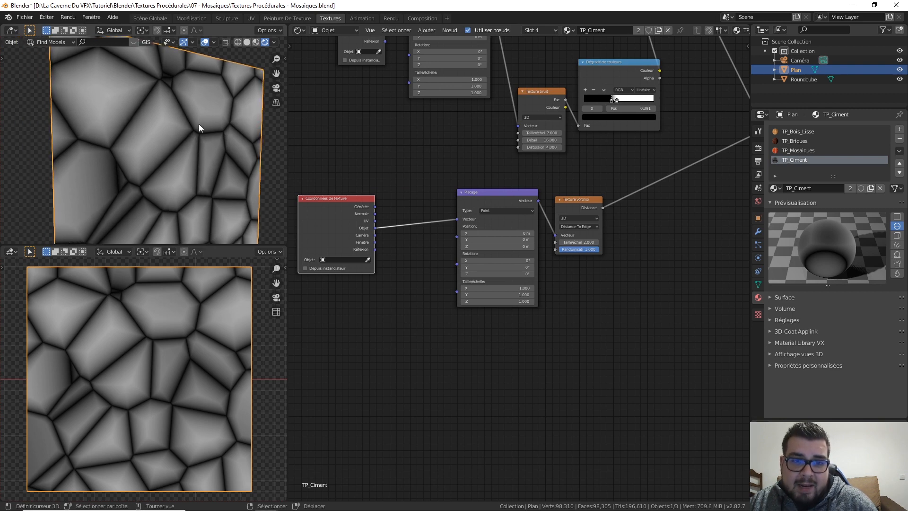
# - Insert a Texture bruit node on the link between the voronoï branch's texture coordinates and Placage nodes, placed slightly above them
pyautogui.hotkey('shift', 'a')
pyautogui.moveTo(339, 151)
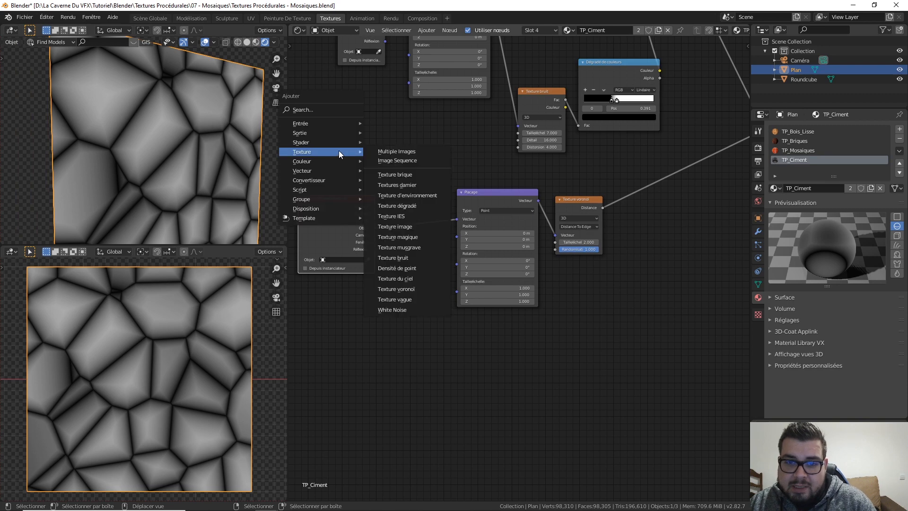
pyautogui.click(411, 258)
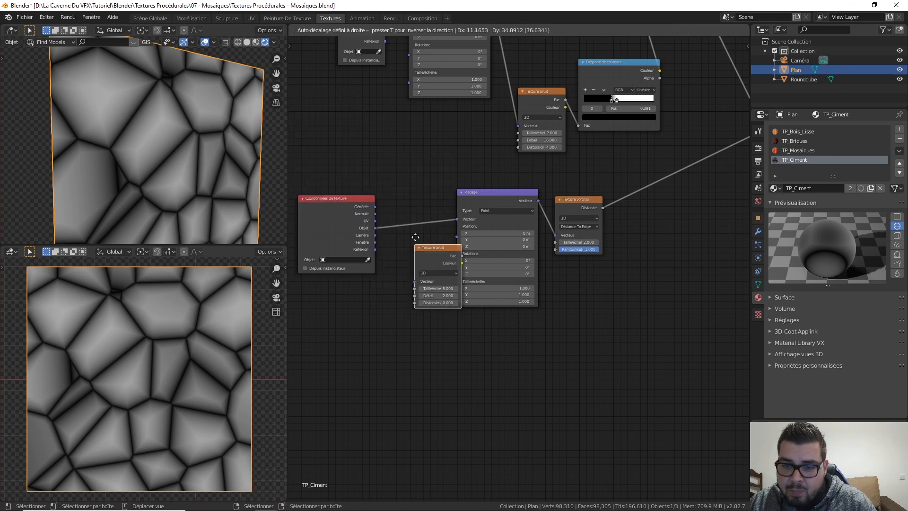
pyautogui.click(403, 184)
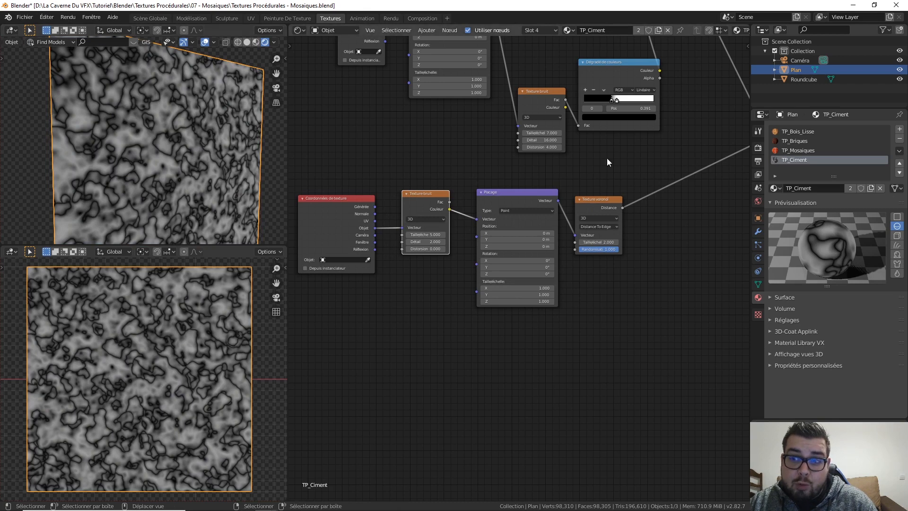
pyautogui.moveTo(444, 293); pyautogui.dragTo(475, 266, button='middle')
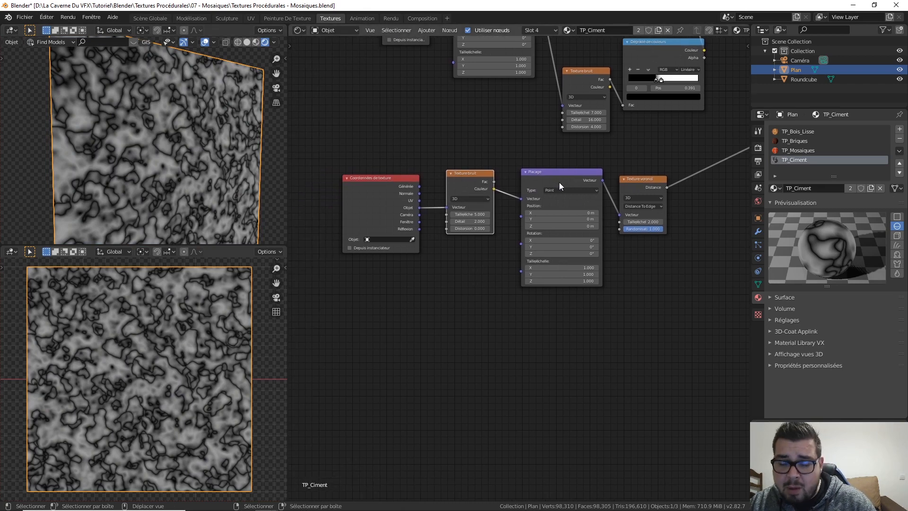
pyautogui.moveTo(421, 250); pyautogui.dragTo(444, 250, button='middle')
pyautogui.moveTo(496, 177); pyautogui.dragTo(492, 150)
pyautogui.scroll(2, 490, 235)
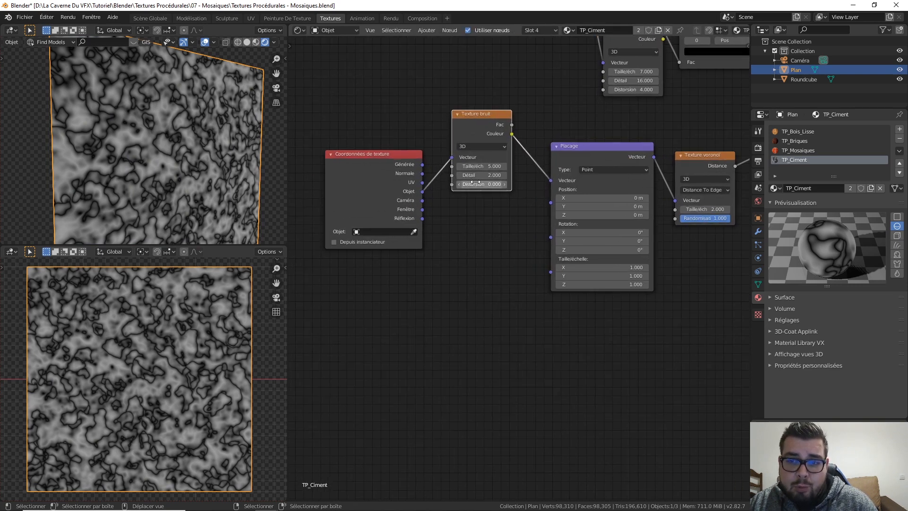
# - Set the inserted Texture bruit node's Détail to 16 and its Taille/échelle to 2
pyautogui.scroll(2, 185, 163)
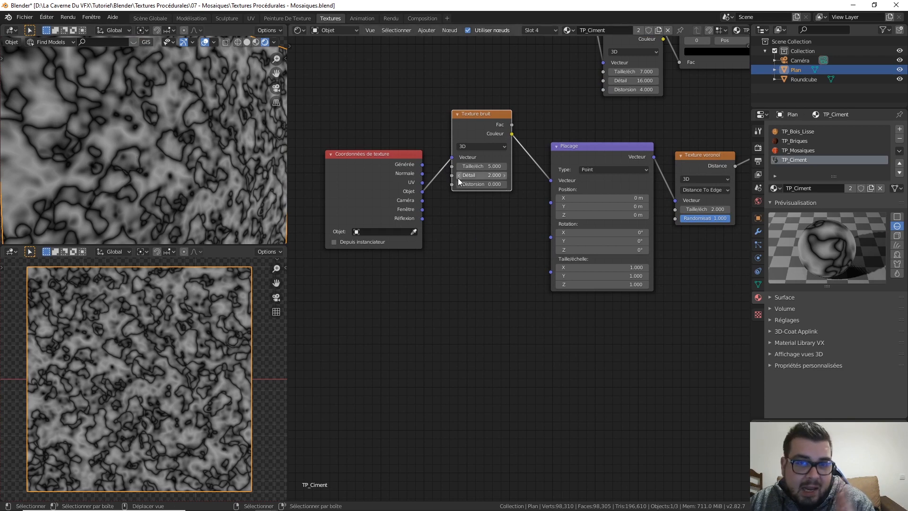
pyautogui.doubleClick(481, 176)
pyautogui.write('15')
pyautogui.press('Return')
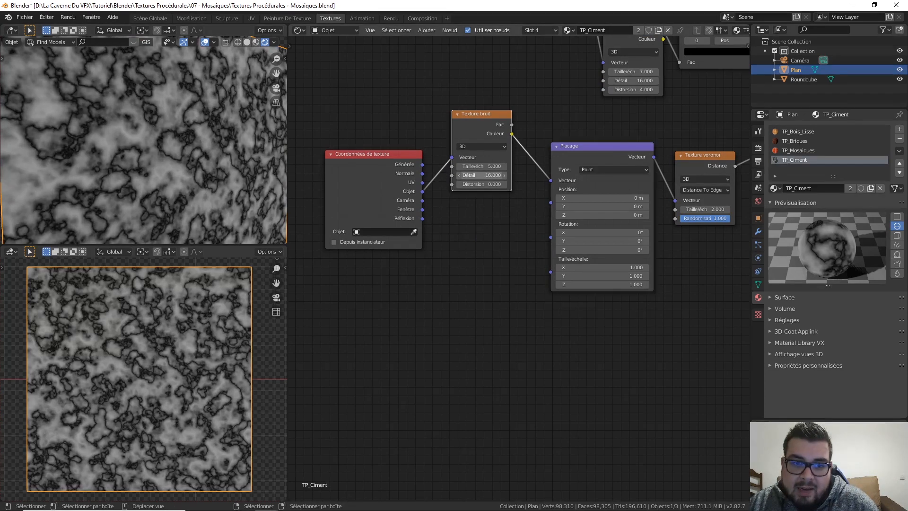
pyautogui.click(505, 175)
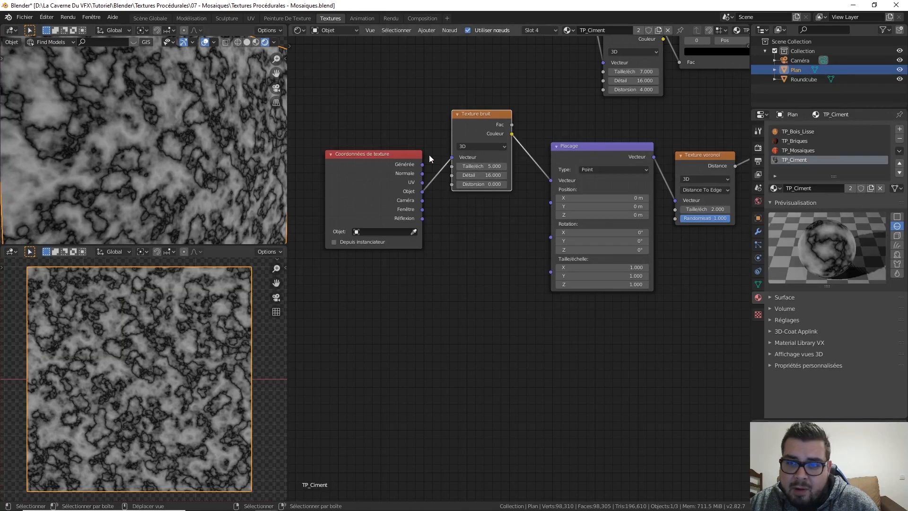
pyautogui.doubleClick(499, 166)
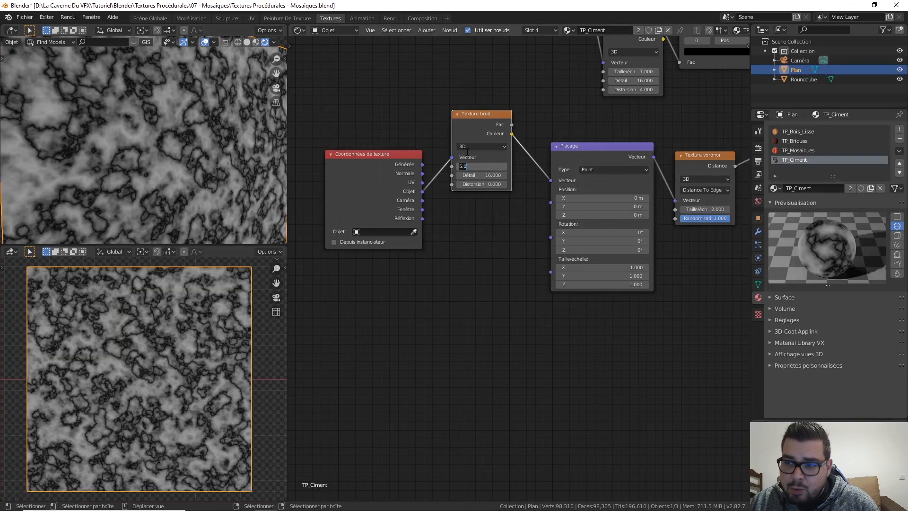
pyautogui.write('2')
pyautogui.press('Return')
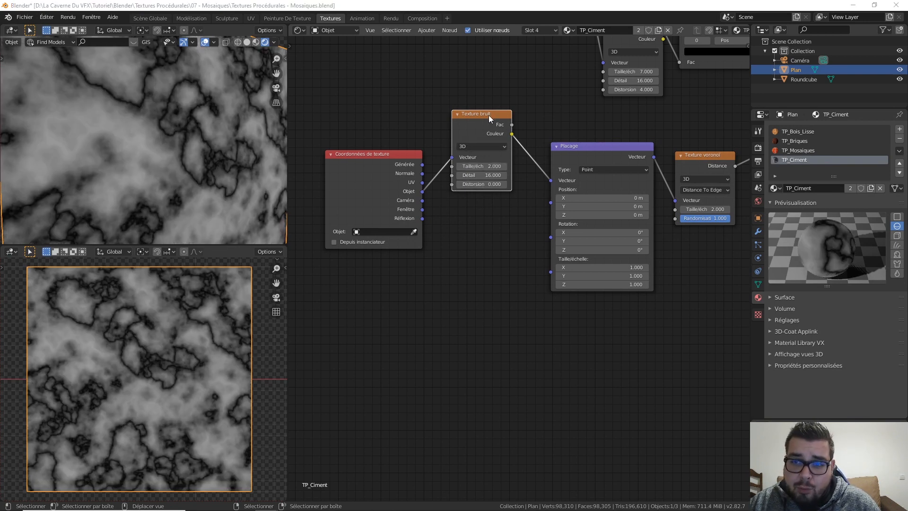
# - Raise the inserted Texture bruit node and spread the texture coordinates and Placage nodes further apart around it
pyautogui.moveTo(489, 116); pyautogui.dragTo(491, 95)
pyautogui.moveTo(442, 196); pyautogui.dragTo(467, 199, button='middle')
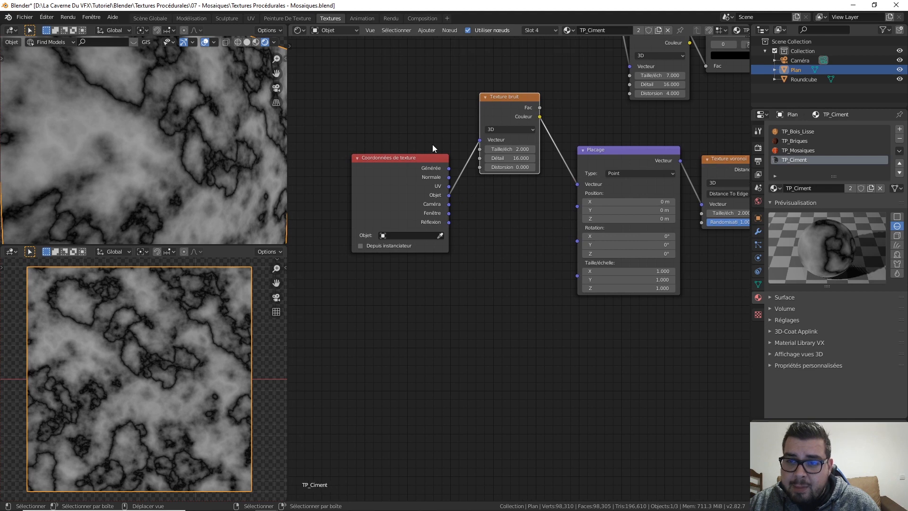
pyautogui.moveTo(433, 158); pyautogui.dragTo(384, 162)
pyautogui.moveTo(602, 149)
pyautogui.mouseDown()
pyautogui.moveTo(622, 148)
pyautogui.moveTo(615, 145)
pyautogui.mouseUp()
pyautogui.moveTo(660, 258); pyautogui.dragTo(596, 256, button='middle')
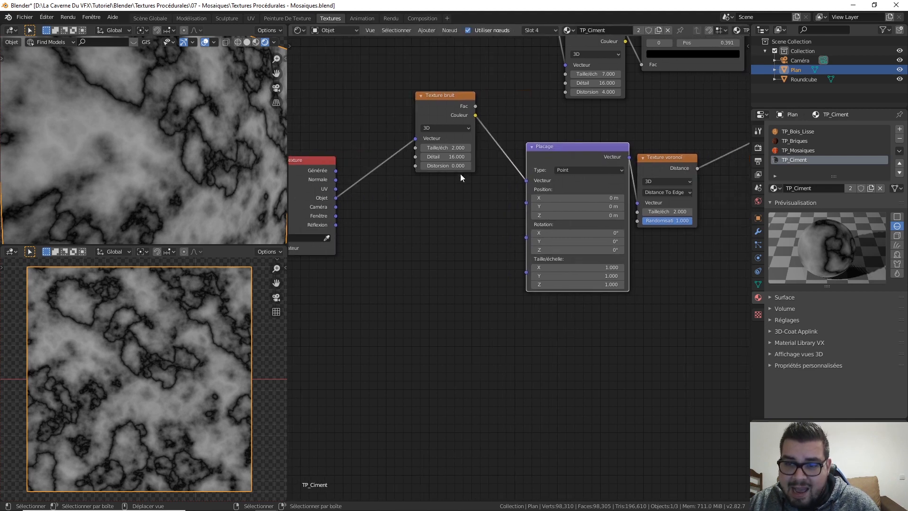
# - Insert a Mélanger colour node on the link between the Texture bruit node's Couleur output and Placage
pyautogui.scroll(-2, 427, 201)
pyautogui.hotkey('shift', 'a')
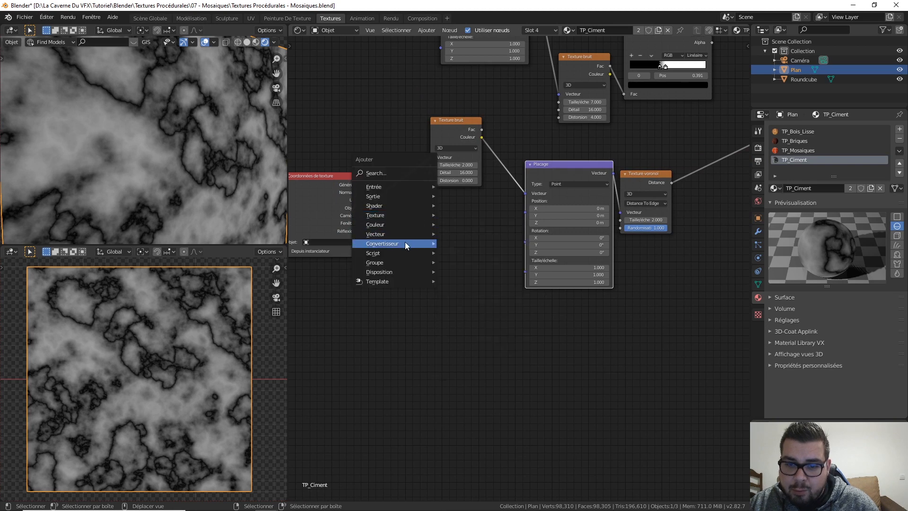
pyautogui.moveTo(404, 225)
pyautogui.click(487, 275)
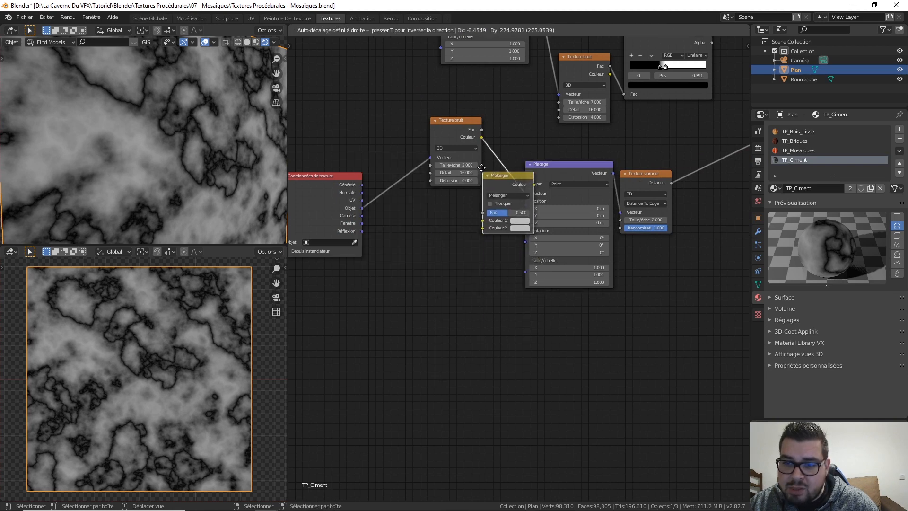
pyautogui.click(539, 318)
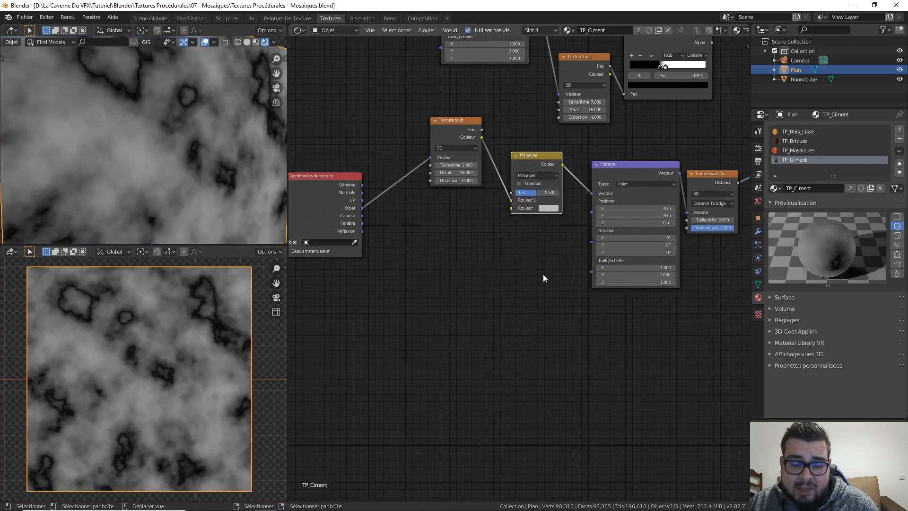
# - Connect the Objet output of the texture coordinates to the Mélanger node's Couleur 2 input
pyautogui.moveTo(511, 253); pyautogui.dragTo(476, 256, button='middle')
pyautogui.moveTo(327, 211); pyautogui.dragTo(476, 212)
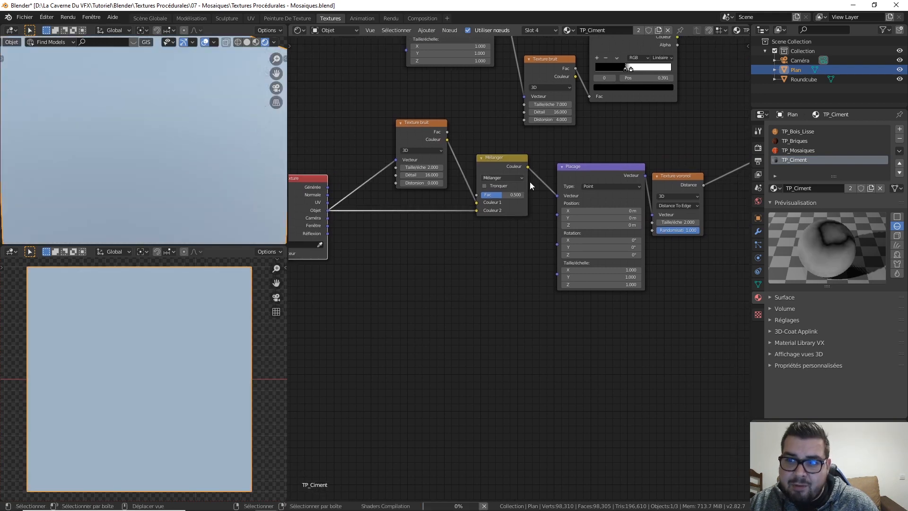
pyautogui.moveTo(468, 264); pyautogui.dragTo(468, 270, button='middle')
pyautogui.scroll(2, 467, 270)
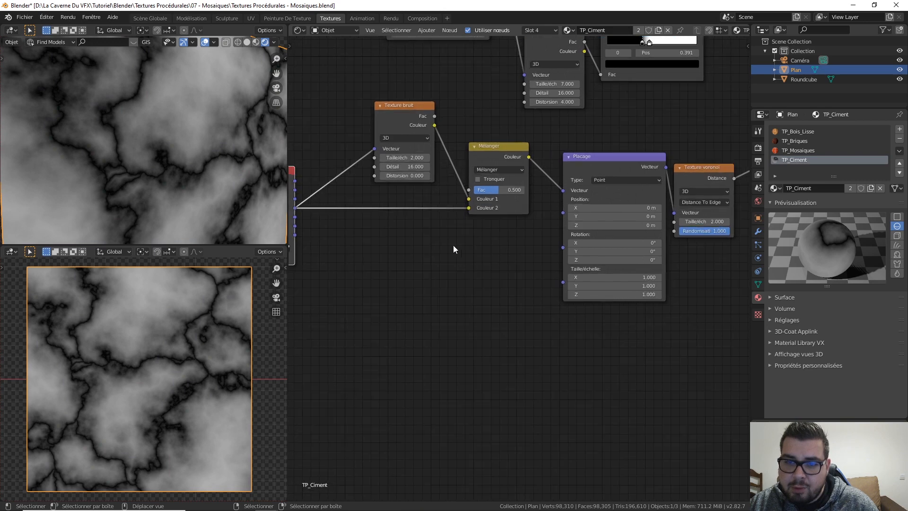
pyautogui.moveTo(324, 220); pyautogui.dragTo(380, 231, button='middle')
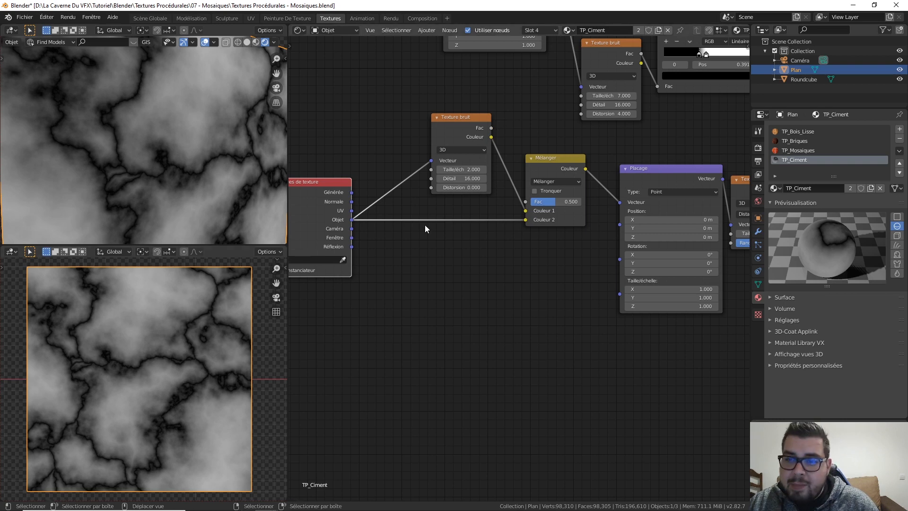
pyautogui.moveTo(263, 184); pyautogui.dragTo(194, 163, button='middle')
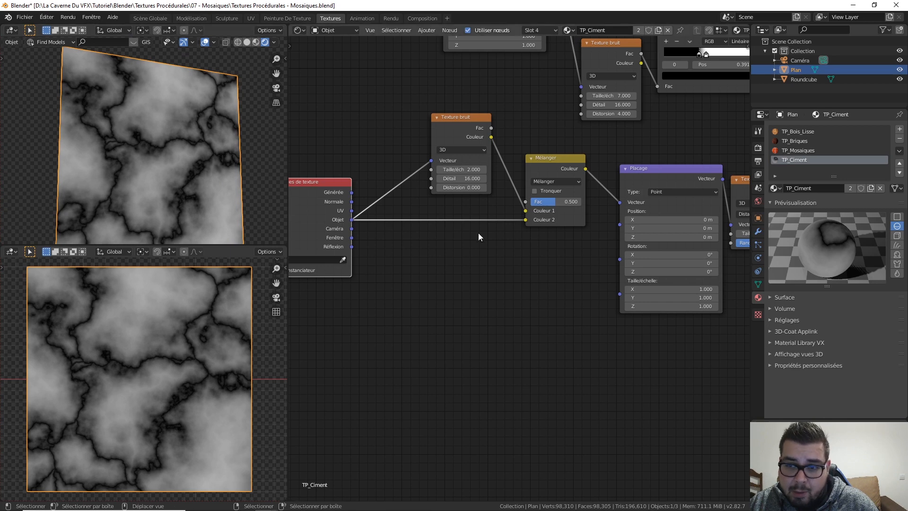
# - Set the Mélanger node's Fac to 0.95 and look closely at the voronoï cell edges on the plane
pyautogui.moveTo(478, 233); pyautogui.dragTo(410, 256, button='middle')
pyautogui.moveTo(478, 231); pyautogui.dragTo(456, 226)
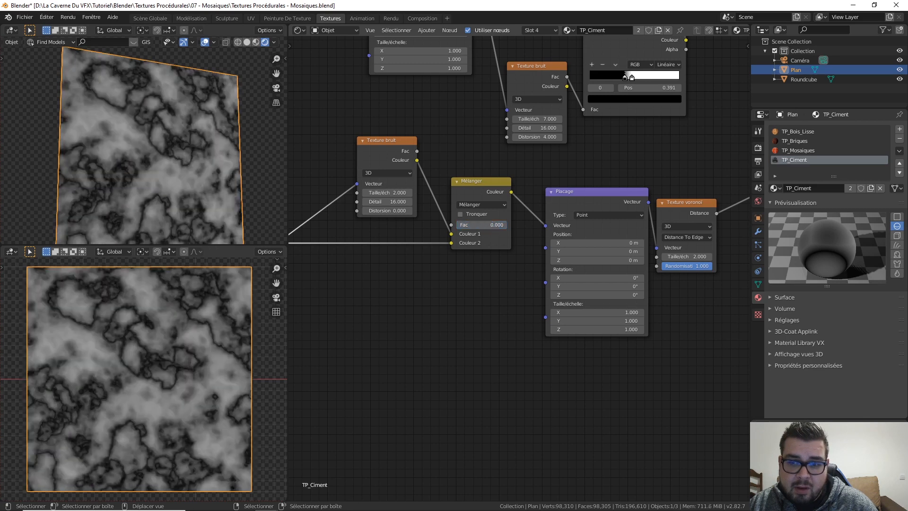
pyautogui.click(472, 226)
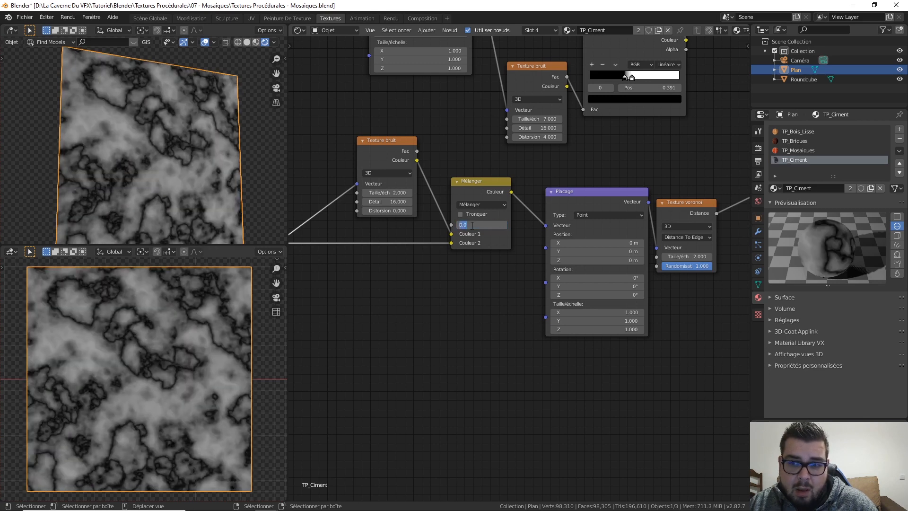
pyautogui.write('0.95')
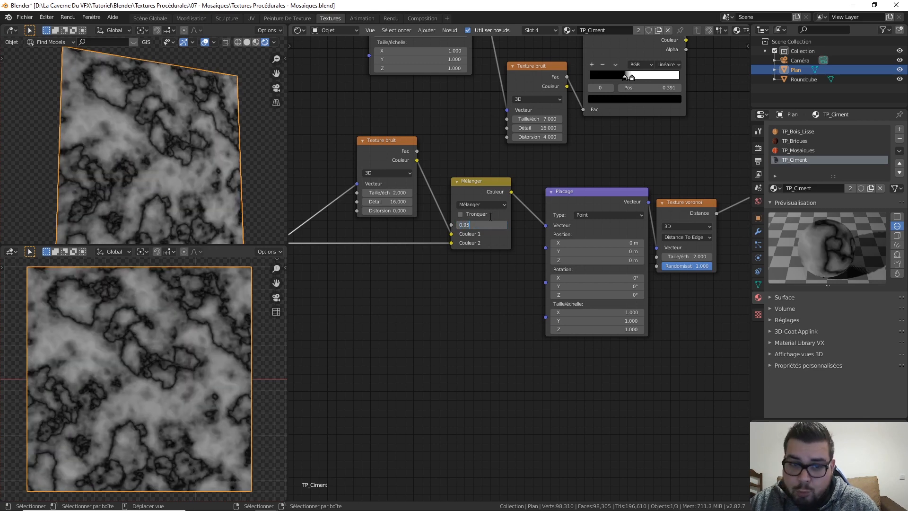
pyautogui.press('Return')
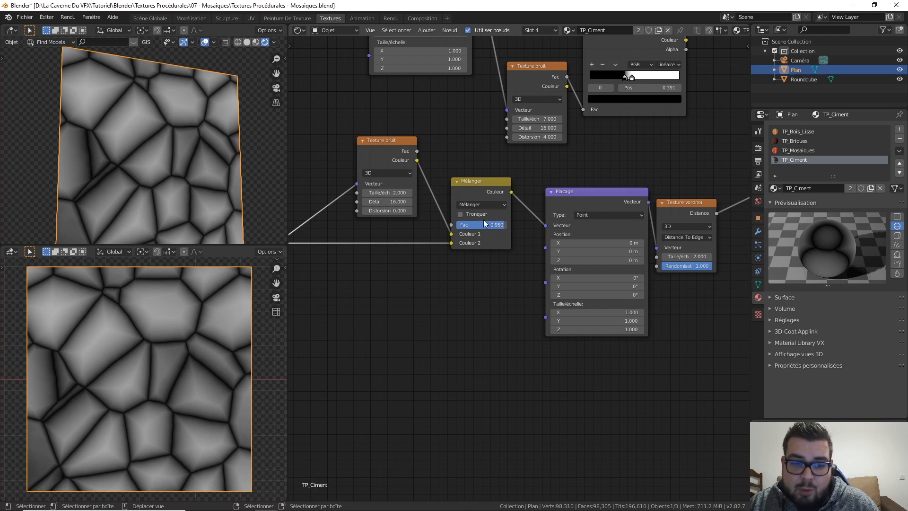
pyautogui.scroll(5, 164, 157)
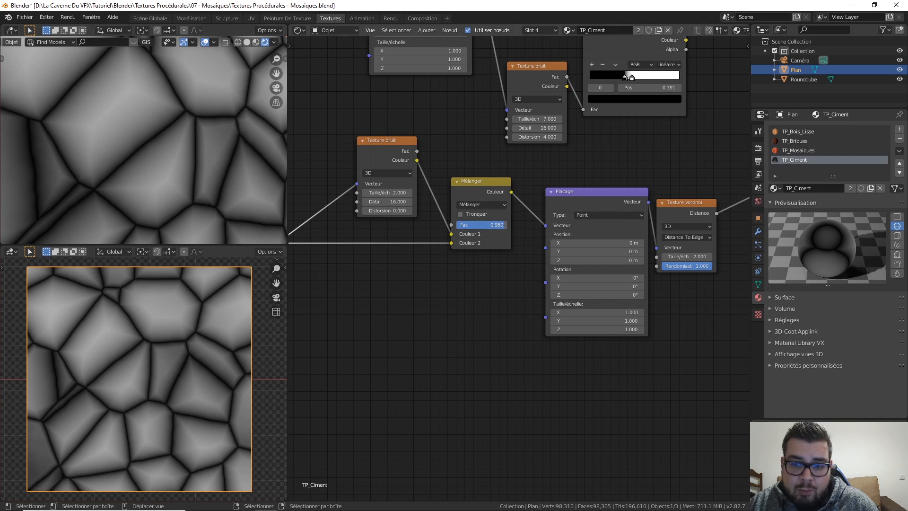
# - Set the Mélanger node's Fac to 0.7 and check the distorted voronoï pattern on the plane
pyautogui.moveTo(492, 225); pyautogui.dragTo(482, 225)
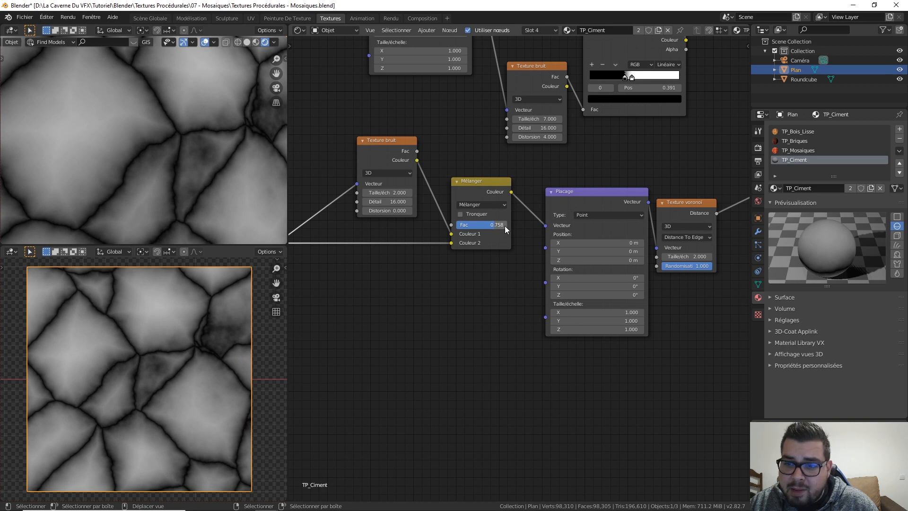
pyautogui.doubleClick(483, 224)
pyautogui.write('0.7')
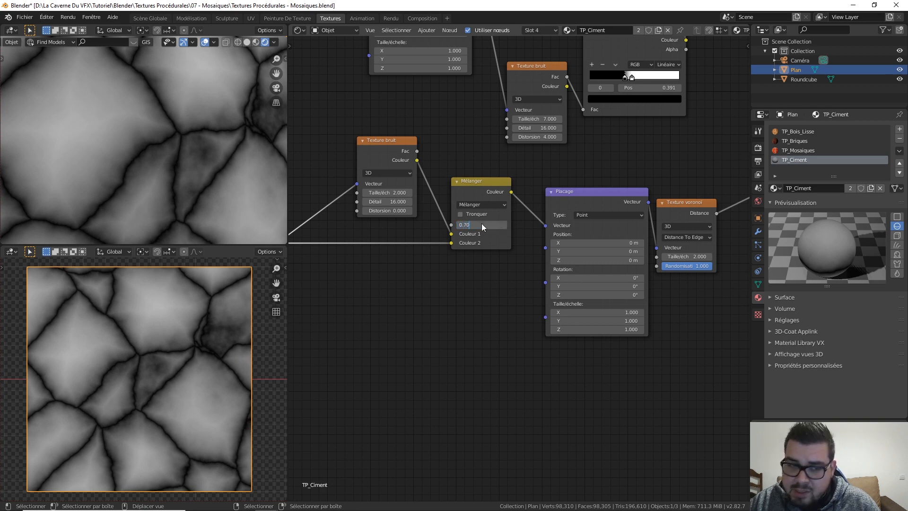
pyautogui.press('Return')
pyautogui.scroll(-3, 225, 176)
pyautogui.moveTo(224, 175); pyautogui.dragTo(196, 129, button='middle')
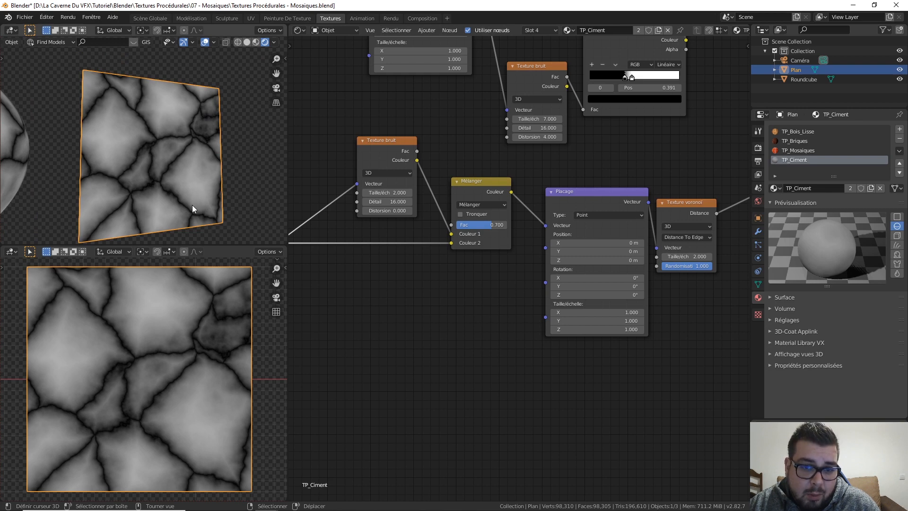
# - Insert a Dégradé de couleurs node on the Texture voronoï node's Distance output link, nudging the bump's ramp aside
pyautogui.moveTo(504, 314); pyautogui.dragTo(402, 303, button='middle')
pyautogui.scroll(-3, 402, 303)
pyautogui.moveTo(508, 338); pyautogui.dragTo(424, 335, button='middle')
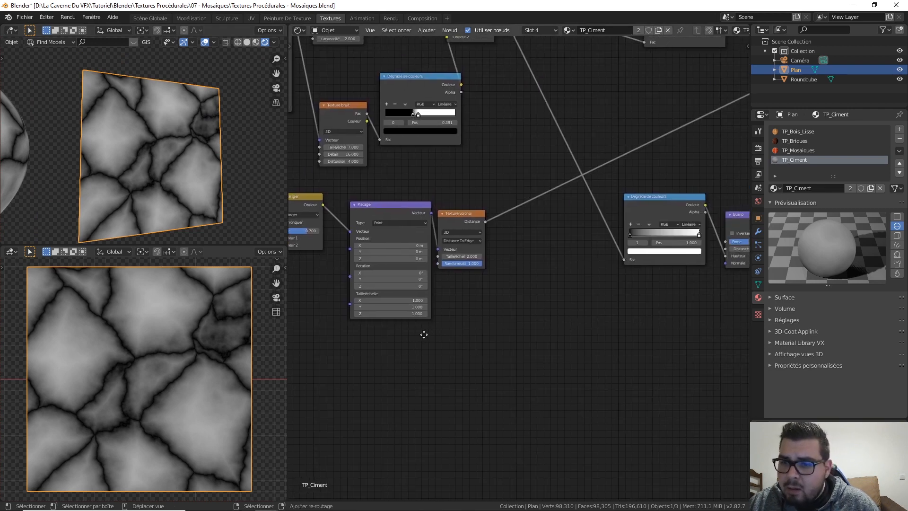
pyautogui.moveTo(559, 242); pyautogui.dragTo(455, 258, button='middle')
pyautogui.scroll(-2, 456, 254)
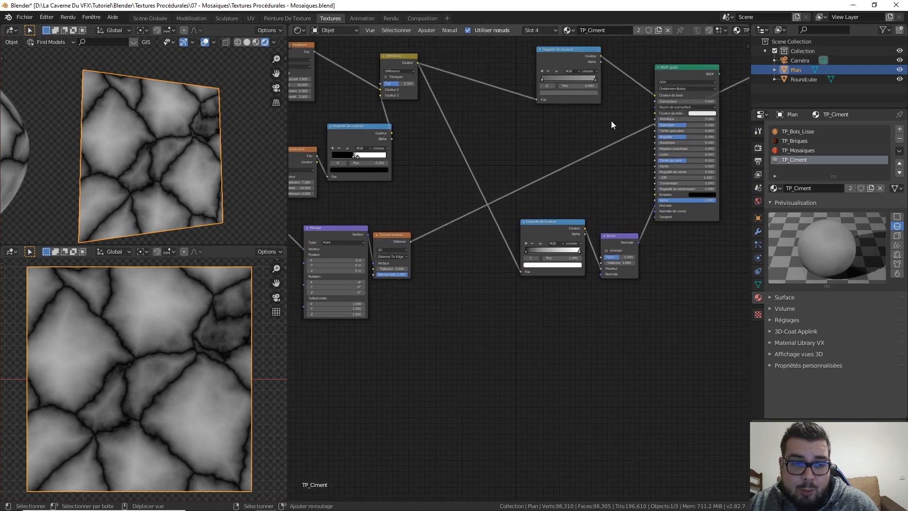
pyautogui.moveTo(601, 141); pyautogui.dragTo(568, 135, button='middle')
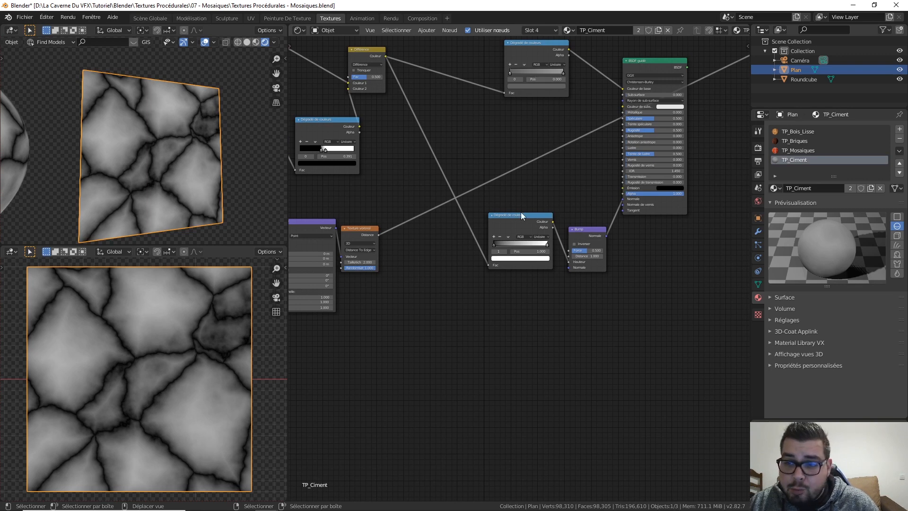
pyautogui.moveTo(529, 218); pyautogui.dragTo(520, 203)
pyautogui.hotkey('shift', 'a')
pyautogui.moveTo(504, 229)
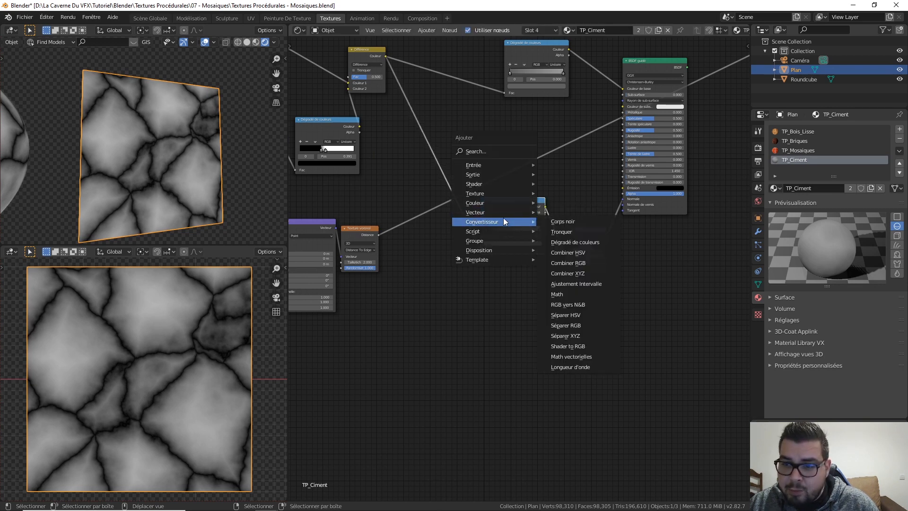
pyautogui.click(577, 241)
pyautogui.click(389, 192)
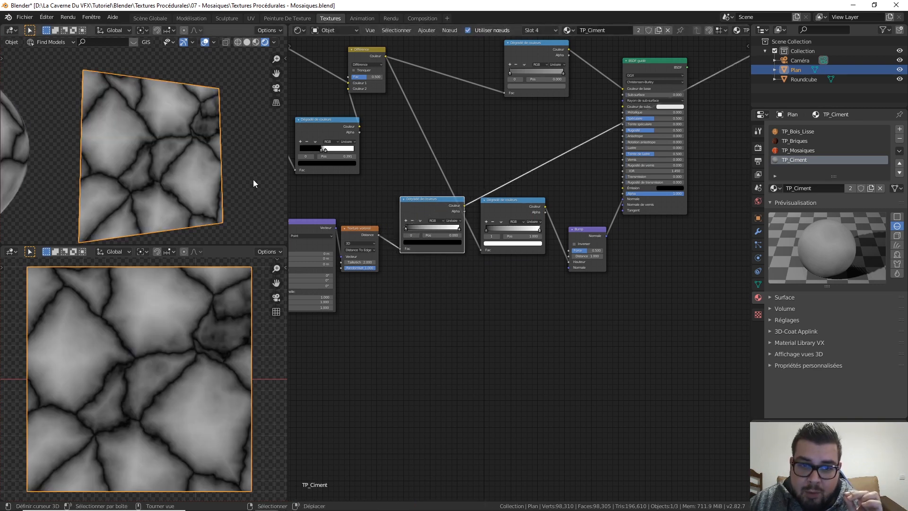
# - Move the ramp that feeds the Bump node up, clear of the new voronoï ramp
pyautogui.scroll(5, 161, 160)
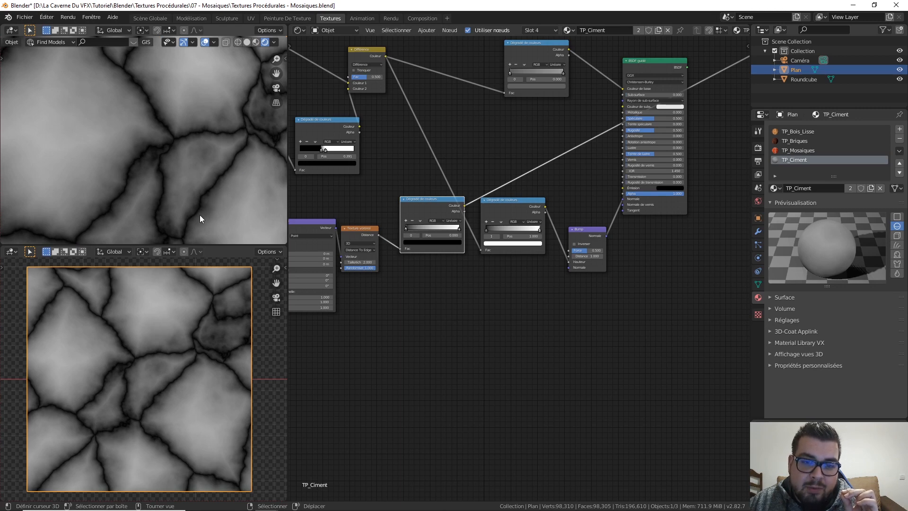
pyautogui.moveTo(515, 203); pyautogui.dragTo(495, 122)
pyautogui.click(519, 149)
pyautogui.moveTo(512, 206); pyautogui.dragTo(617, 208, button='middle')
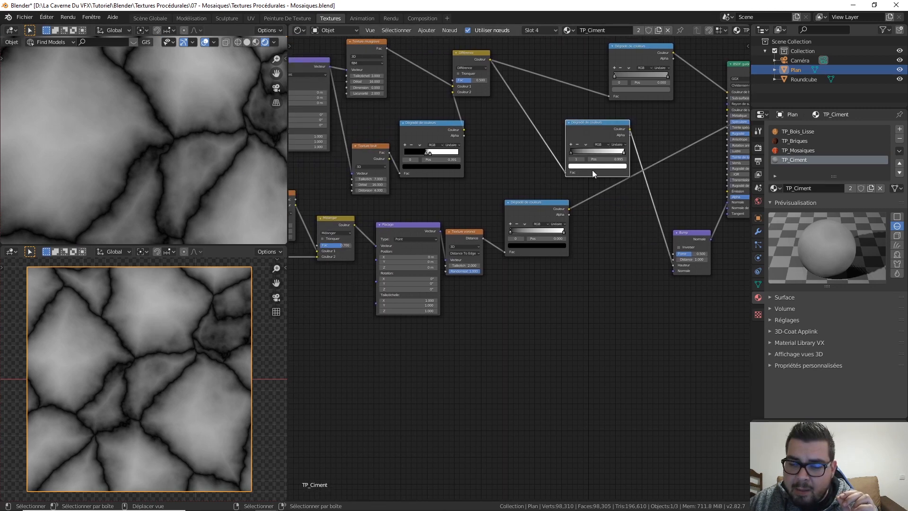
pyautogui.moveTo(543, 194); pyautogui.dragTo(513, 189, button='middle')
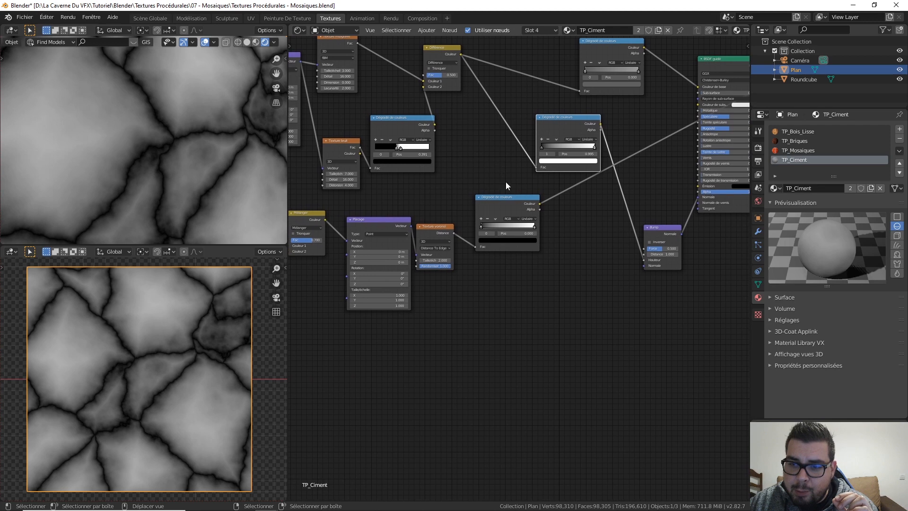
# - Slide the voronoï ramp's white stop to position 0.041 to thin the dark crack lines
pyautogui.click(535, 226)
pyautogui.moveTo(535, 226); pyautogui.dragTo(482, 228)
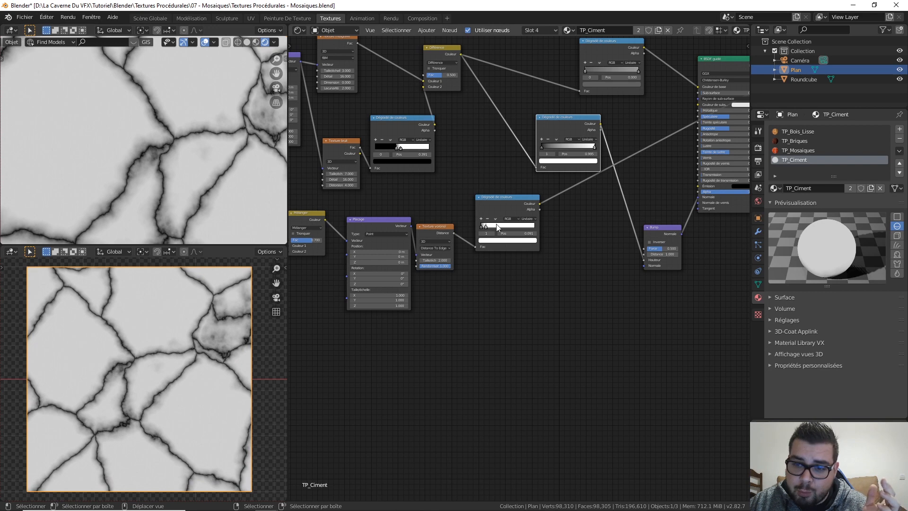
pyautogui.moveTo(486, 227); pyautogui.dragTo(483, 227)
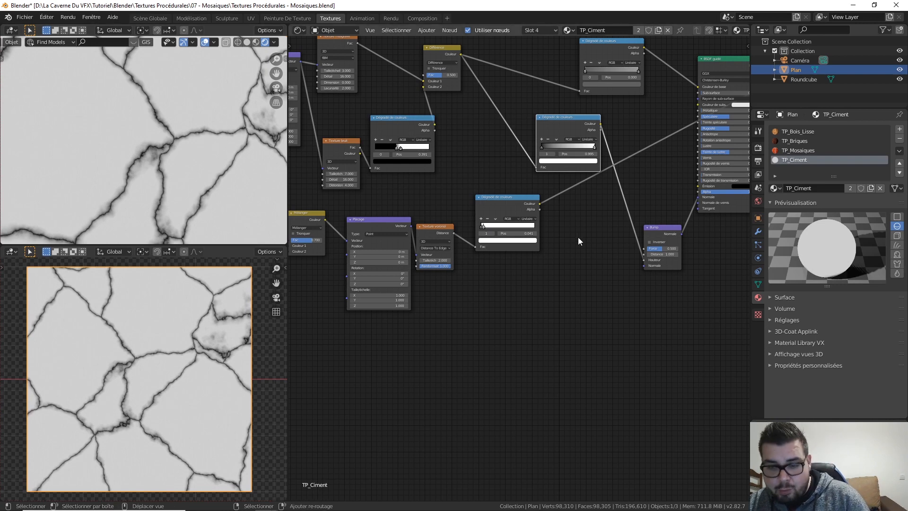
# - Add a second Bump node between the voronoï ramp and the existing Bump node
pyautogui.hotkey('shift', 'a')
pyautogui.moveTo(578, 239)
pyautogui.moveTo(553, 230)
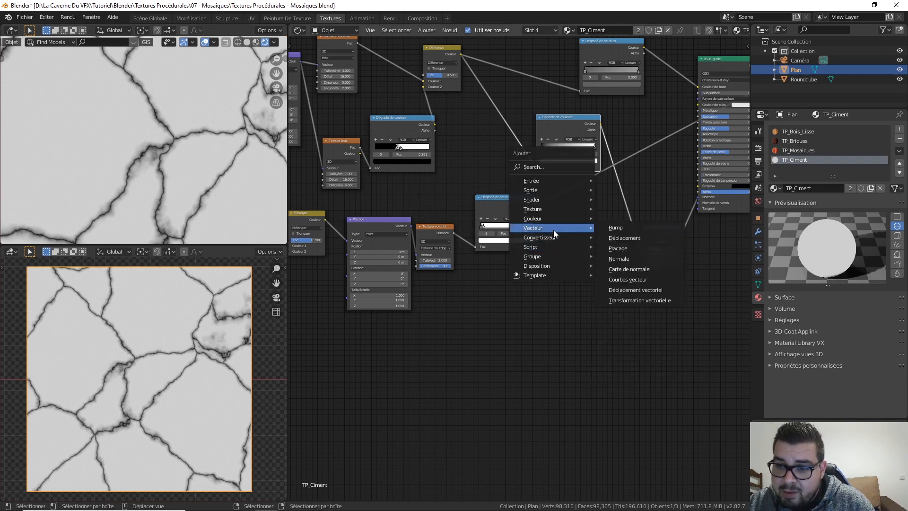
pyautogui.click(628, 231)
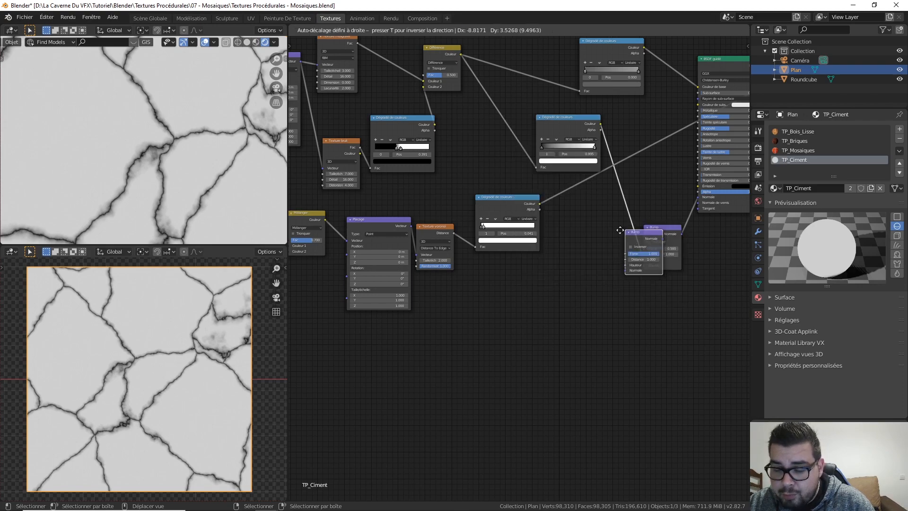
pyautogui.click(568, 230)
pyautogui.scroll(1, 569, 230)
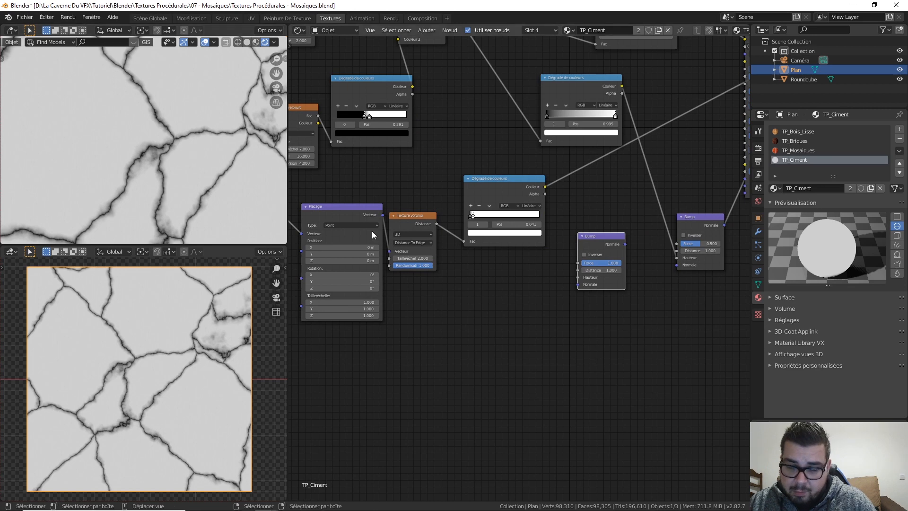
pyautogui.scroll(1, 552, 217)
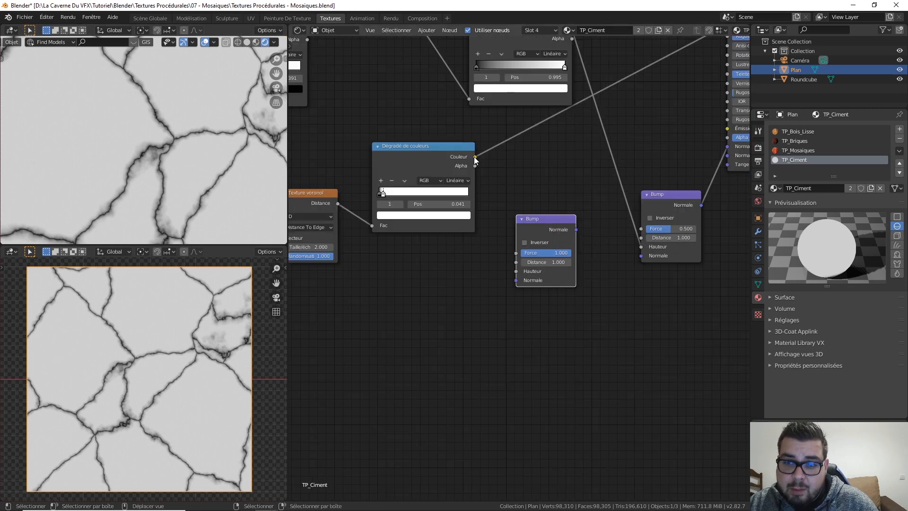
# - Link the voronoï ramp's Couleur to the new Bump's Hauteur, and its Normale output to the existing Bump's Normale input
pyautogui.moveTo(475, 157); pyautogui.dragTo(516, 271)
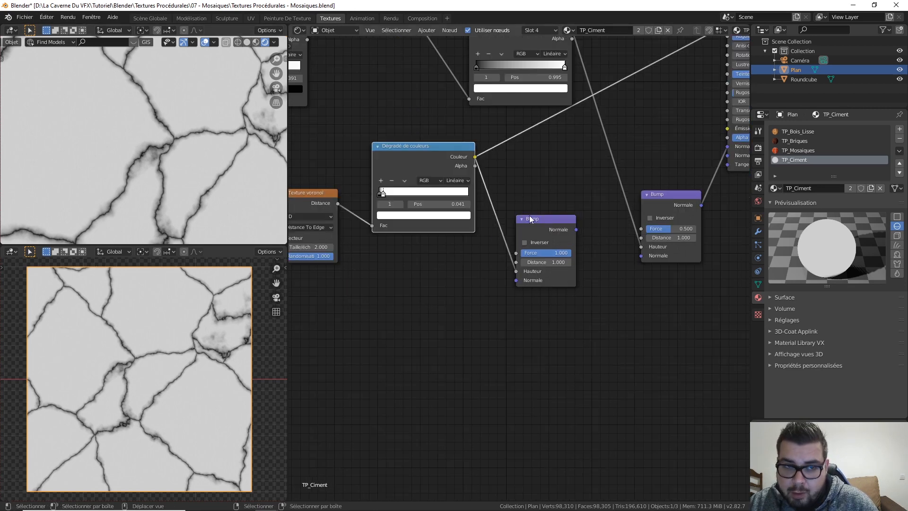
pyautogui.moveTo(576, 230); pyautogui.dragTo(641, 256)
pyautogui.moveTo(679, 164); pyautogui.dragTo(559, 246, button='middle')
pyautogui.scroll(-1, 563, 239)
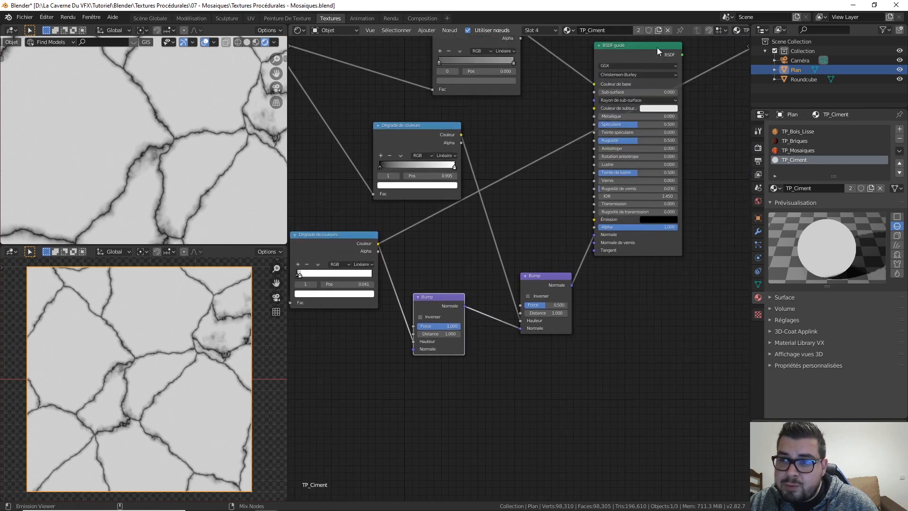
# - Preview the BSDF guidé shader on the plane and examine the crack relief up close
pyautogui.keyDown('ctrl'); pyautogui.keyDown('shift'); pyautogui.click(552, 227); pyautogui.keyUp('shift'); pyautogui.keyUp('ctrl')
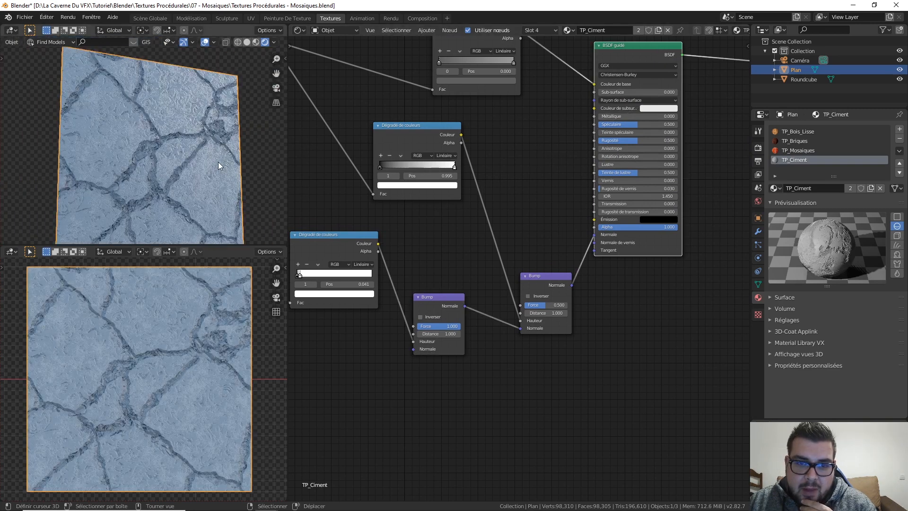
pyautogui.moveTo(203, 160); pyautogui.dragTo(216, 173, button='middle')
pyautogui.scroll(1, 217, 173)
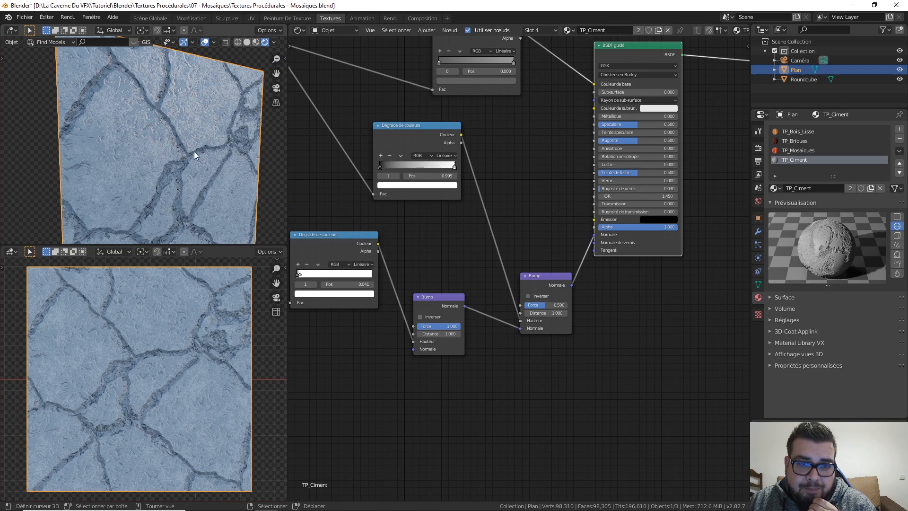
pyautogui.scroll(1, 191, 157)
pyautogui.moveTo(188, 152); pyautogui.dragTo(197, 164, button='middle')
# - Slide the voronoï ramp's white stop to position 0.005 and inspect the finer cracks on the plane
pyautogui.moveTo(426, 264); pyautogui.dragTo(507, 249, button='middle')
pyautogui.scroll(2, 423, 251)
pyautogui.moveTo(307, 227); pyautogui.dragTo(396, 229, button='middle')
pyautogui.scroll(2, 404, 208)
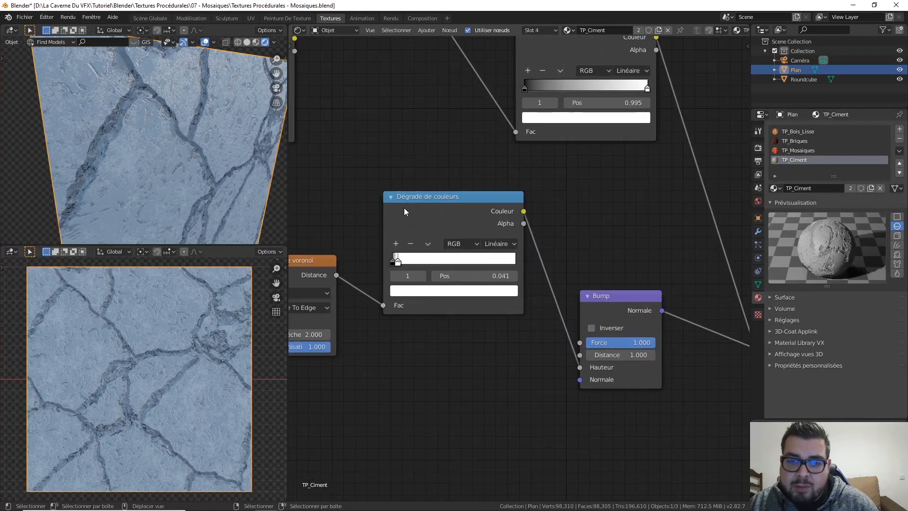
pyautogui.moveTo(108, 120); pyautogui.dragTo(192, 141, button='middle')
pyautogui.scroll(2, 192, 141)
pyautogui.scroll(2, 193, 141)
pyautogui.scroll(-2, 205, 144)
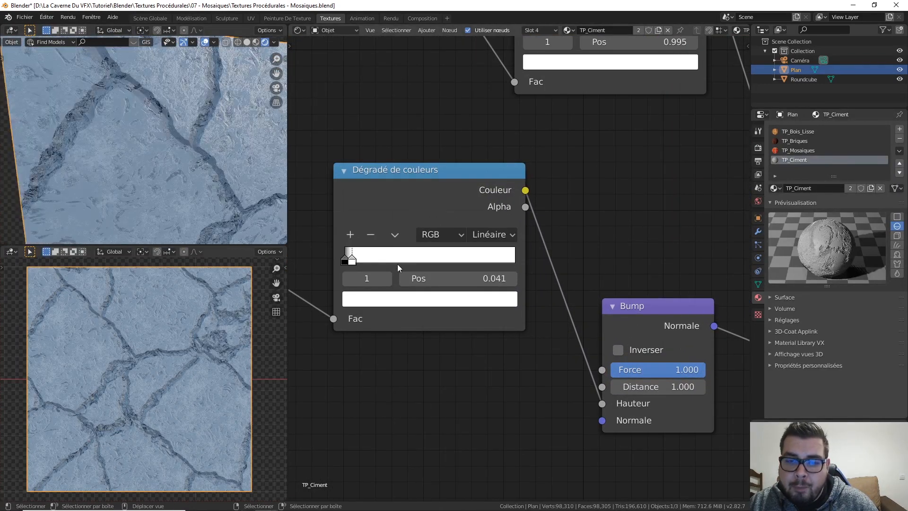
pyautogui.moveTo(351, 261); pyautogui.dragTo(341, 266)
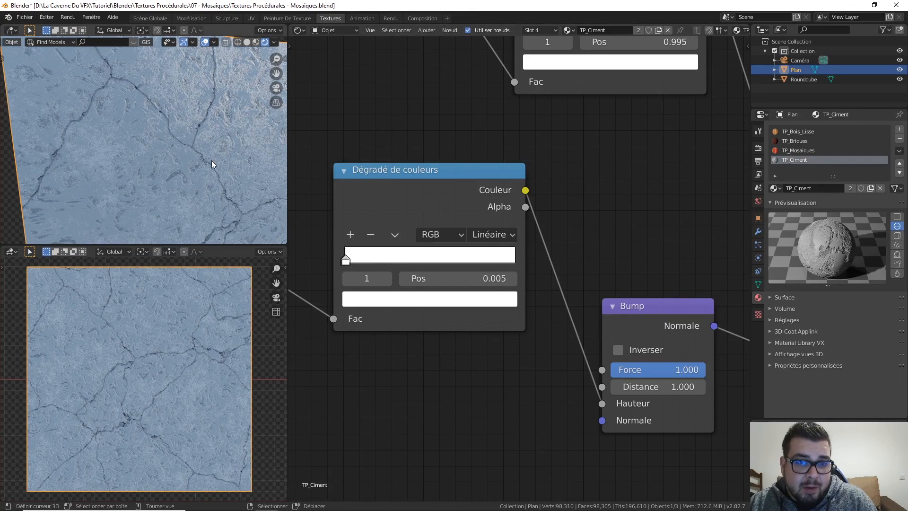
pyautogui.scroll(-4, 212, 160)
pyautogui.moveTo(214, 164); pyautogui.dragTo(203, 134, button='middle')
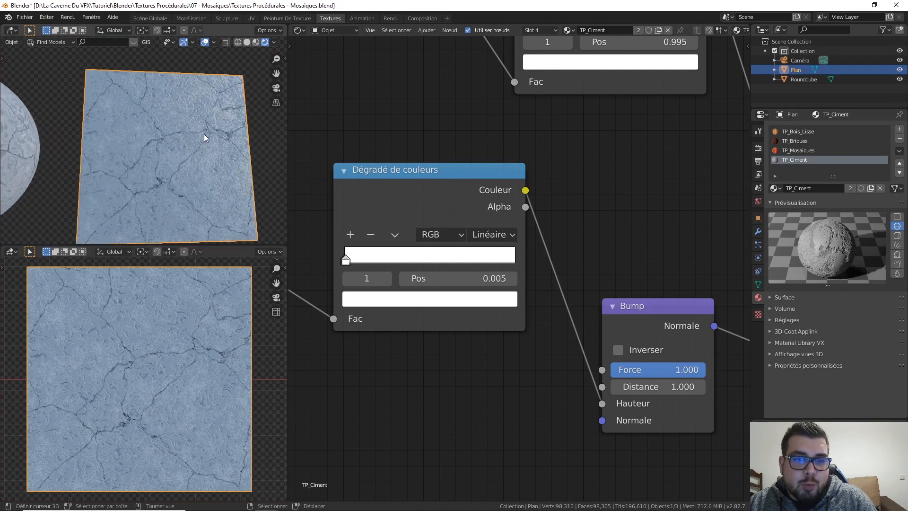
pyautogui.scroll(6, 166, 167)
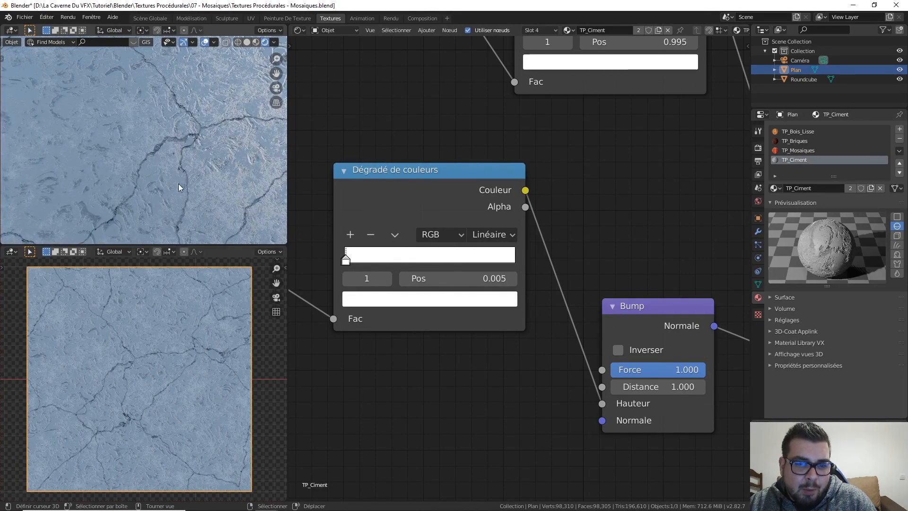
# - Insert a Mélanger RGB node between the grey colour ramp and the BSDF's Couleur de base input
pyautogui.scroll(-4, 581, 171)
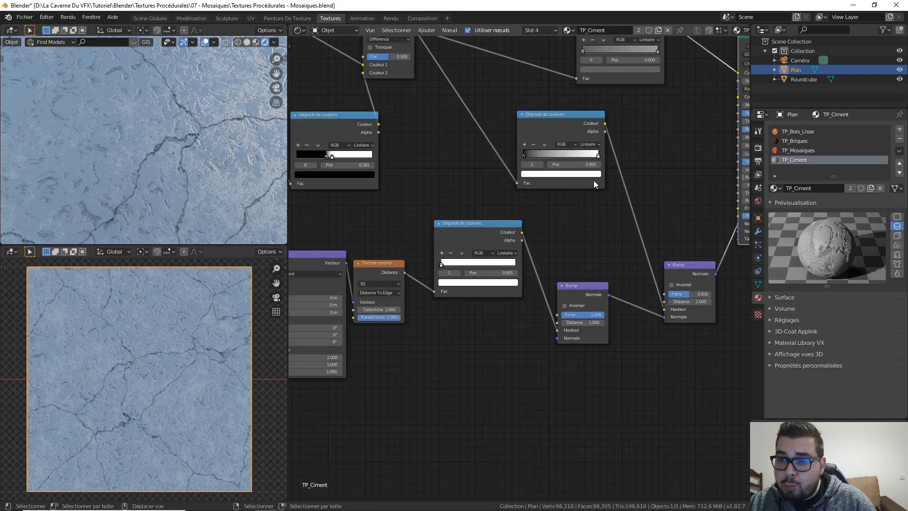
pyautogui.scroll(-2, 594, 181)
pyautogui.moveTo(631, 166); pyautogui.dragTo(575, 185, button='middle')
pyautogui.hotkey('shift', 'a')
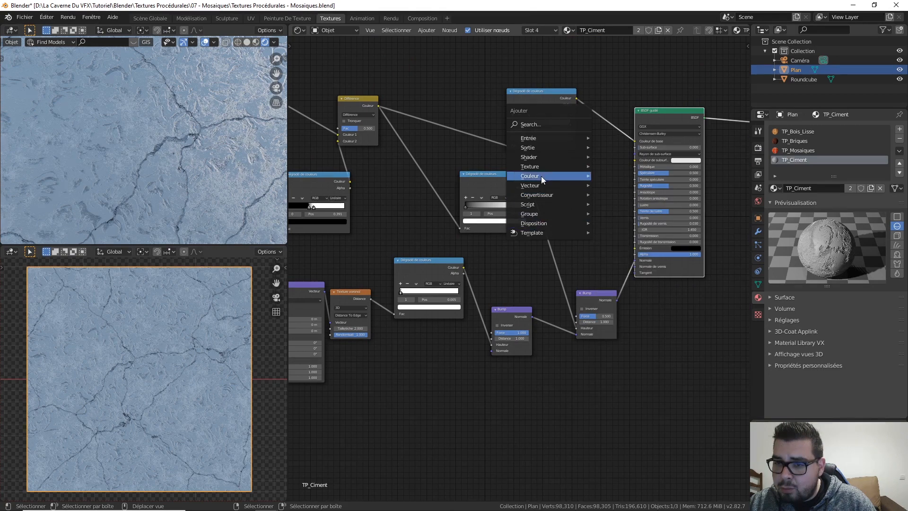
pyautogui.moveTo(549, 175)
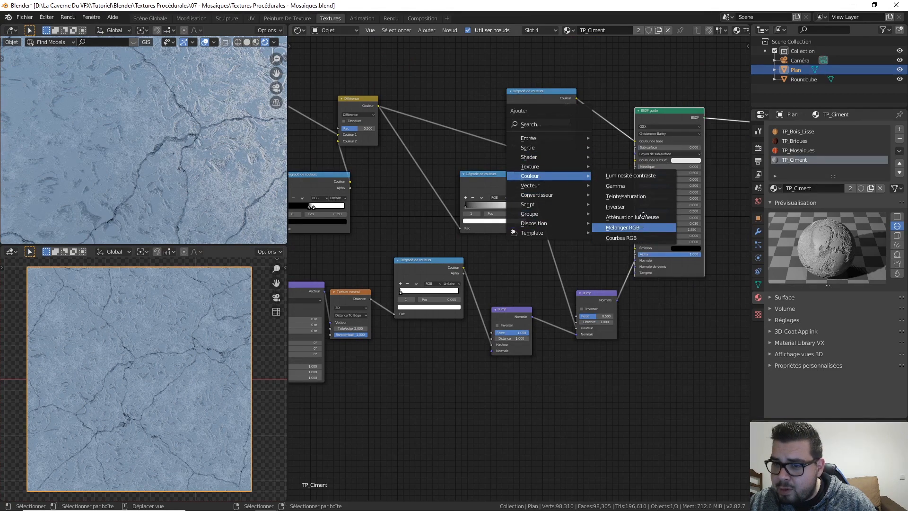
pyautogui.click(643, 227)
pyautogui.click(598, 94)
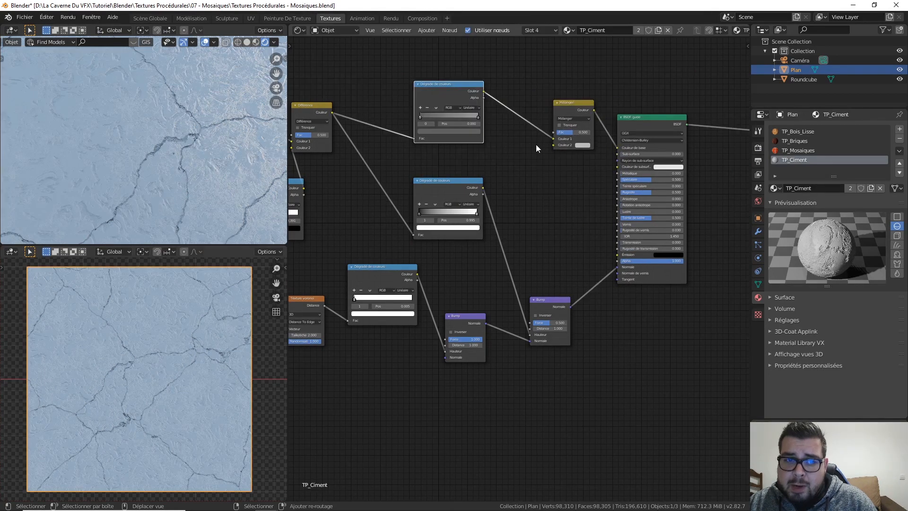
pyautogui.moveTo(536, 144); pyautogui.dragTo(546, 161, button='middle')
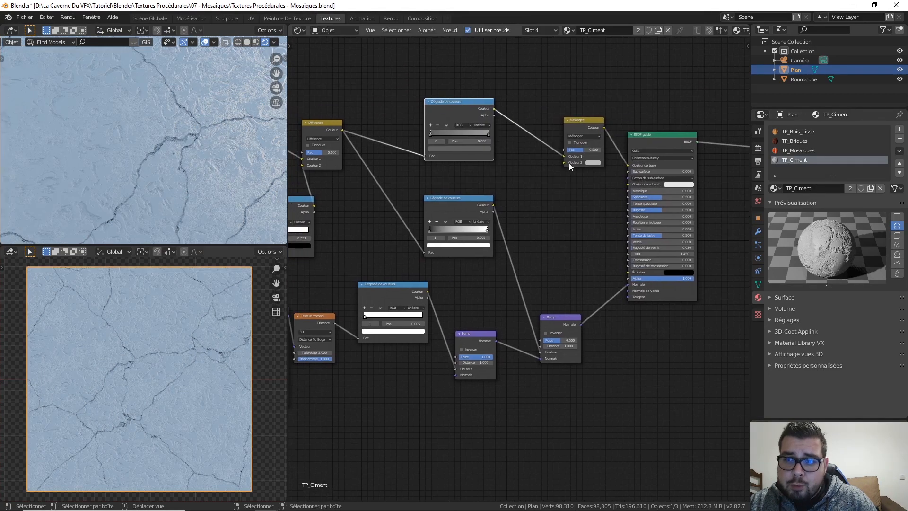
# - Connect the voronoï ramp's Couleur output to the new Mélanger node's Couleur 2, check the plane, and move that link to Fac
pyautogui.moveTo(428, 292); pyautogui.dragTo(570, 165)
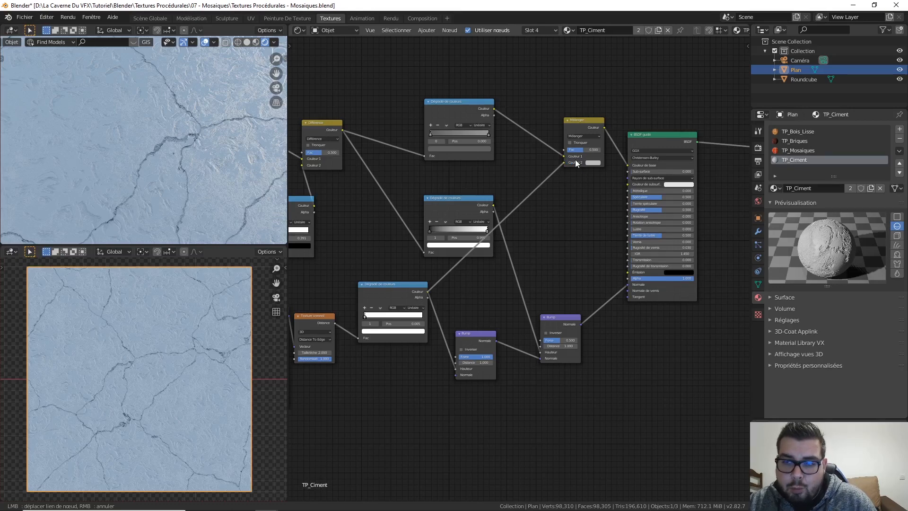
pyautogui.moveTo(586, 184); pyautogui.dragTo(557, 223, button='middle')
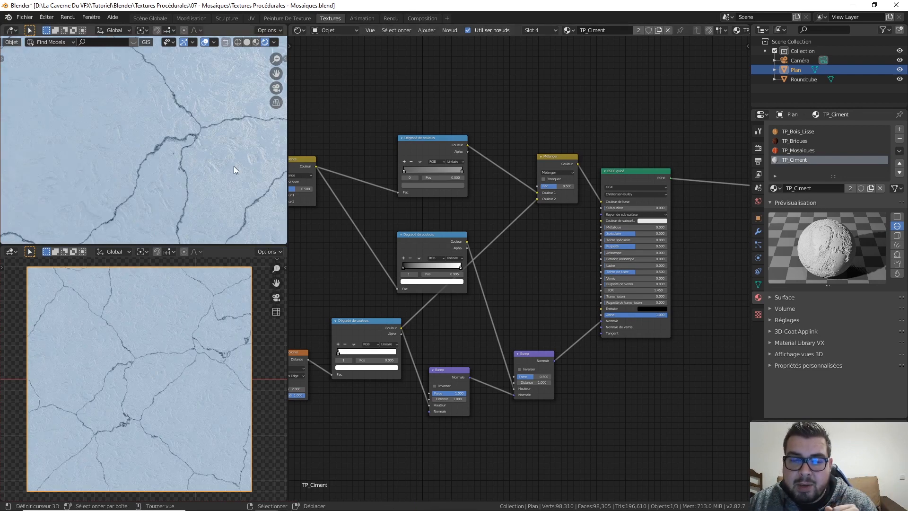
pyautogui.scroll(-2, 234, 166)
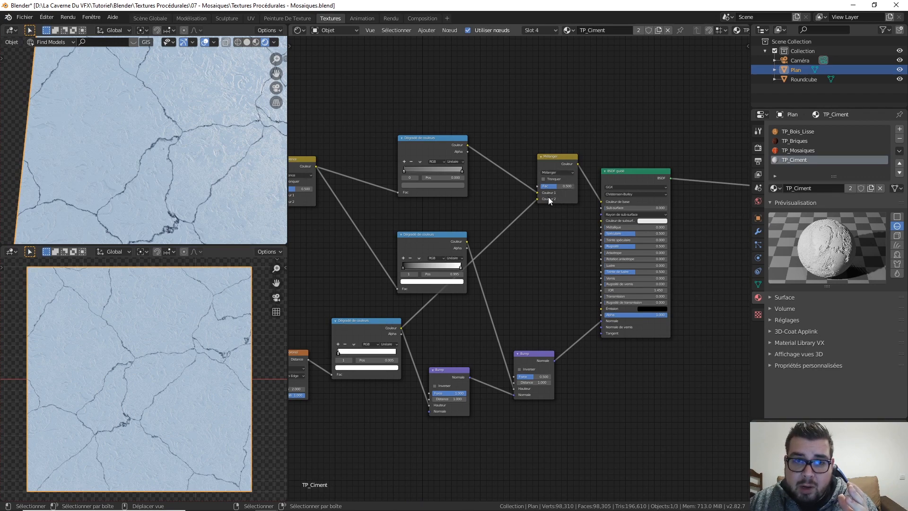
pyautogui.moveTo(538, 198)
pyautogui.mouseDown()
pyautogui.moveTo(489, 223)
pyautogui.moveTo(508, 203)
pyautogui.moveTo(504, 193)
pyautogui.moveTo(538, 186)
pyautogui.mouseUp()
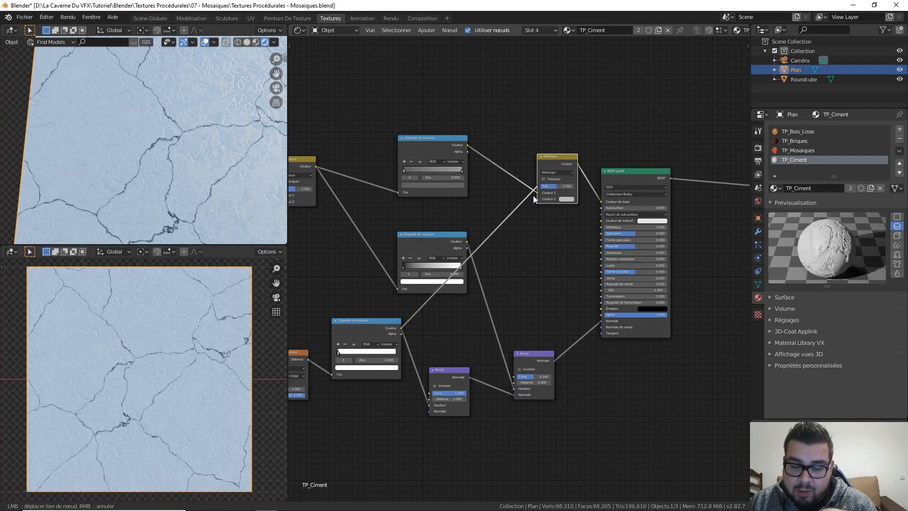
# - Attach the voronoï ramp's link to the Mélanger node's Fac input, check the plane, and set Couleur 2 to black
pyautogui.moveTo(533, 195); pyautogui.dragTo(532, 195)
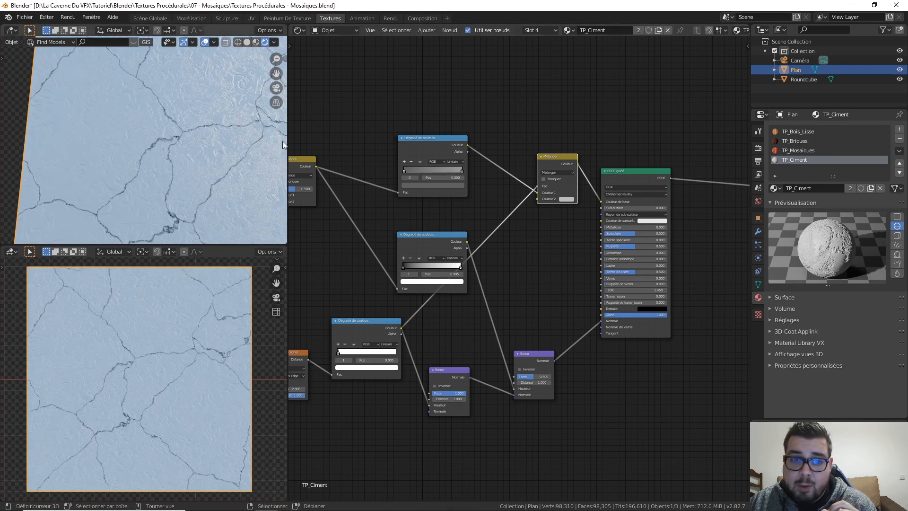
pyautogui.moveTo(224, 126); pyautogui.dragTo(237, 142, button='middle')
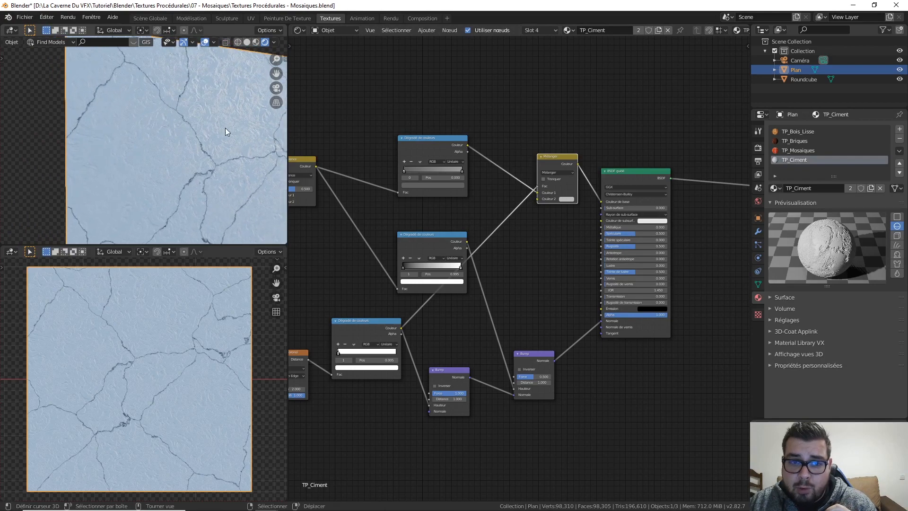
pyautogui.click(569, 198)
pyautogui.moveTo(609, 133); pyautogui.dragTo(609, 157)
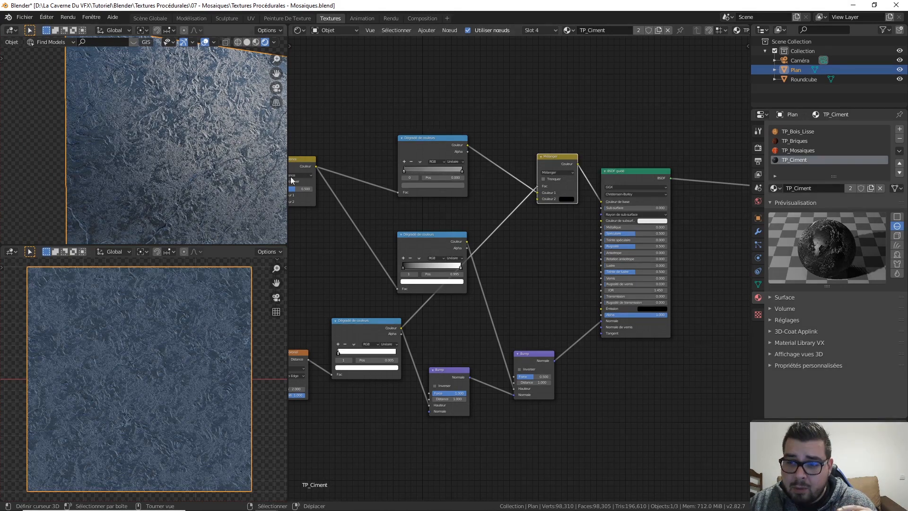
# - Move the grey ramp's link from the Mélanger node's Couleur 1 to Couleur 2 and set Couleur 1 to black
pyautogui.moveTo(537, 191); pyautogui.dragTo(536, 198)
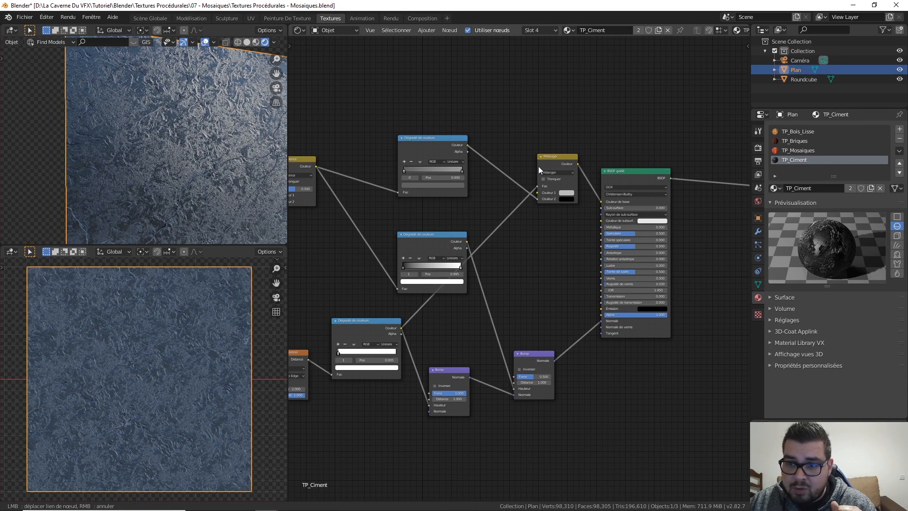
pyautogui.moveTo(539, 169); pyautogui.dragTo(549, 187)
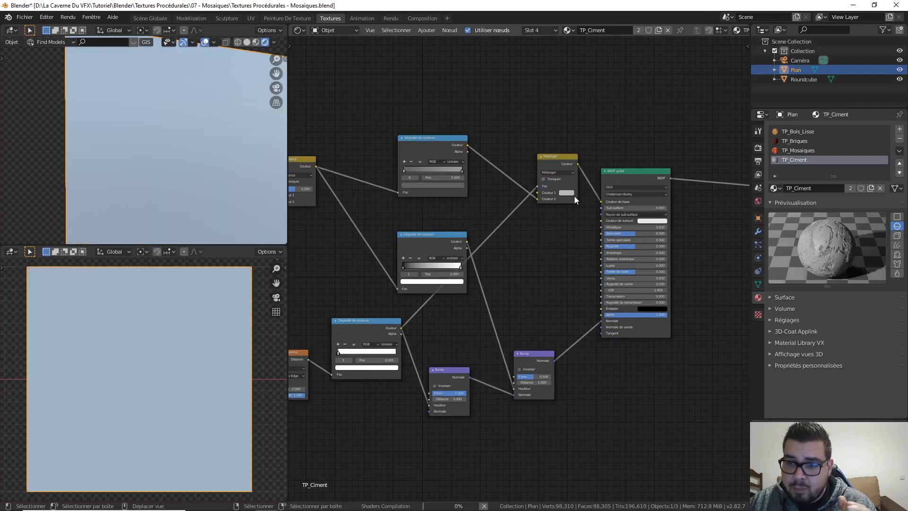
pyautogui.click(568, 192)
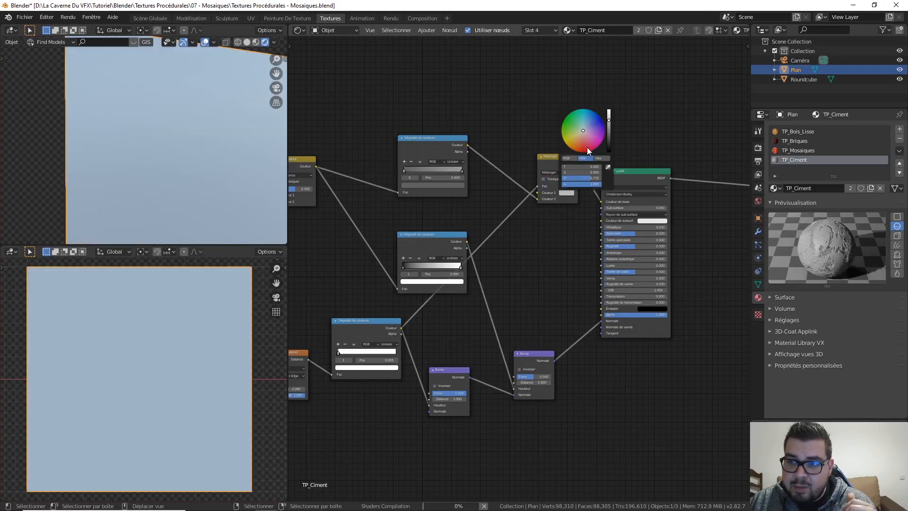
pyautogui.moveTo(609, 120); pyautogui.dragTo(609, 156)
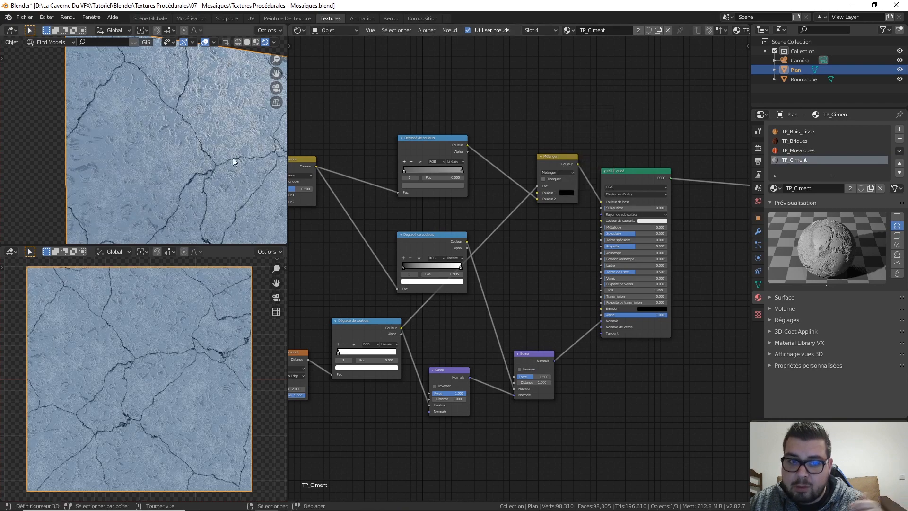
# - Examine the cracks up close on the plane and fine-tune the brightness of the Mélanger node's Couleur 1 to a near-black shade
pyautogui.moveTo(230, 158); pyautogui.dragTo(209, 152, button='middle')
pyautogui.scroll(5, 210, 149)
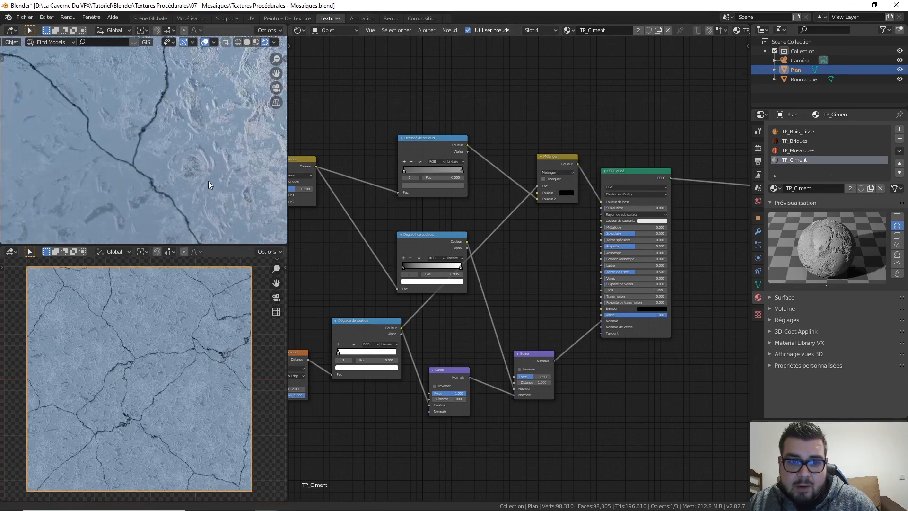
pyautogui.scroll(-2, 228, 152)
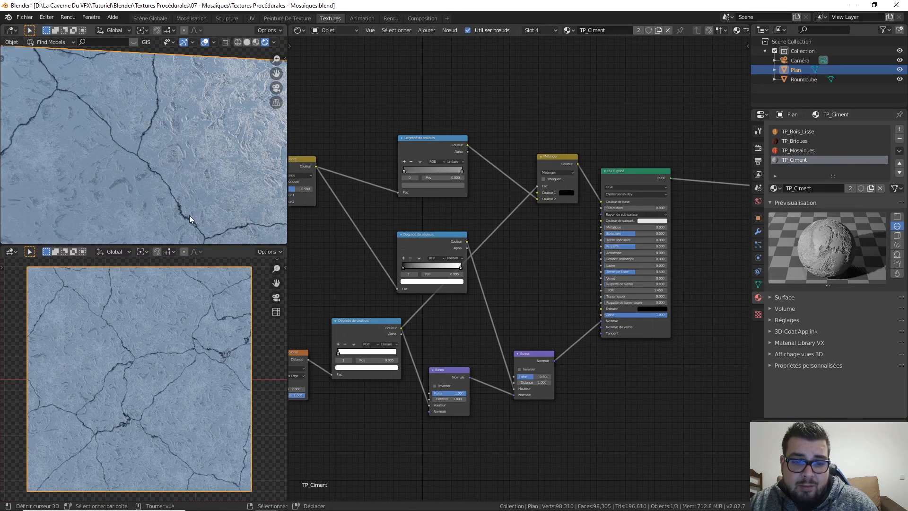
pyautogui.scroll(3, 189, 214)
pyautogui.click(566, 192)
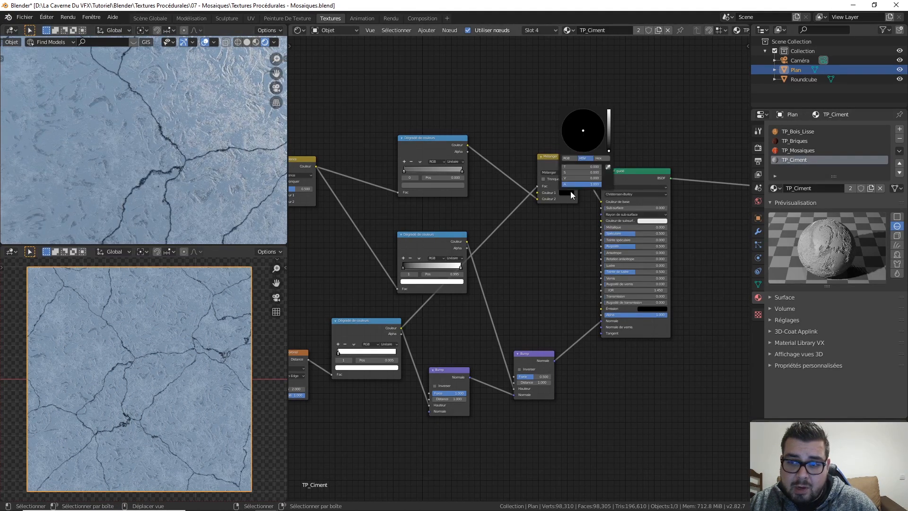
pyautogui.moveTo(609, 143); pyautogui.dragTo(609, 151)
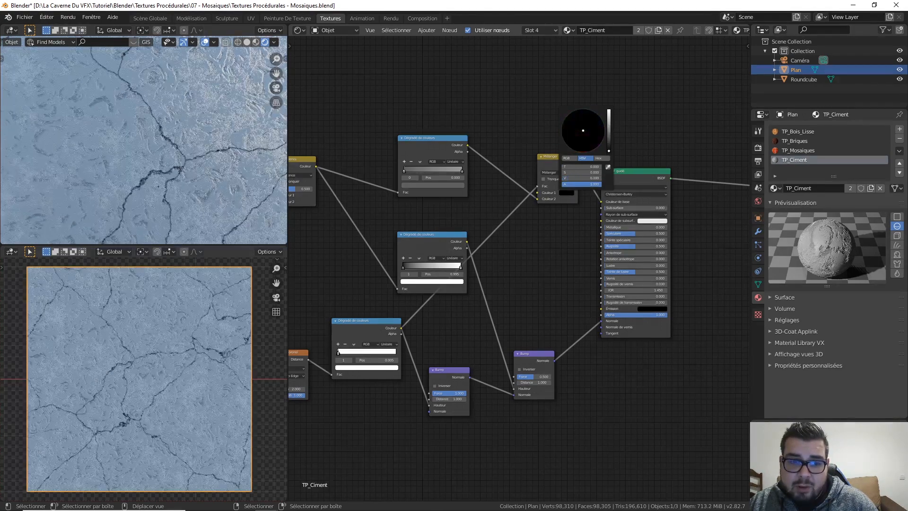